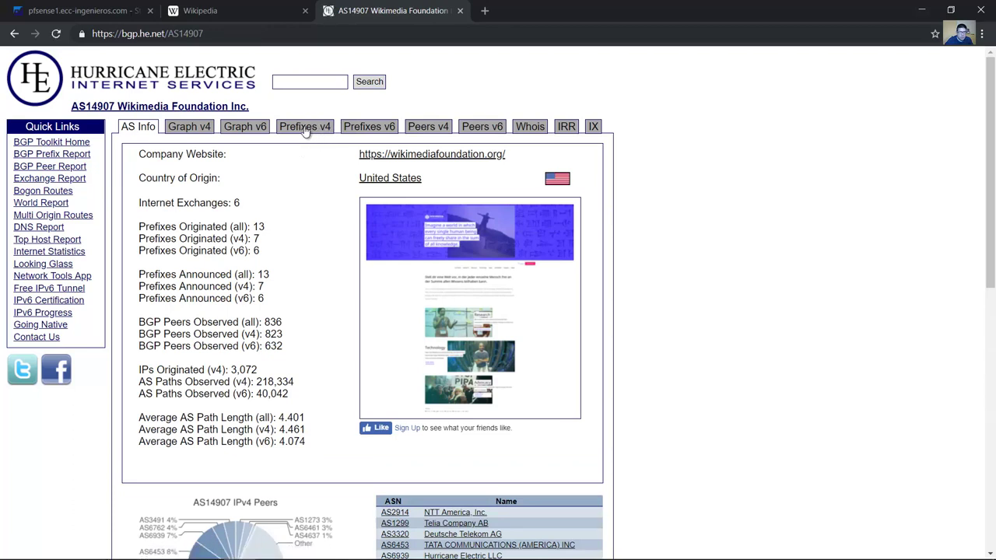
Step: Examine the list of IPv4 prefixes announced by AS14907 Wikimedia Foundation
left_click(311, 130)
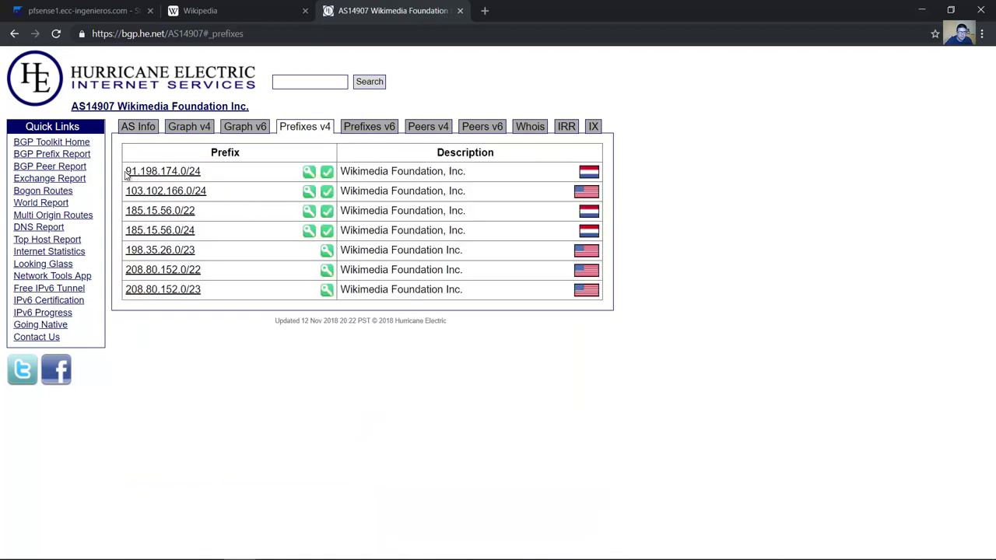
left_click_drag(120, 175, 208, 290)
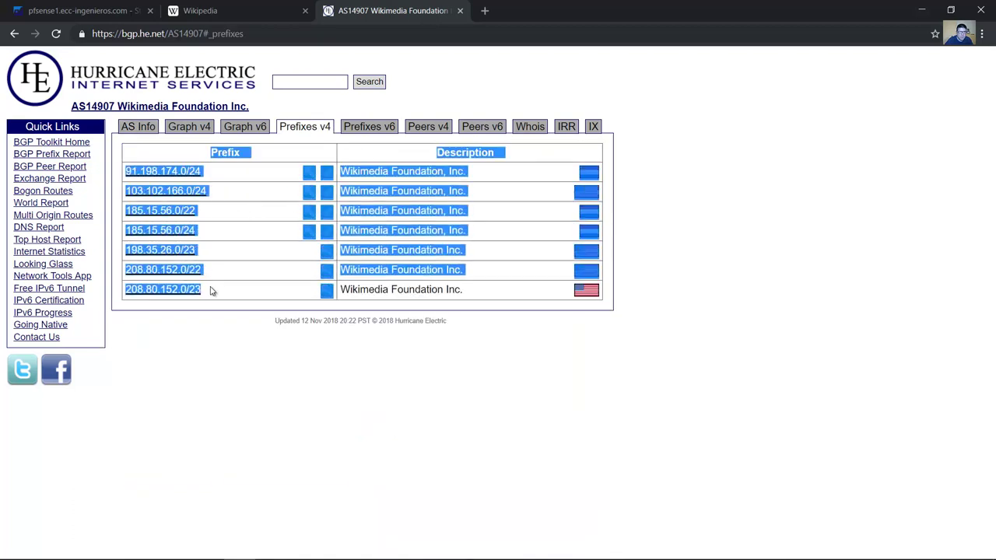
left_click(194, 310)
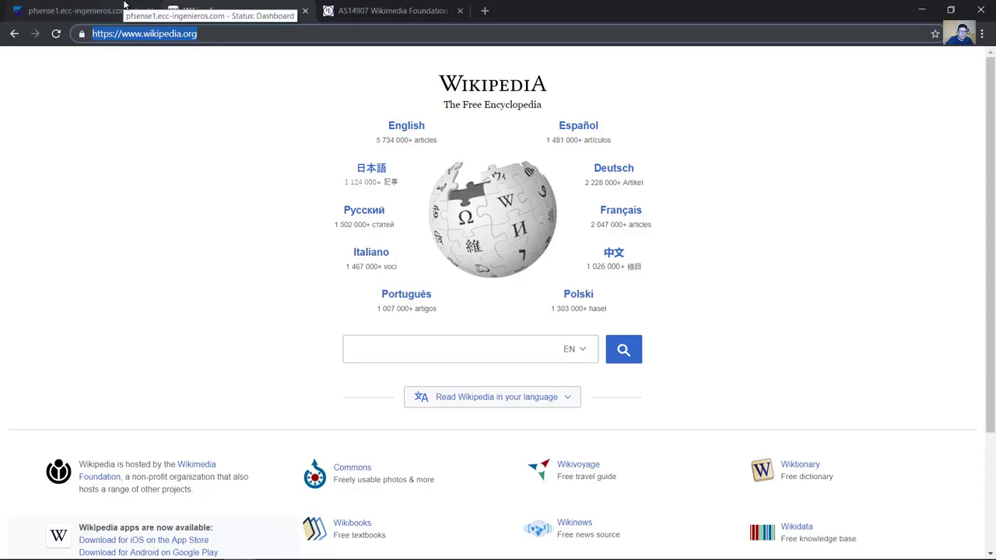
Step: Switch to the pfSense web interface and open the firewall rules for the LAN interface
left_click(123, 6)
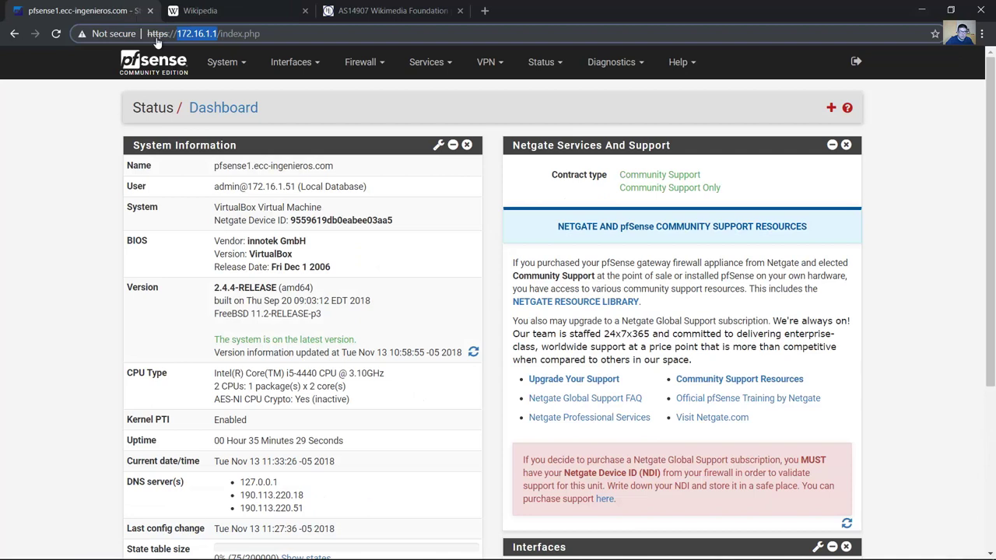
left_click(369, 97)
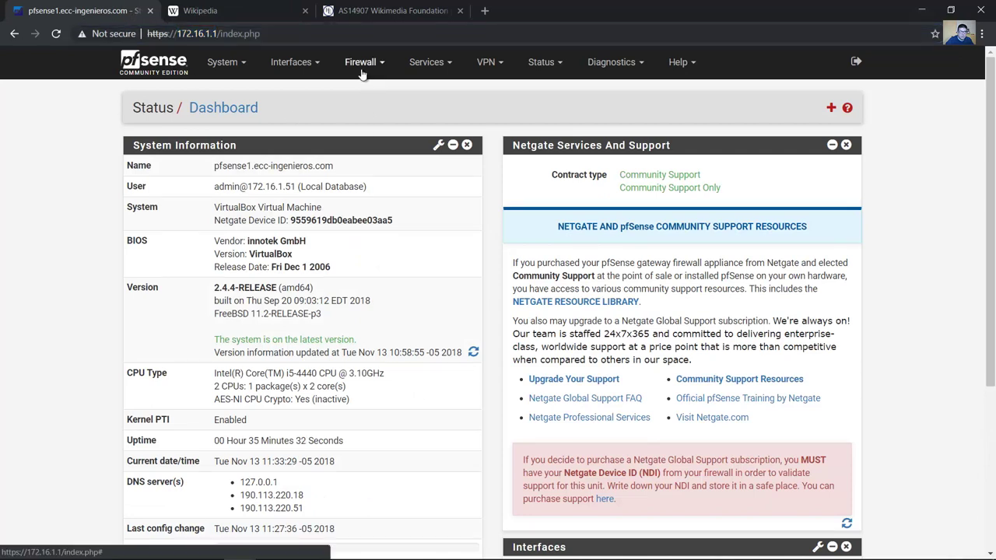
left_click(362, 68)
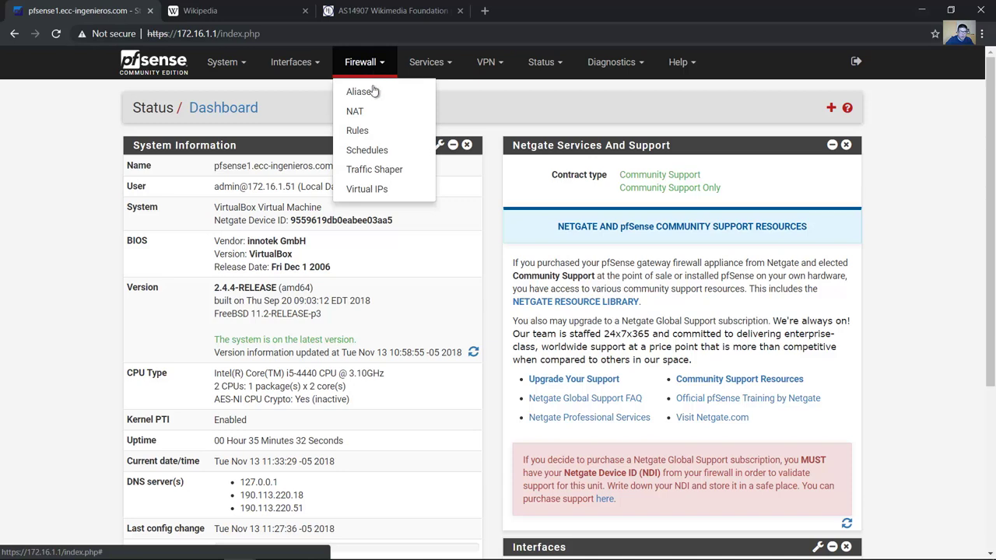
left_click(359, 131)
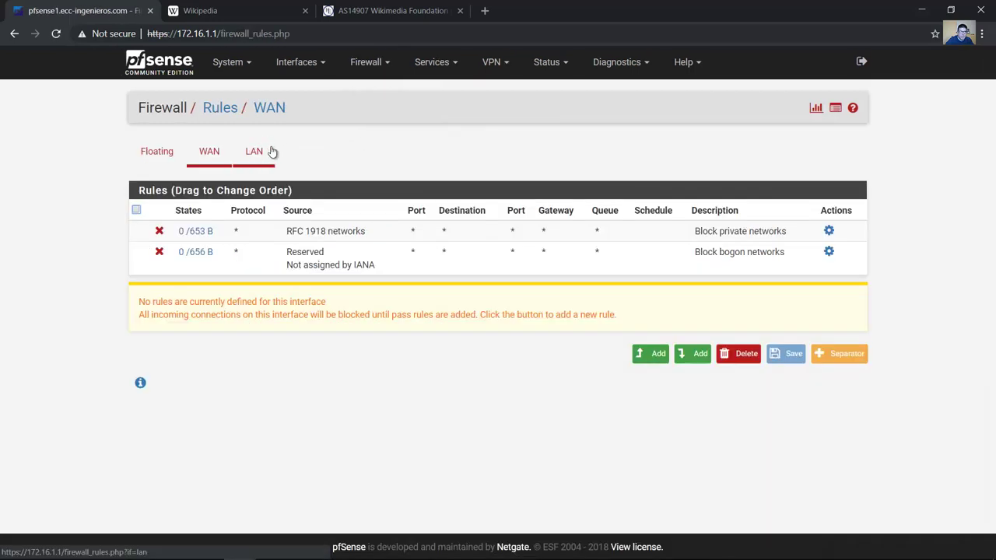
left_click(253, 152)
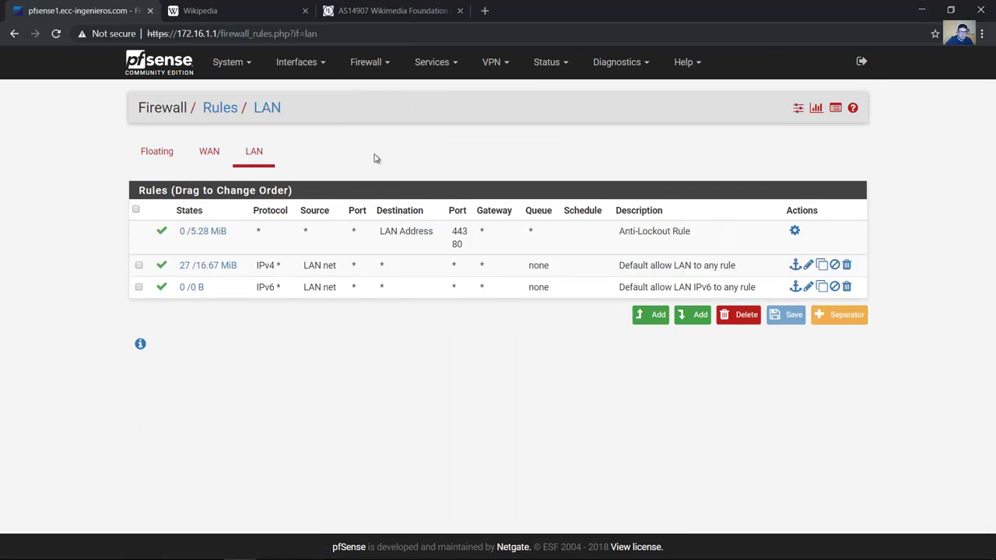
Step: Examine the LAN rules: the Anti-Lockout Rule and the default IPv4 and IPv6 allow rules, leaving none selected
left_click_drag(97, 236, 893, 285)
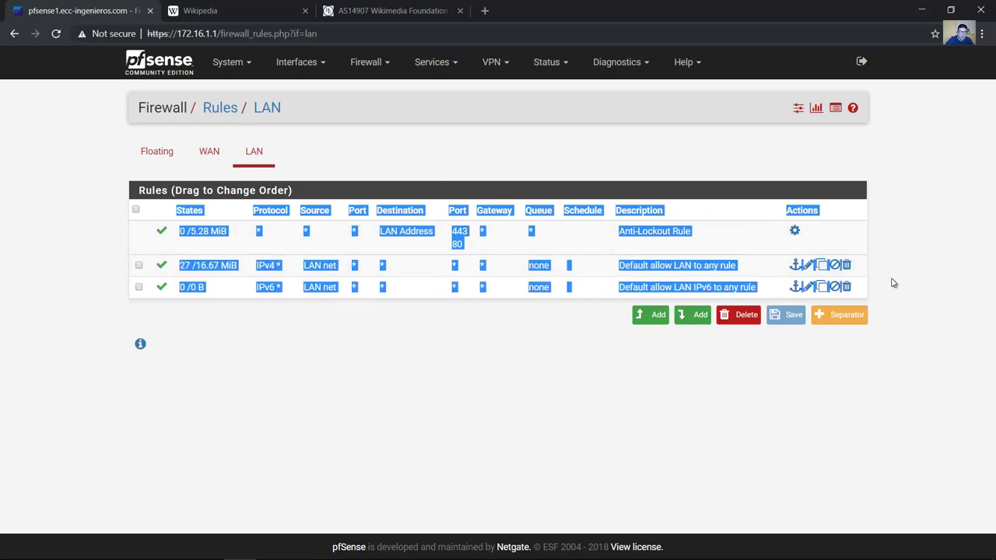
left_click(893, 283)
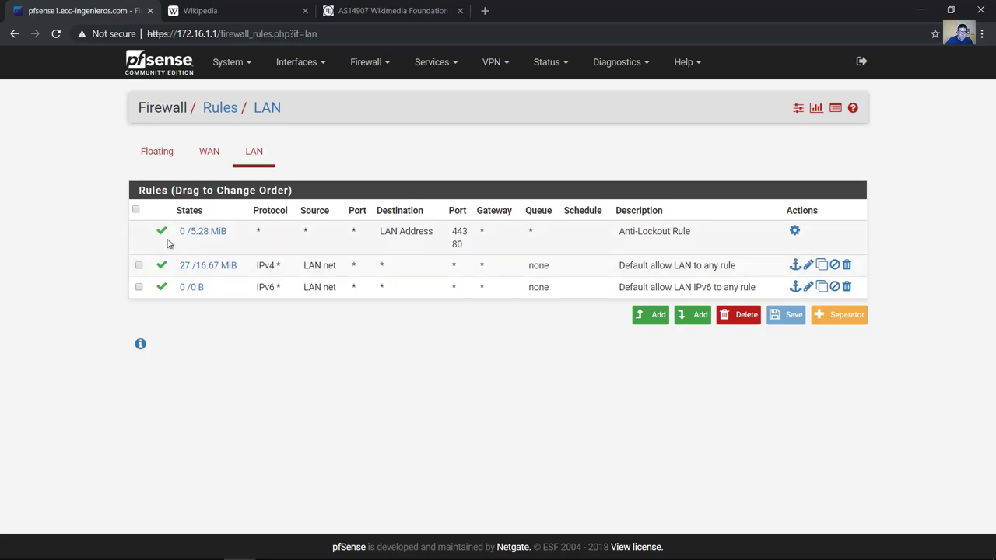
left_click_drag(371, 237, 706, 232)
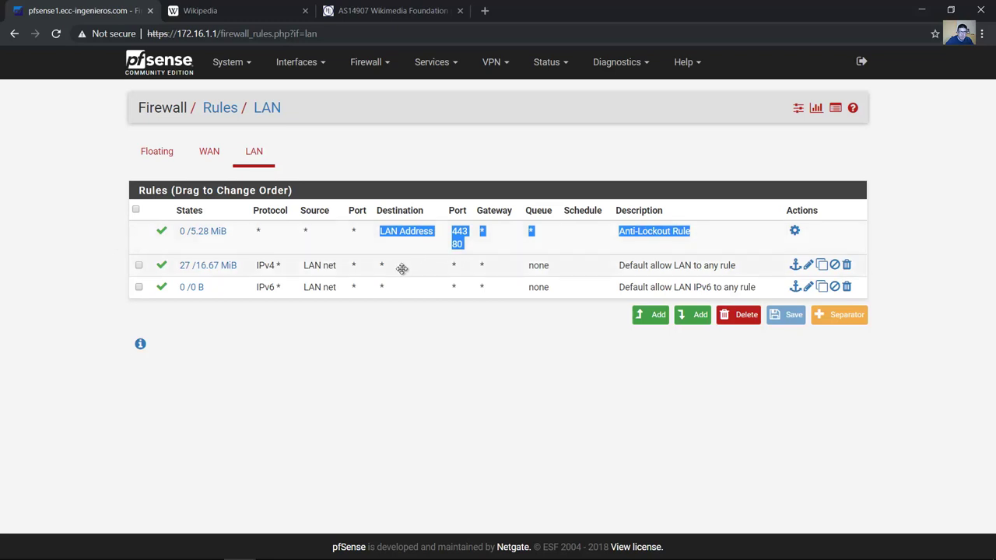
left_click(275, 269)
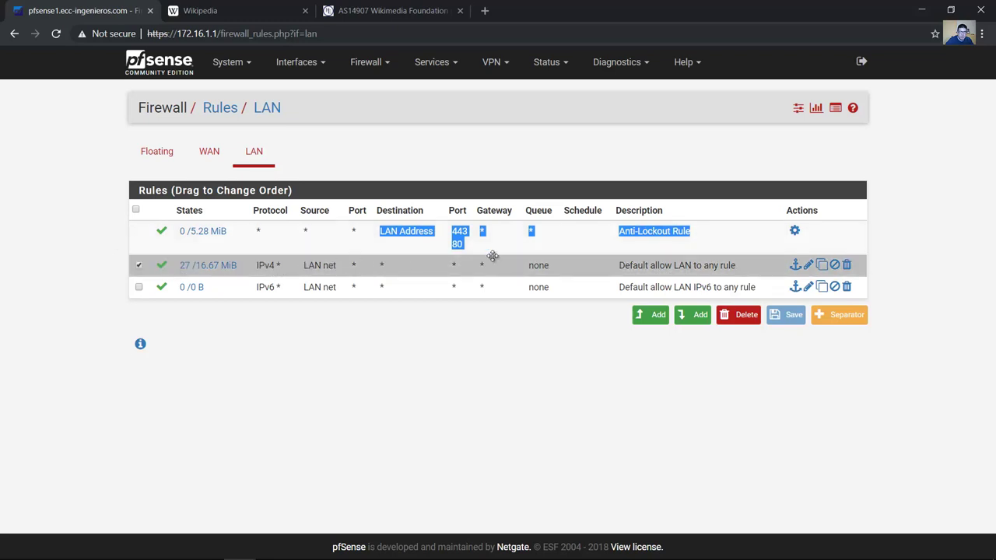
left_click(537, 262)
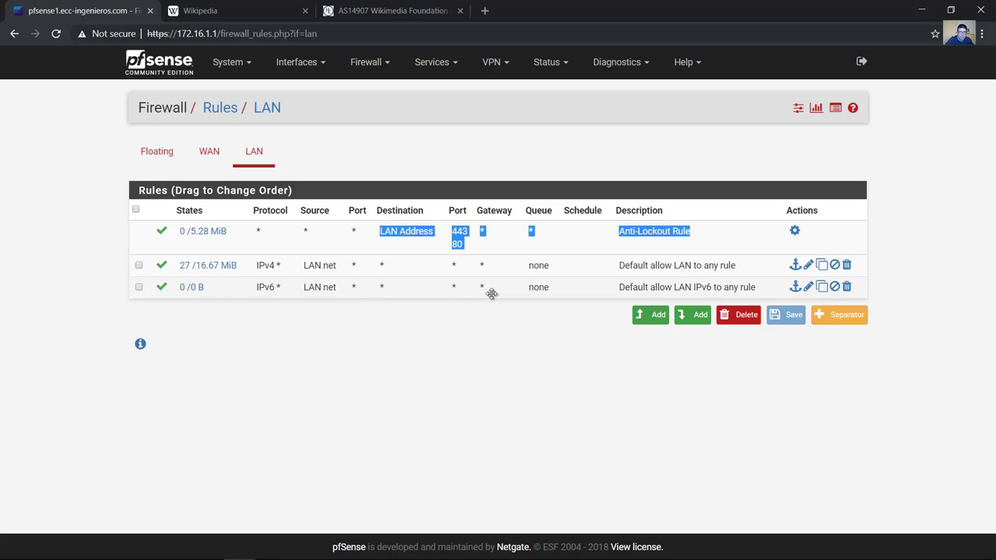
left_click(427, 314)
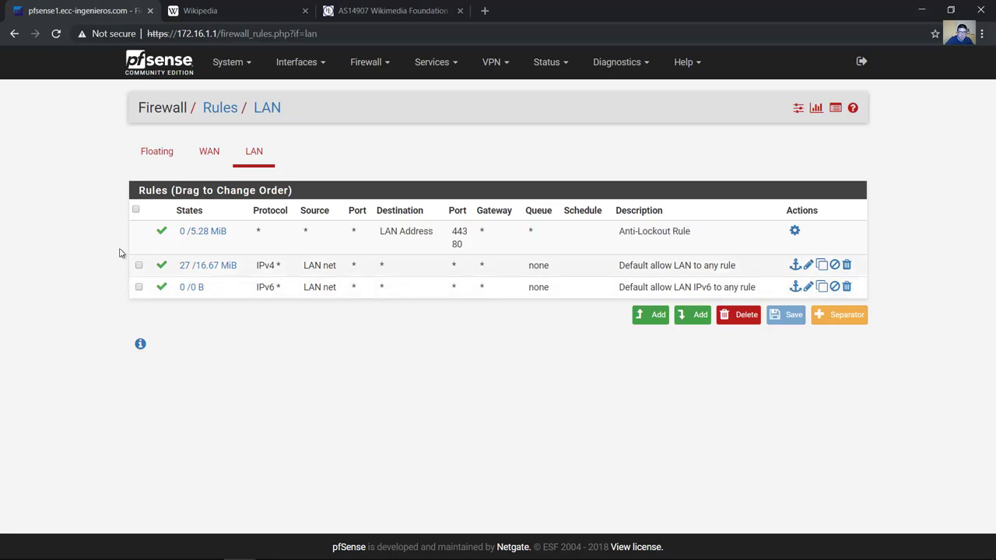
left_click_drag(96, 231, 879, 291)
left_click(894, 291)
left_click_drag(104, 233, 876, 291)
left_click(885, 293)
left_click_drag(365, 231, 697, 237)
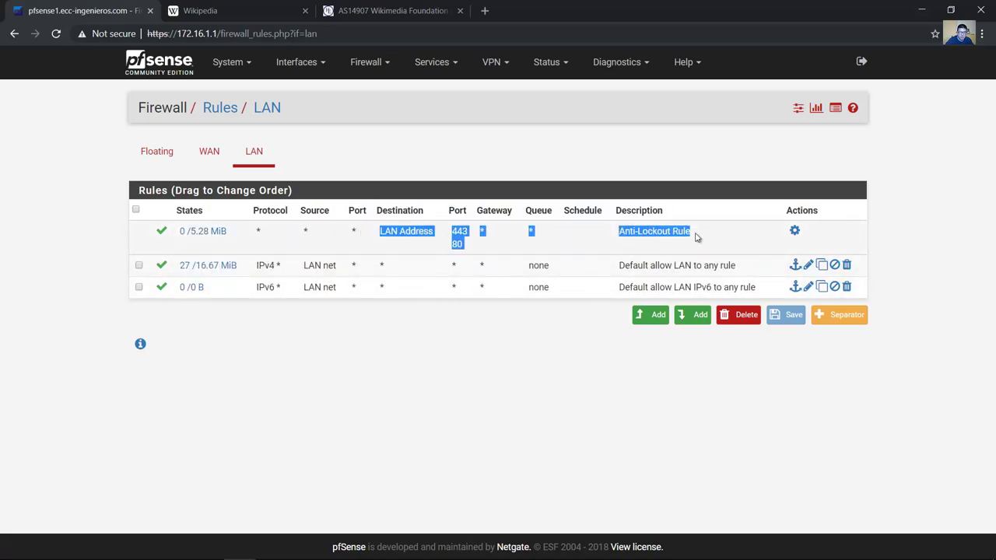
left_click(327, 266)
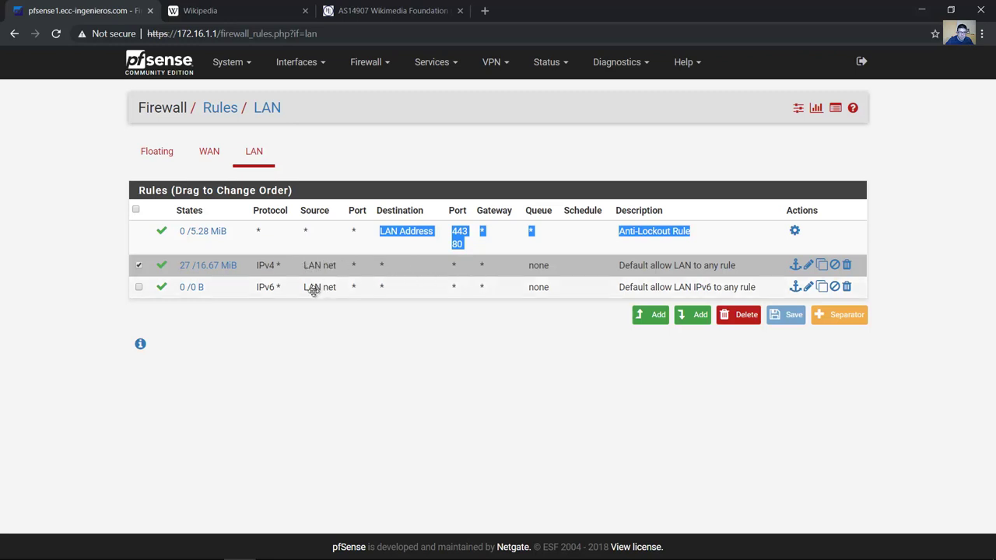
left_click(291, 304)
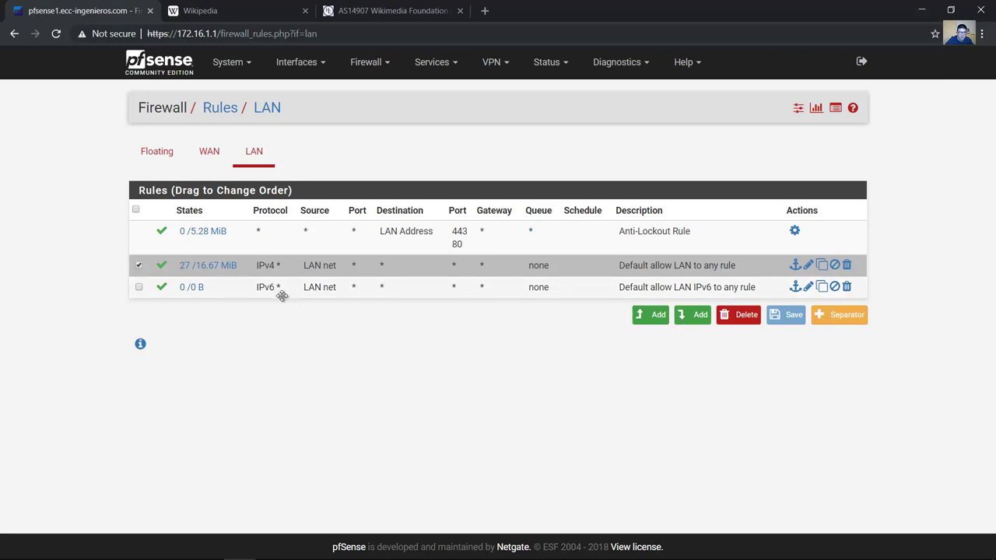
left_click(282, 294)
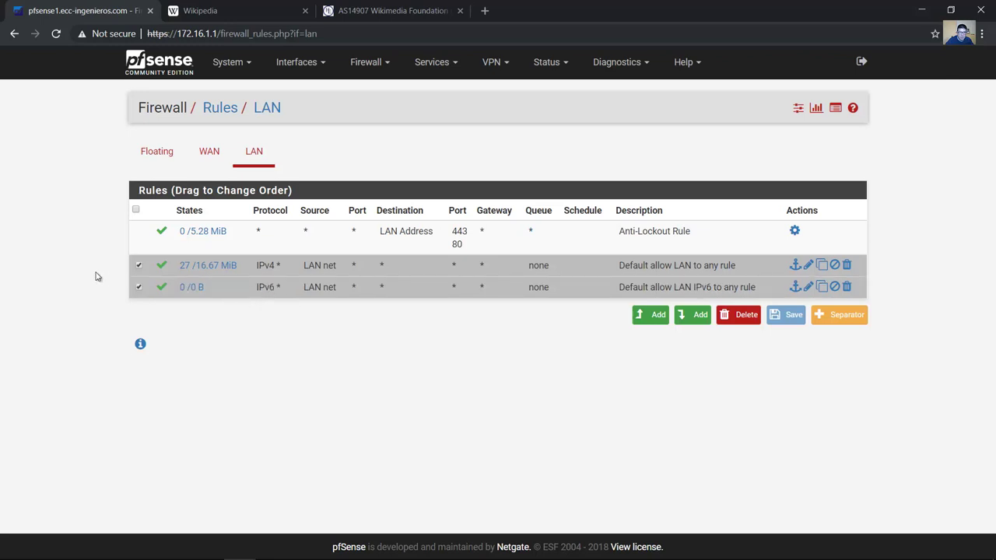
left_click(138, 266)
left_click(139, 287)
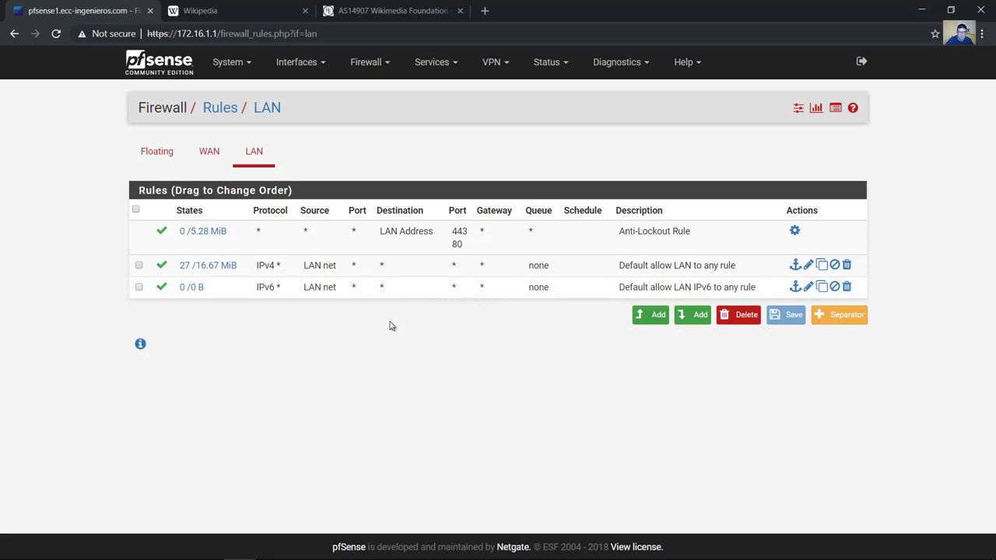
Step: Disable the default IPv4 and IPv6 rules that allow LAN to any
mouse_move(208, 265)
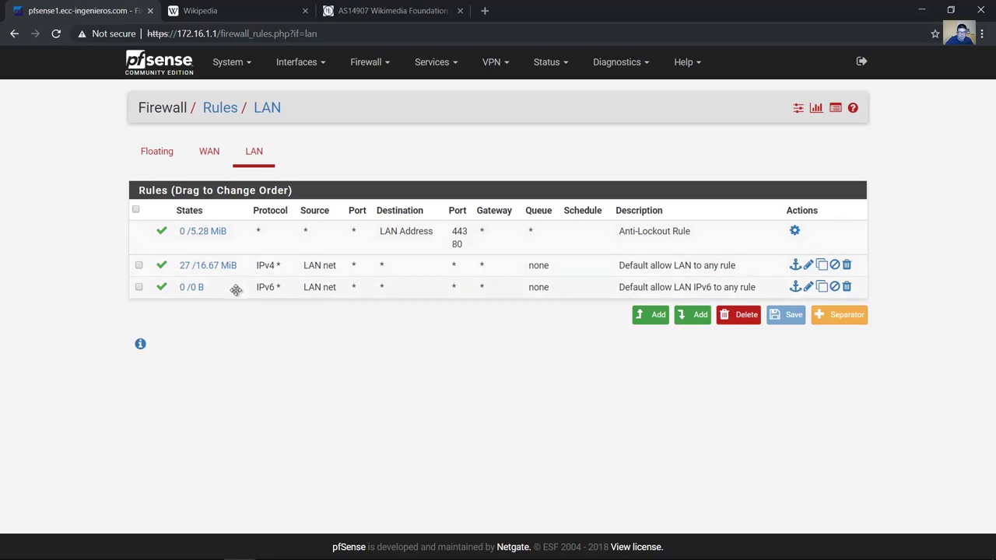
left_click(161, 266)
left_click(162, 350)
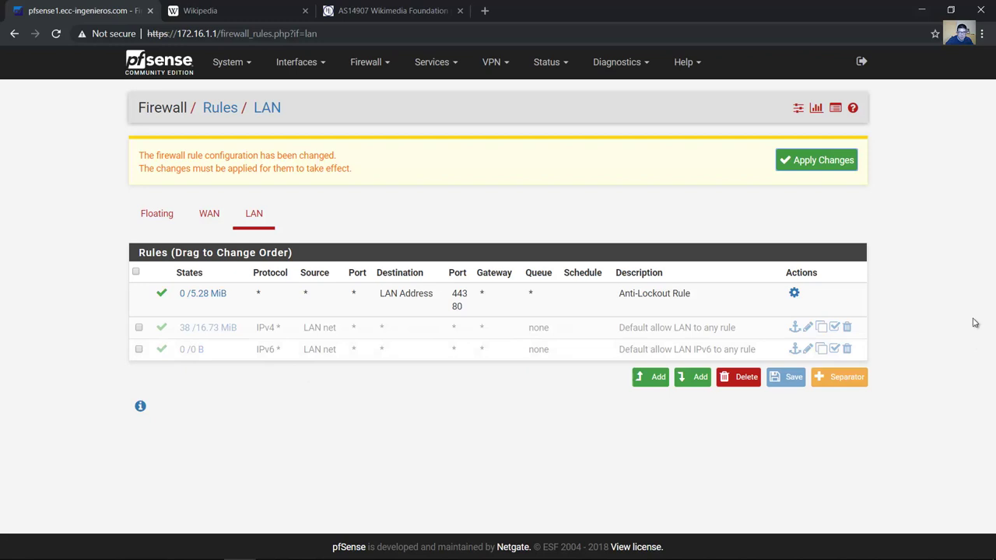
Step: Add a new firewall rule at the beginning of the LAN list with action Pass and interface LAN
left_click(650, 379)
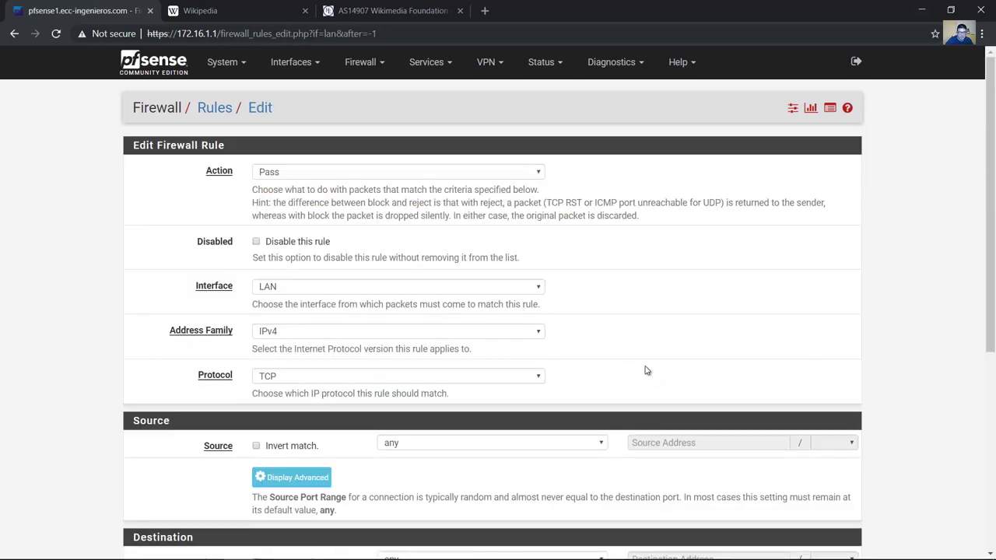
left_click(491, 172)
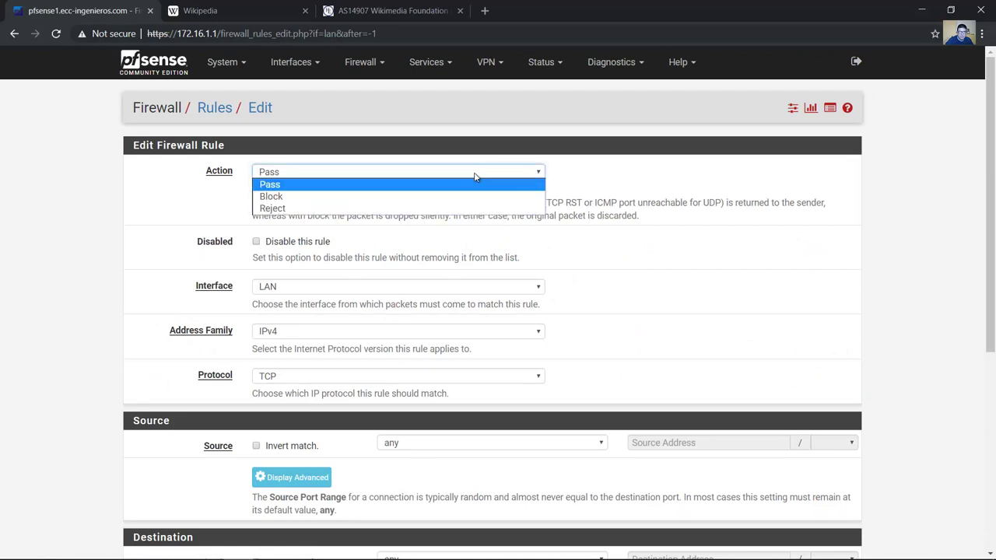
left_click(470, 185)
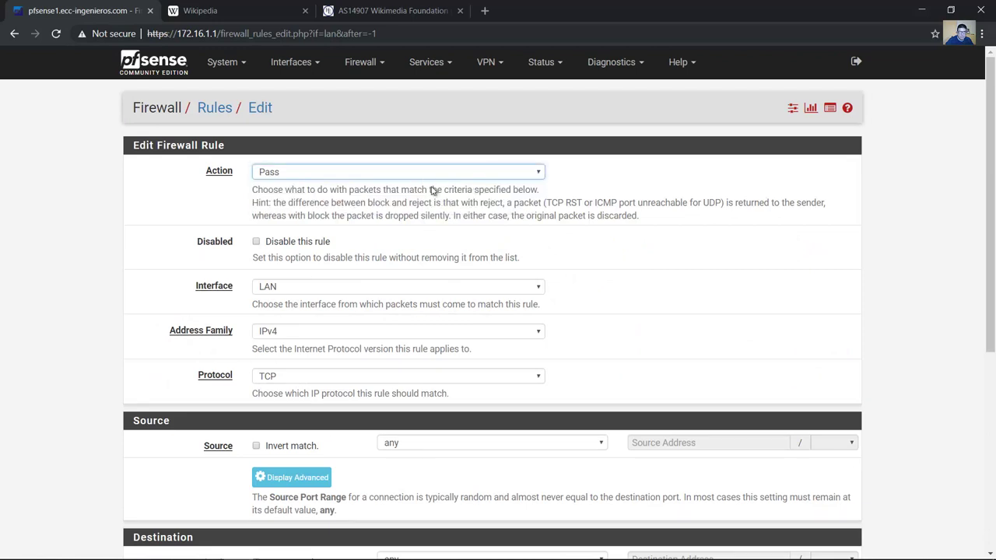
scroll(506, 247, "down", 1)
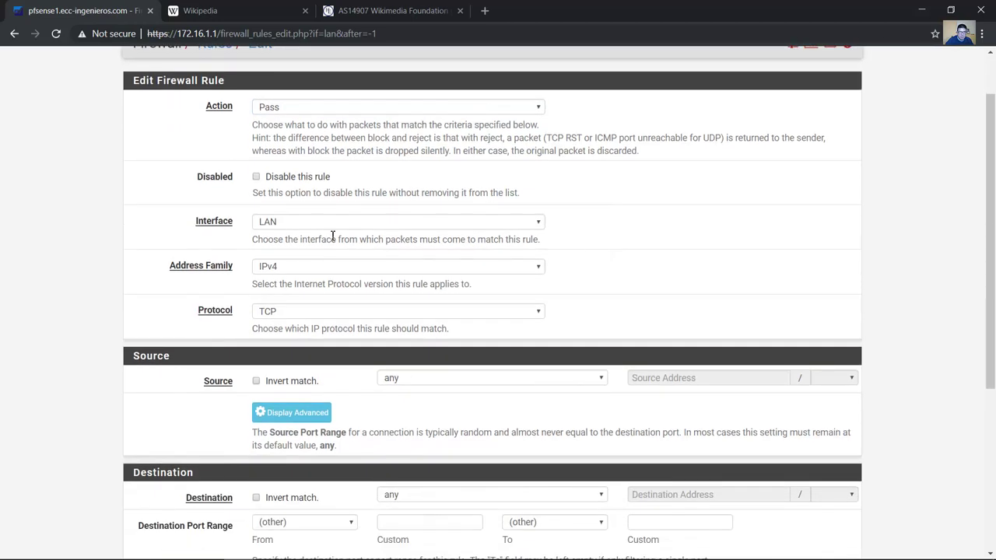
left_click(296, 229)
left_click(293, 248)
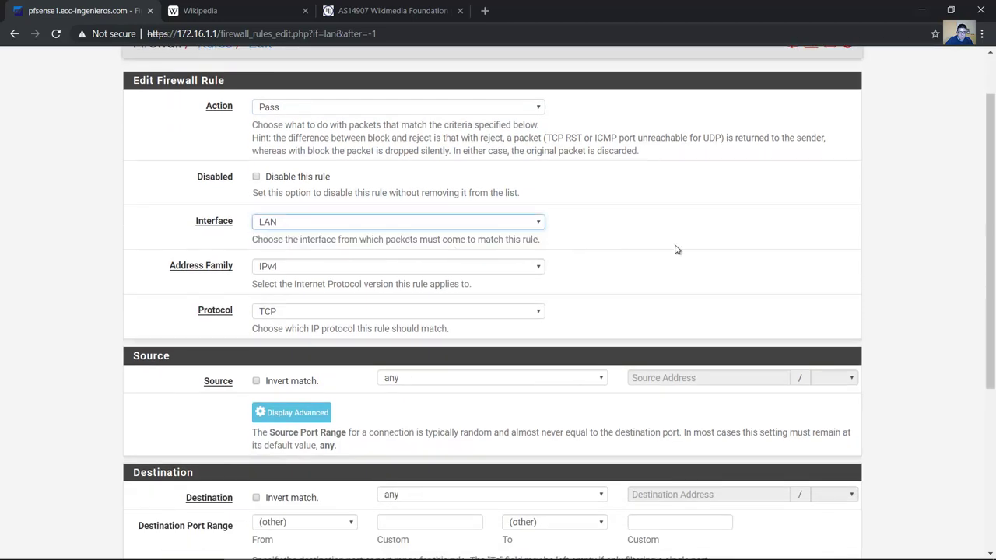
Step: Set the new rule's address family to IPv4 and its protocol to TCP
scroll(720, 249, "down", 1)
left_click(507, 205)
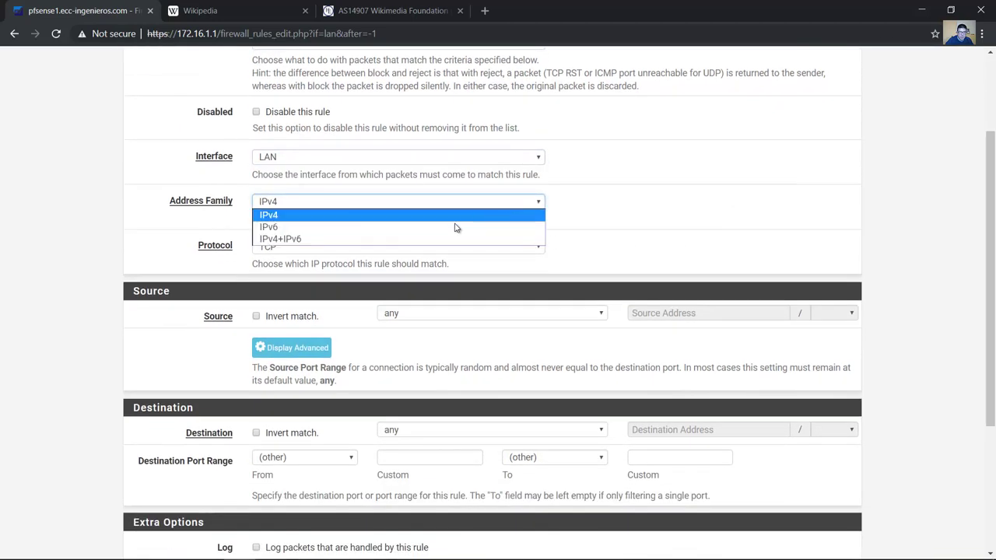
left_click(422, 215)
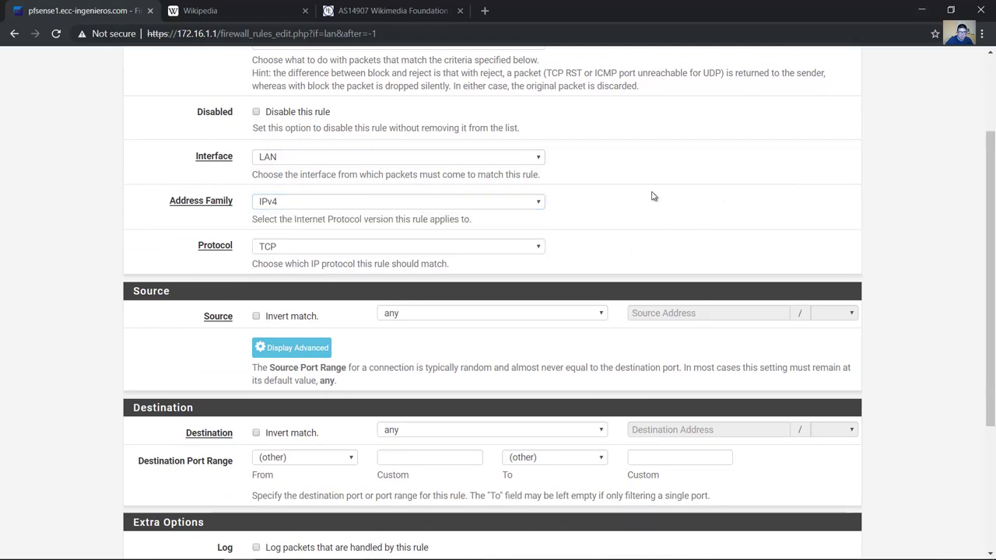
scroll(651, 200, "down", 1)
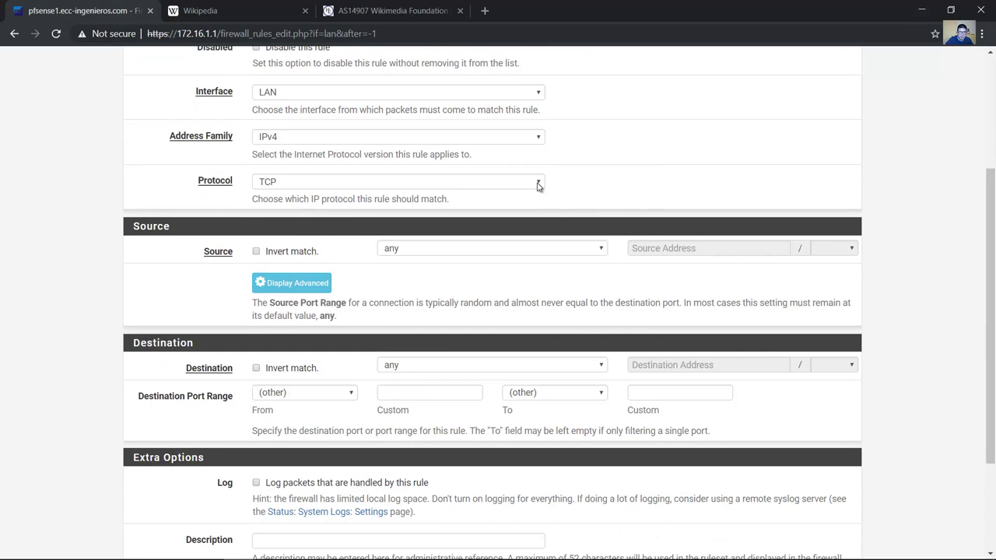
left_click(538, 184)
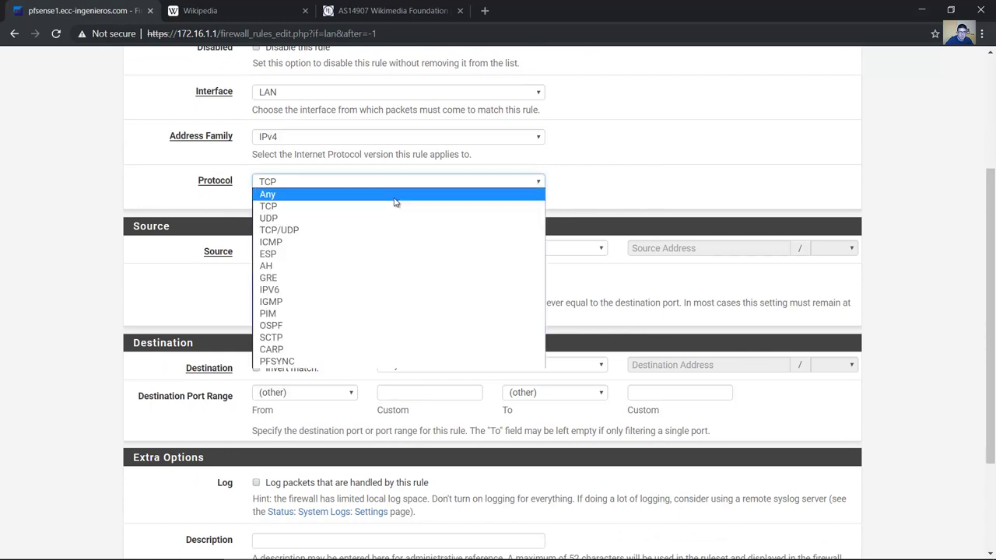
left_click(337, 208)
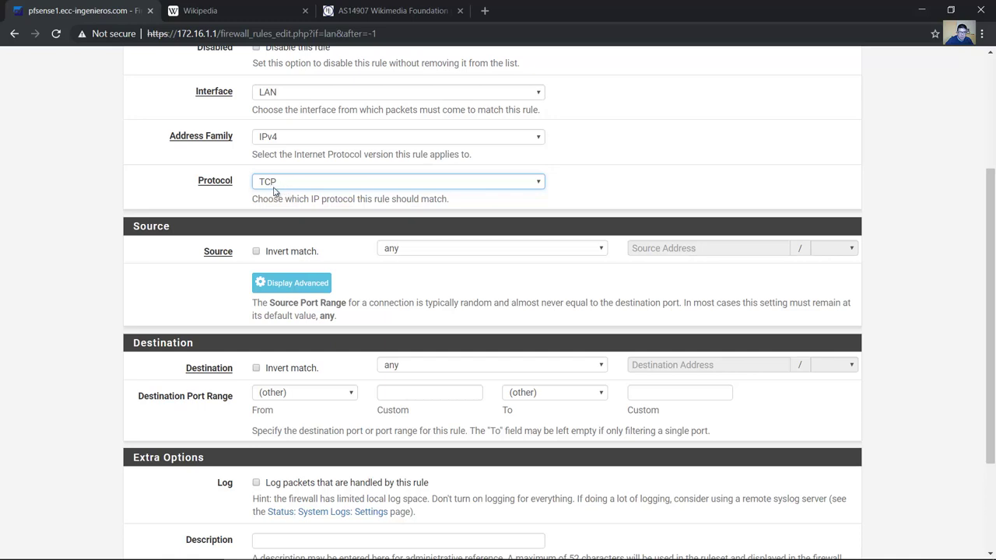
left_click(572, 185)
Step: Set the new rule's source to any
scroll(577, 184, "down", 1)
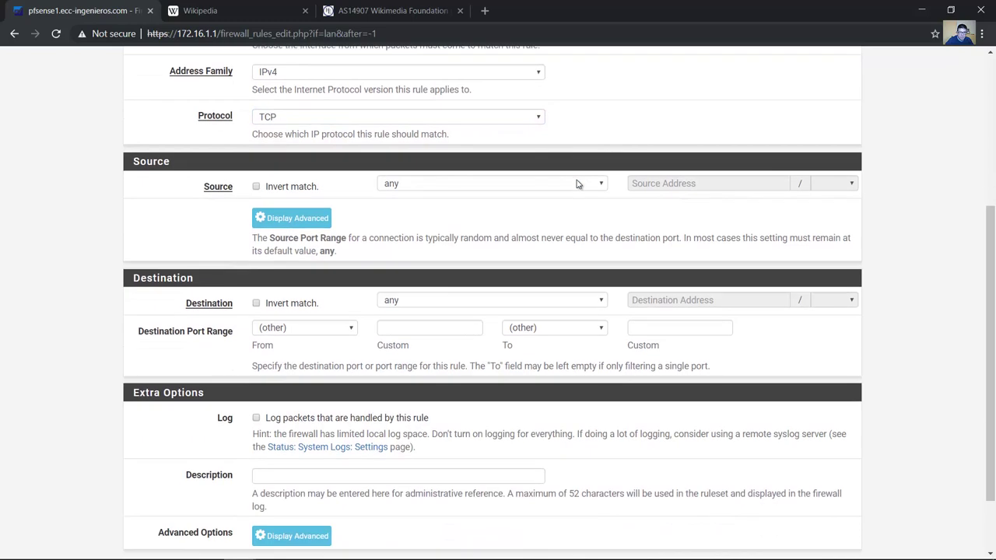
scroll(580, 186, "up", 1)
left_click(592, 250)
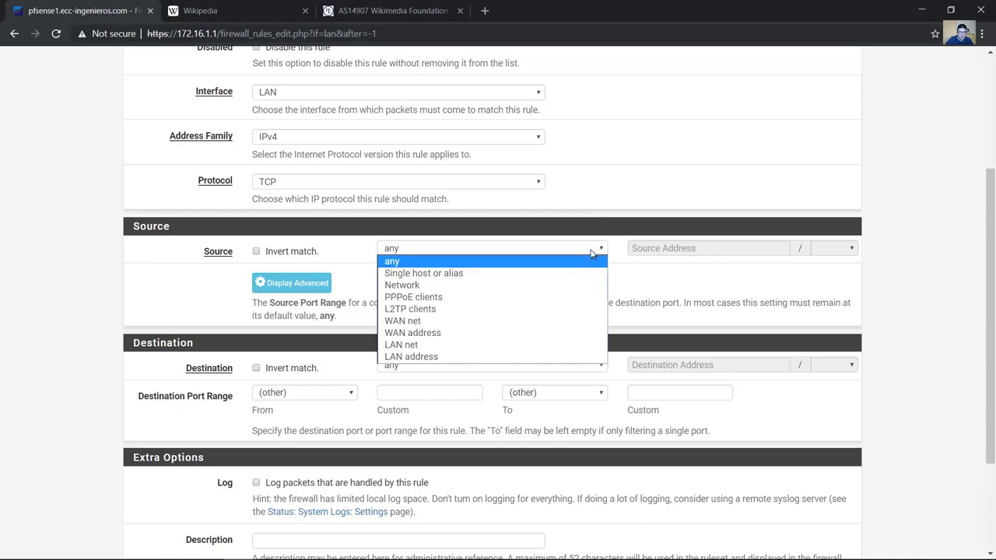
left_click(545, 260)
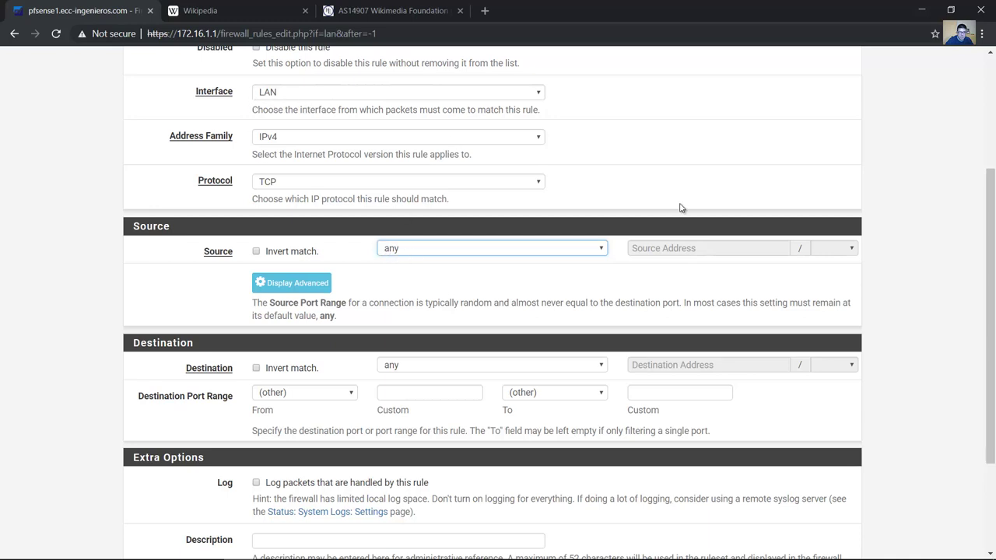
left_click(627, 200)
scroll(622, 199, "down", 1)
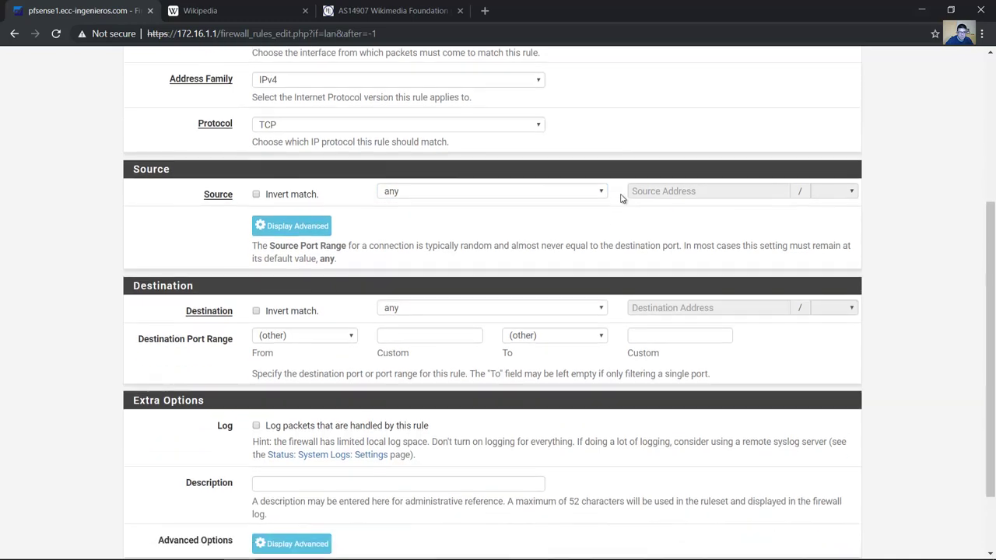
Step: Set the new rule's destination to the network 91.198.174.0/24, the first IPv4 prefix in the Wikimedia Foundation list
scroll(893, 270, "down", 1)
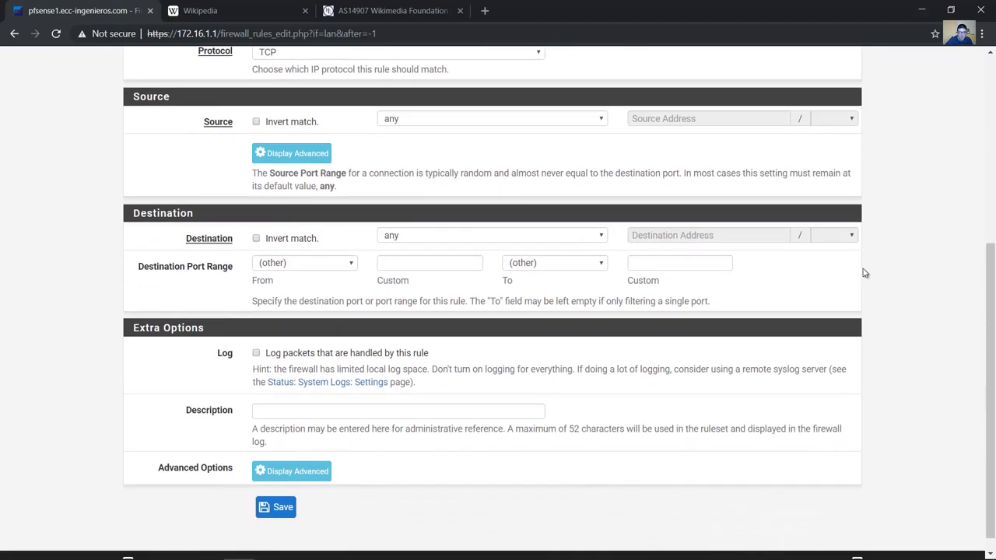
left_click(554, 240)
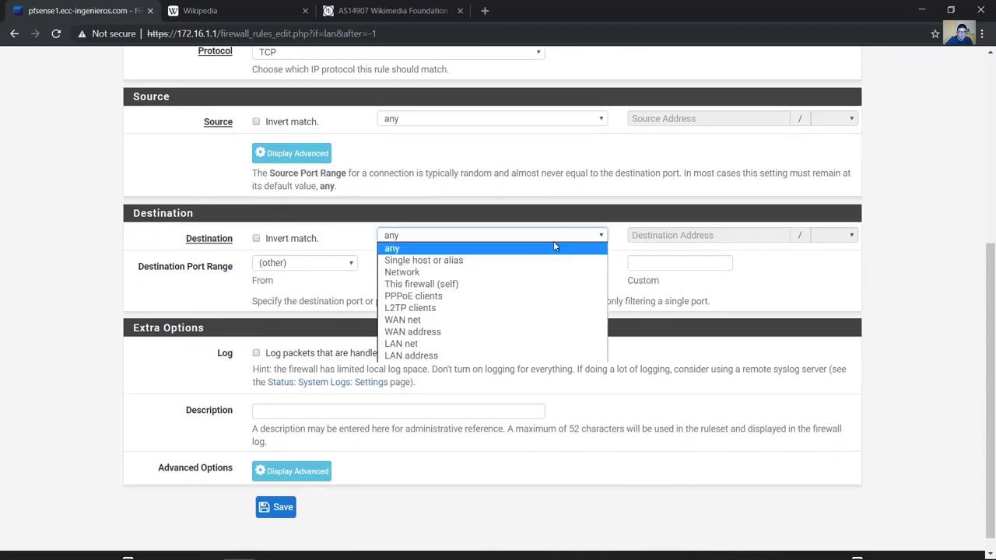
left_click(496, 276)
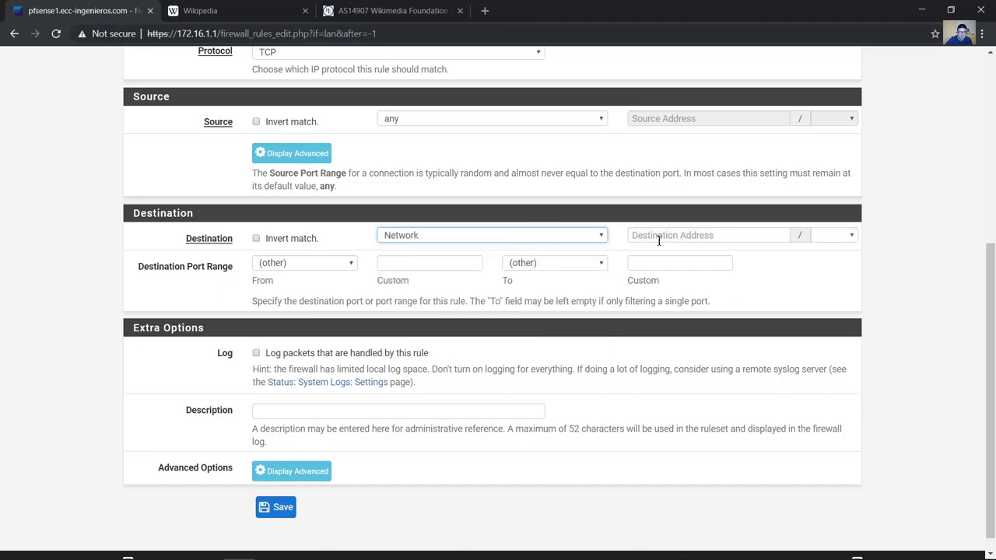
left_click(389, 10)
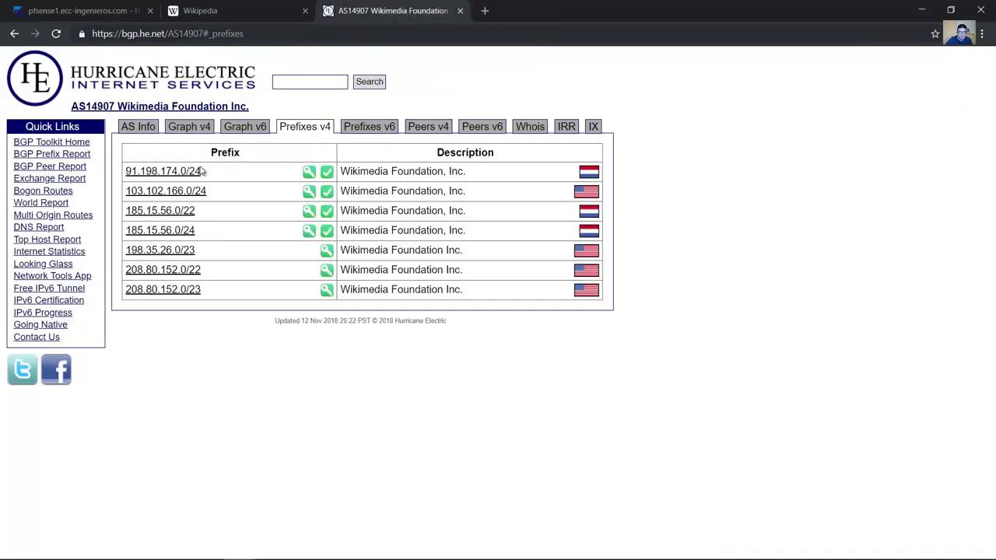
left_click(86, 11)
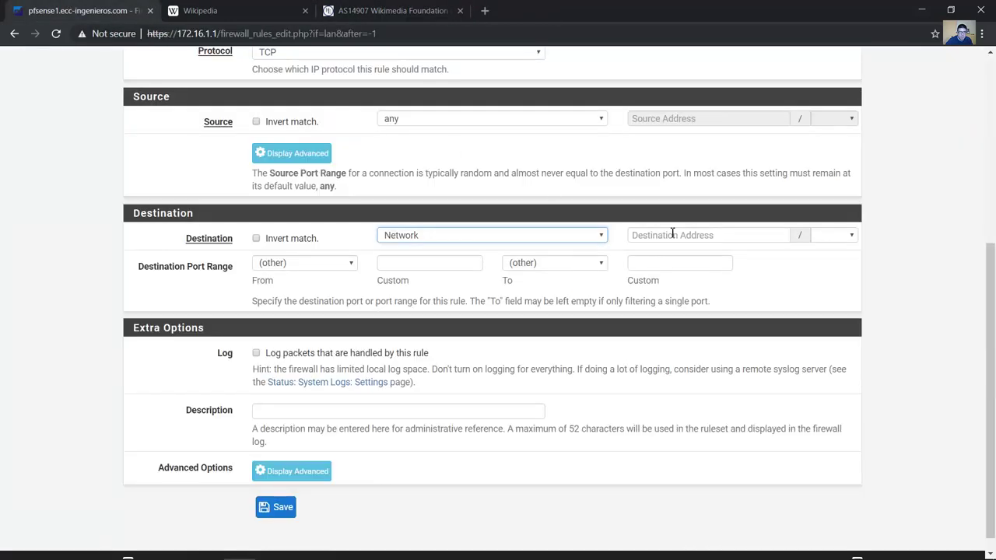
left_click(695, 237)
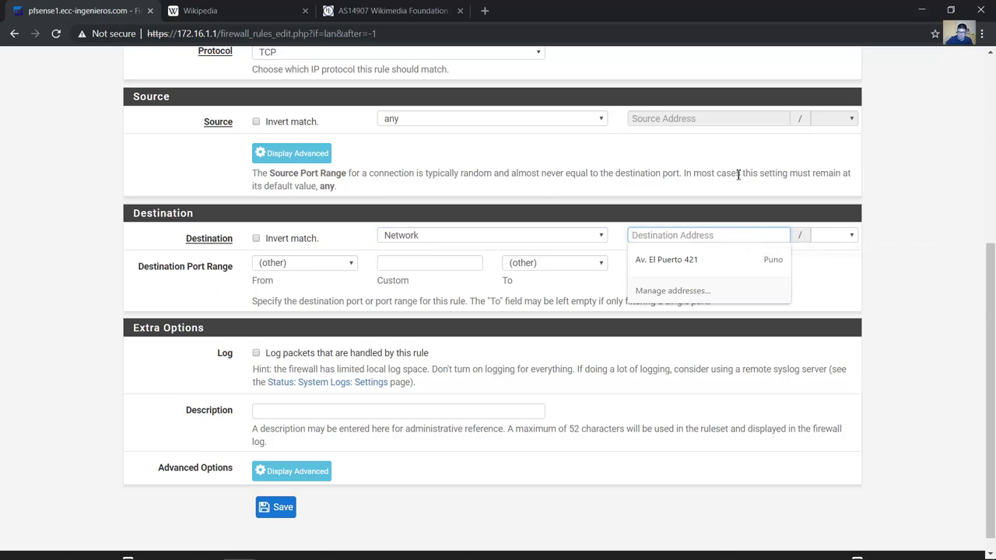
type("91.1")
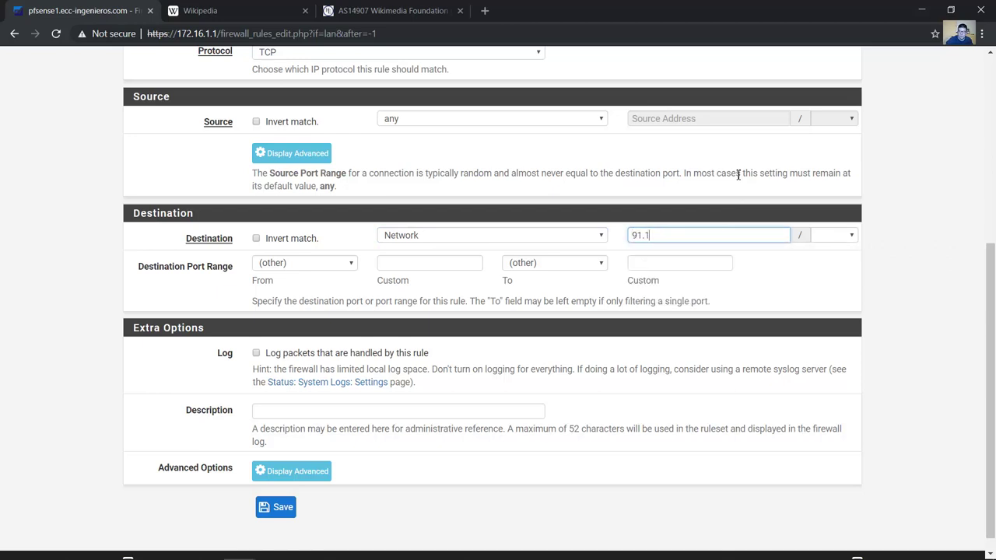
type("98.174.0")
left_click(850, 237)
left_click(822, 343)
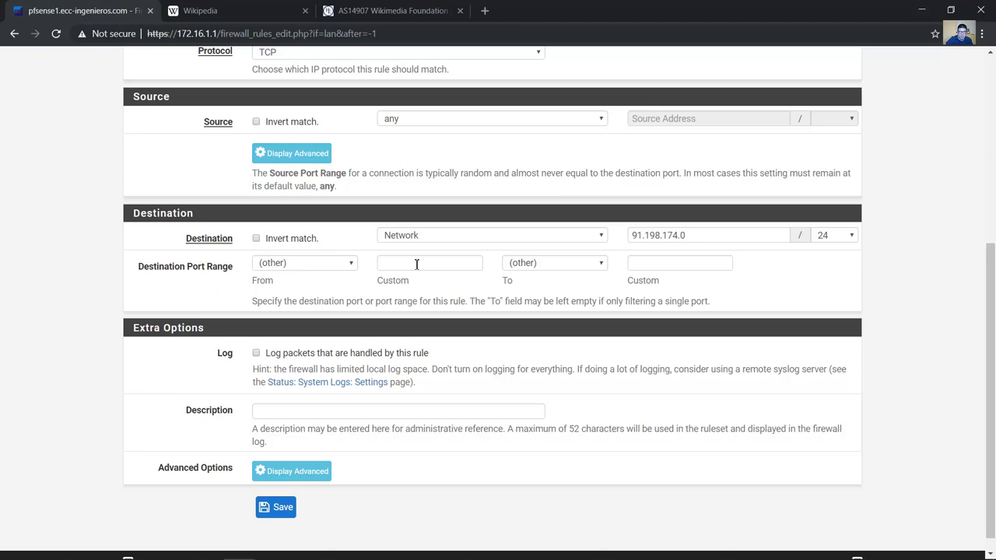
Step: Set the rule's destination port range from HTTPS (443) to HTTPS (443)
left_click(354, 269)
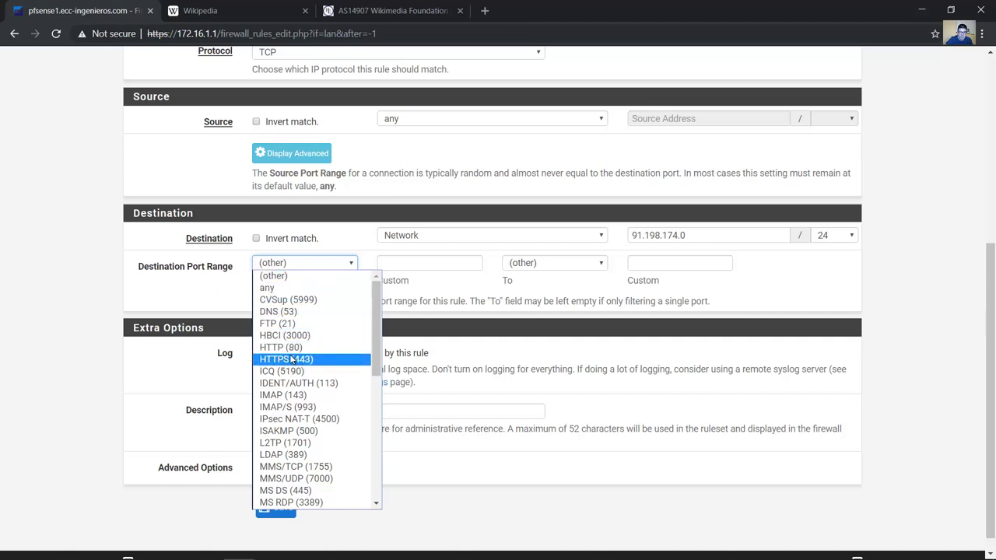
left_click(356, 245)
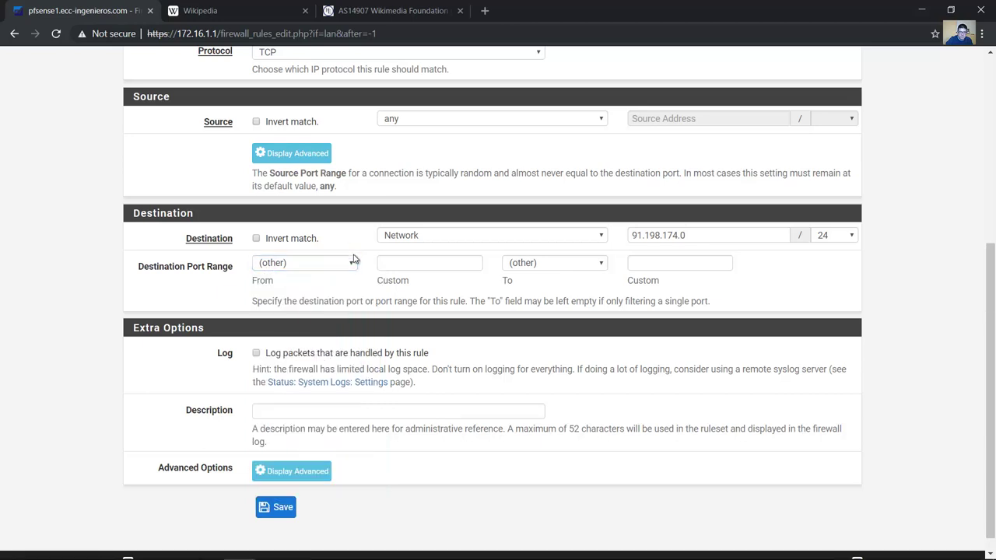
left_click(351, 268)
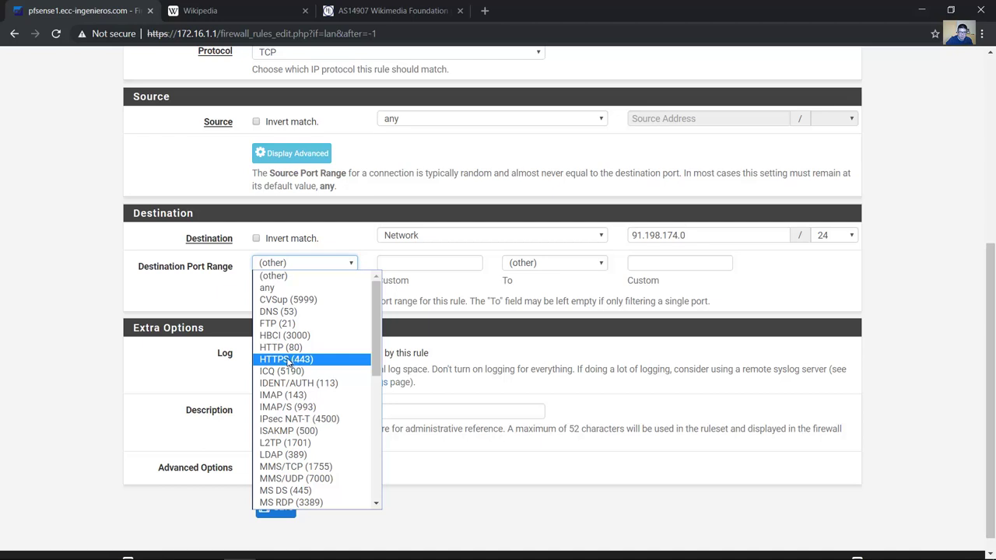
left_click(288, 360)
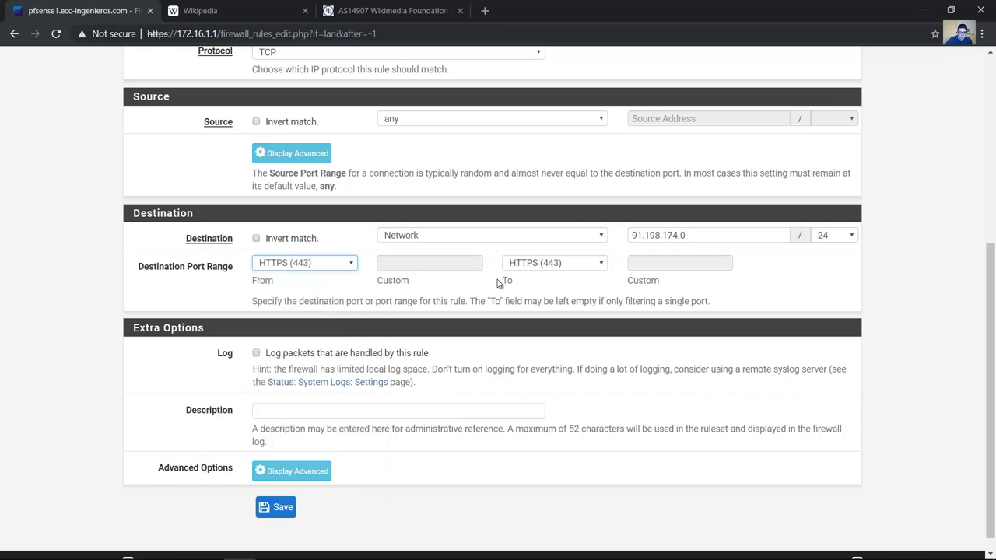
left_click(557, 266)
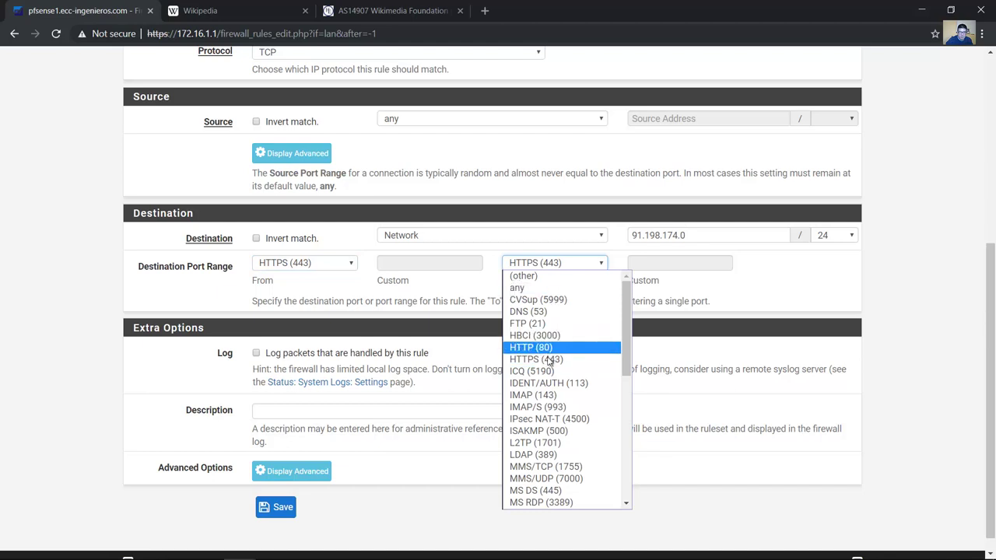
left_click(545, 345)
left_click(559, 286)
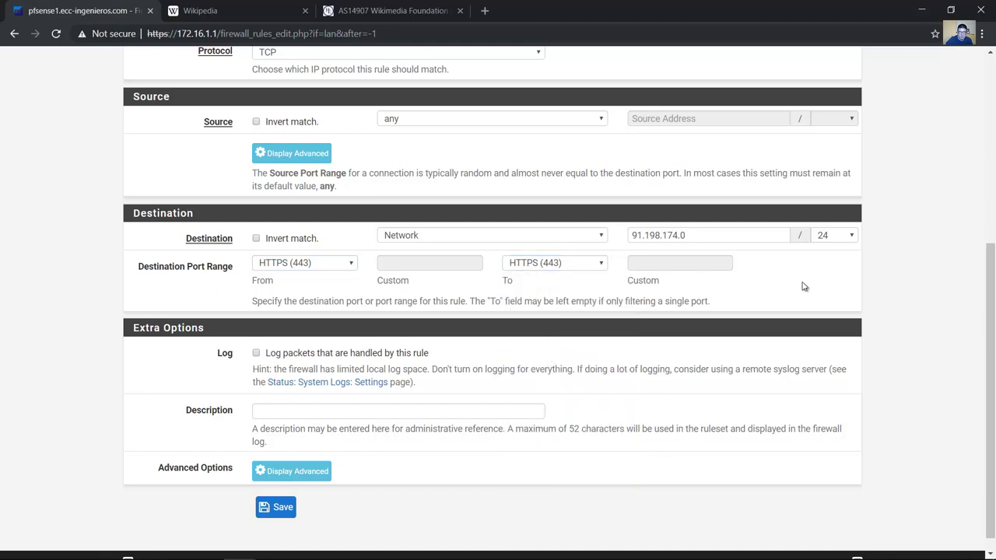
Step: Enter "Permit Wikipedia 1" as the rule's description and save the rule
left_click(454, 408)
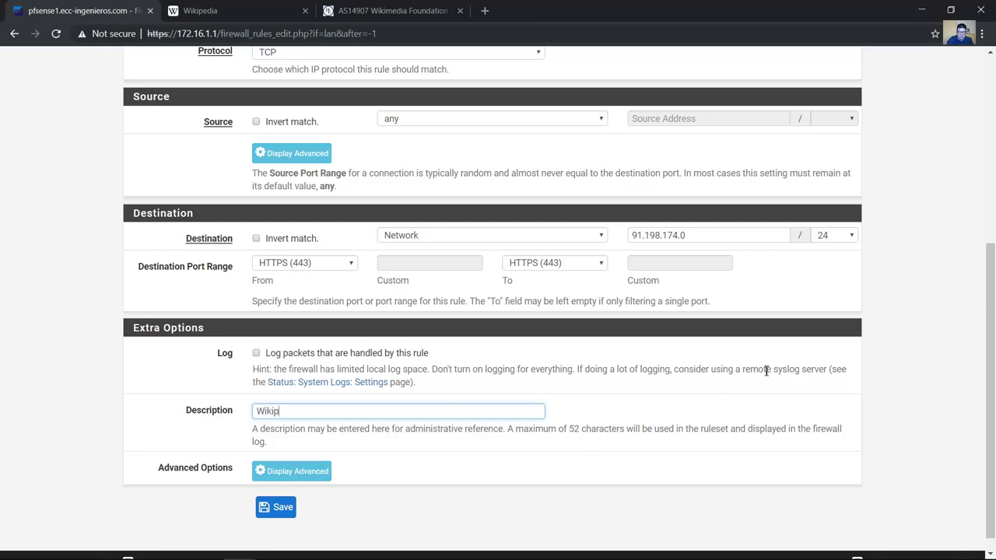
type("Wikipedia 1")
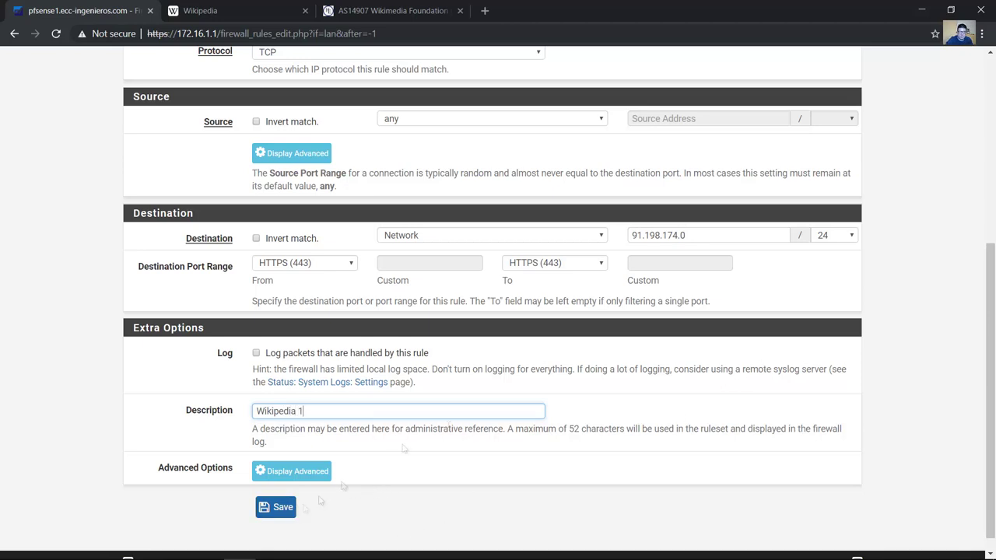
key("Home")
type("Permitir")
key("BackSpace")
key("BackSpace")
key("BackSpace")
key("BackSpace")
key("BackSpace")
type("ermit")
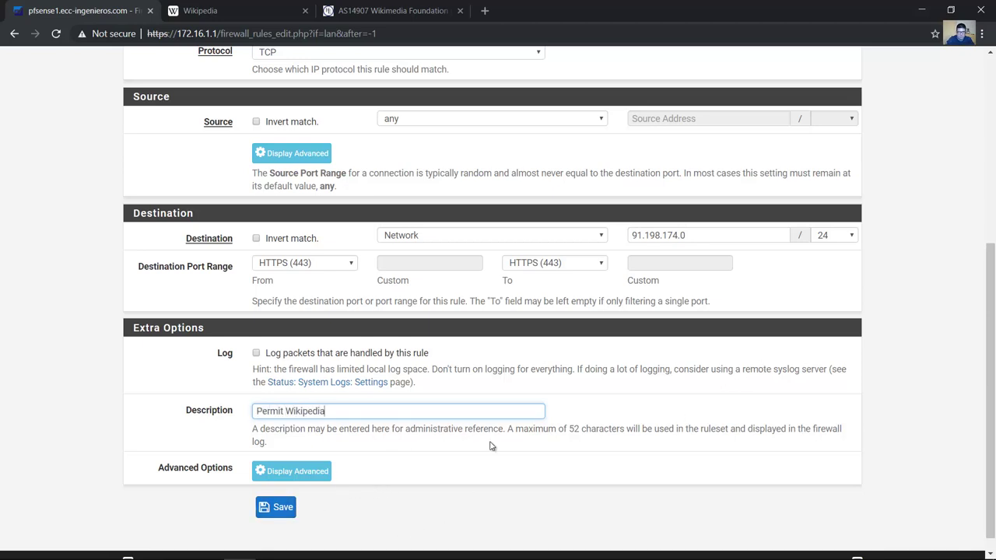
key("End")
type("1")
left_click(294, 512)
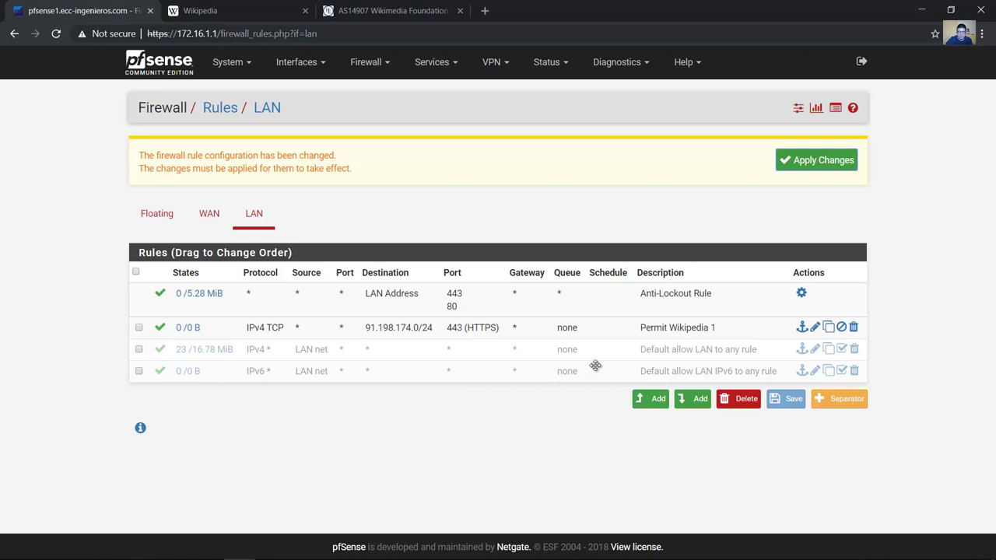
Step: Duplicate the Permit Wikipedia 1 rule and set the copy's destination to the second listed Wikimedia prefix, 103.102.166.0/24
left_click(829, 332)
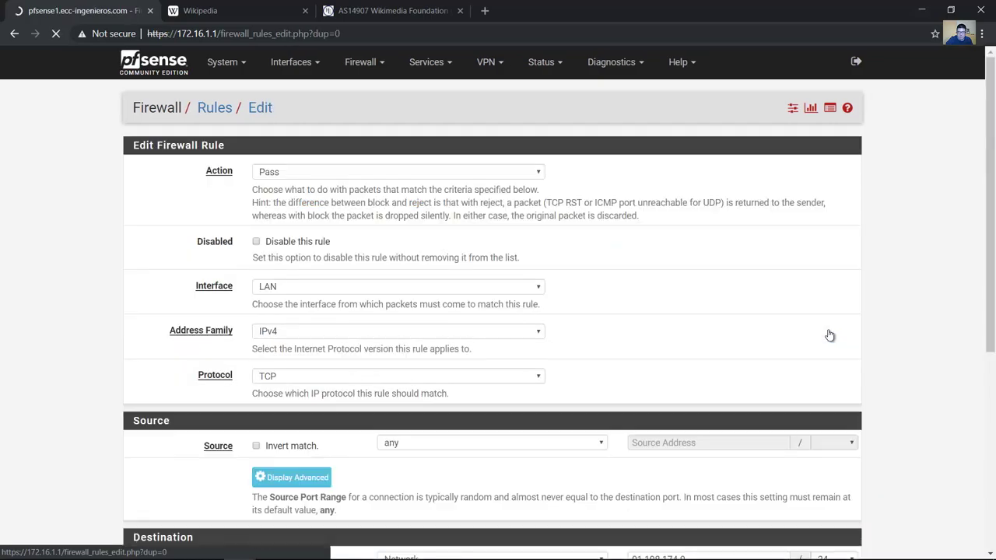
left_click(399, 12)
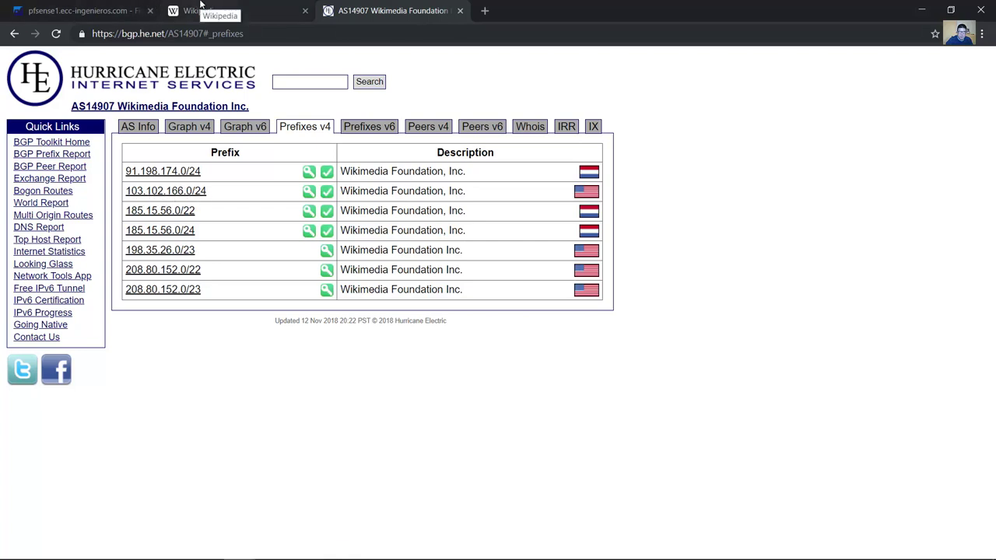
left_click(124, 11)
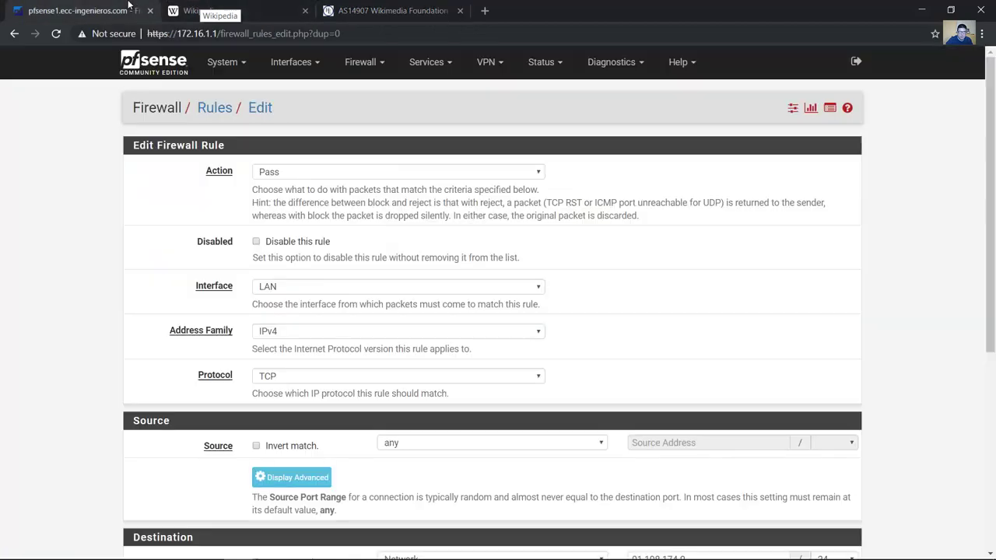
scroll(901, 321, "down", 5)
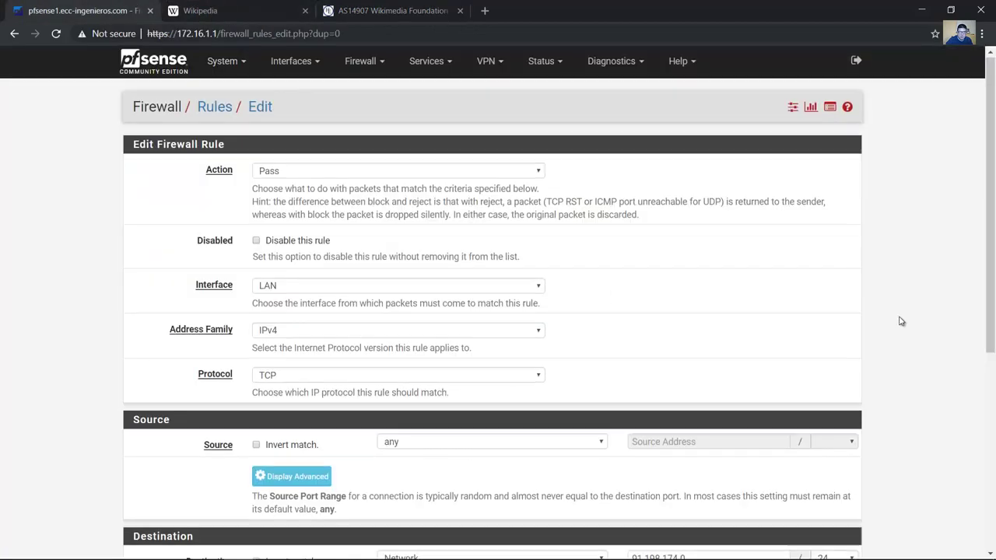
scroll(901, 317, "down", 1)
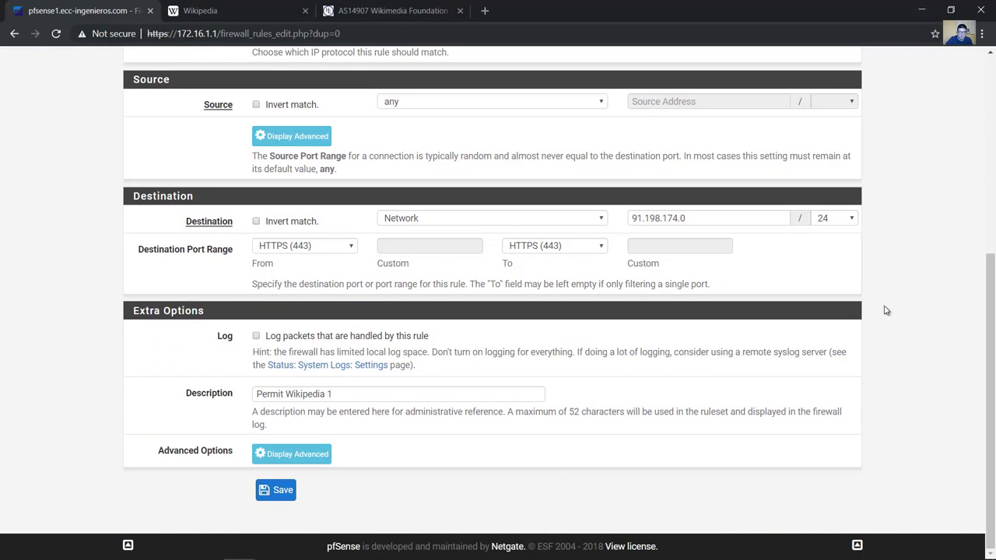
left_click_drag(695, 217, 588, 220)
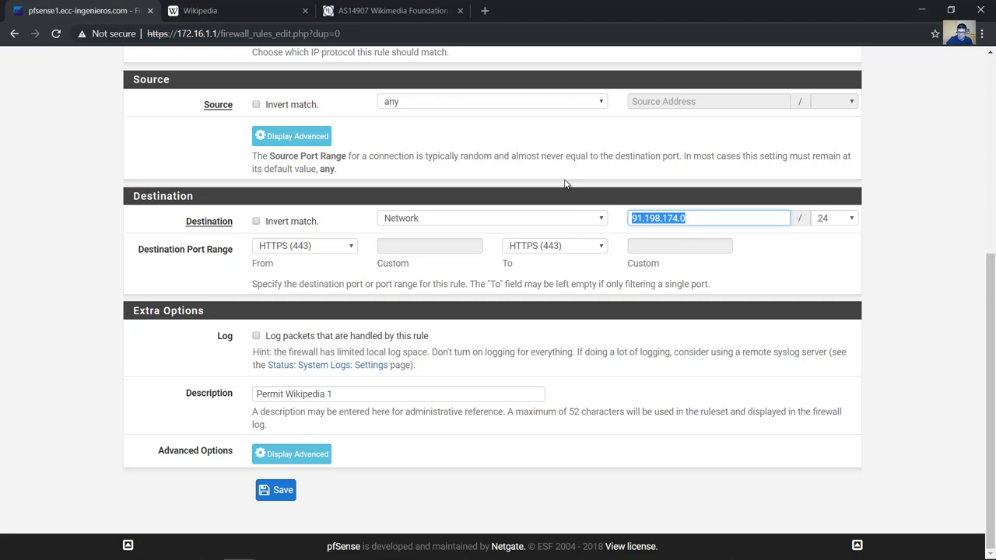
type("103")
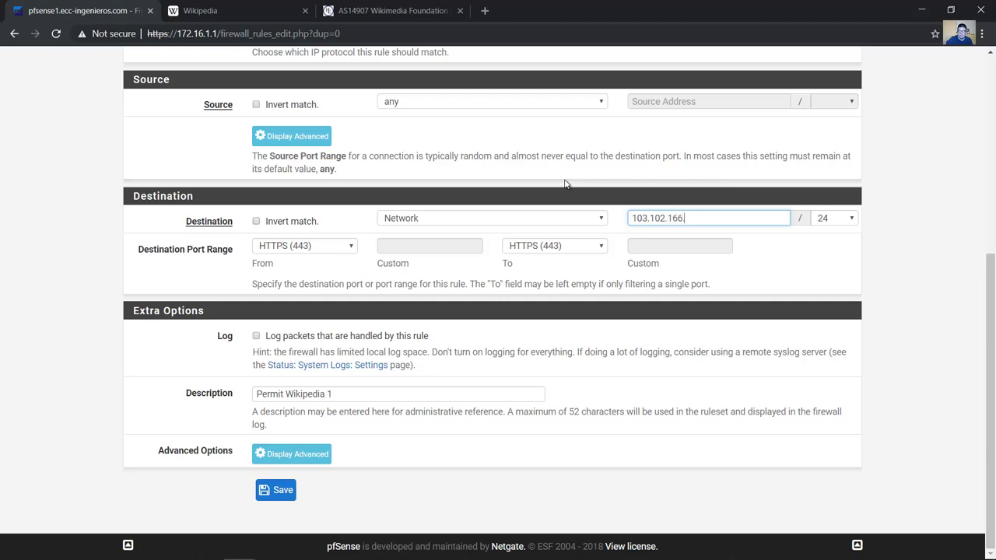
left_click(838, 223)
left_click(840, 328)
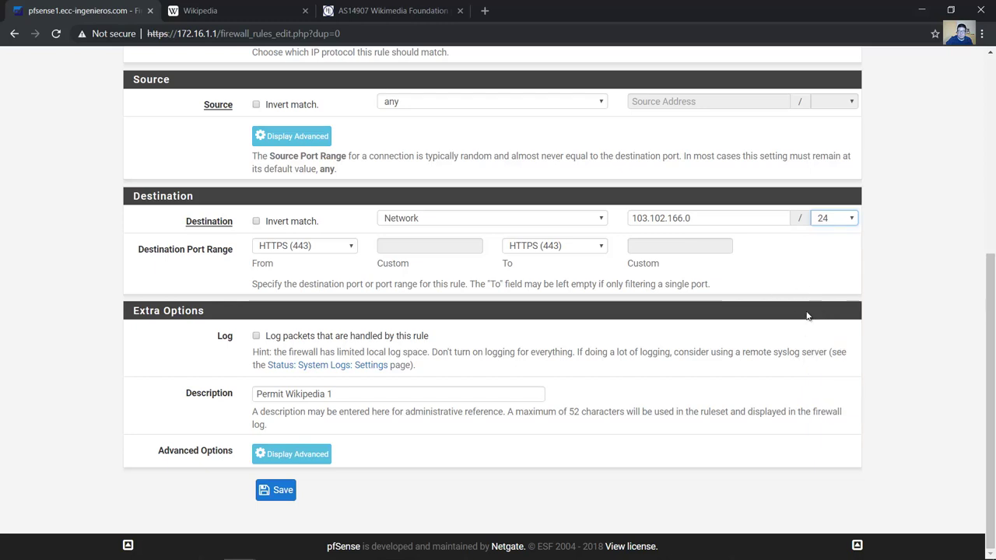
Step: Change the copied rule's description to "Permit Wikipedia 2" and save the rule
left_click(380, 400)
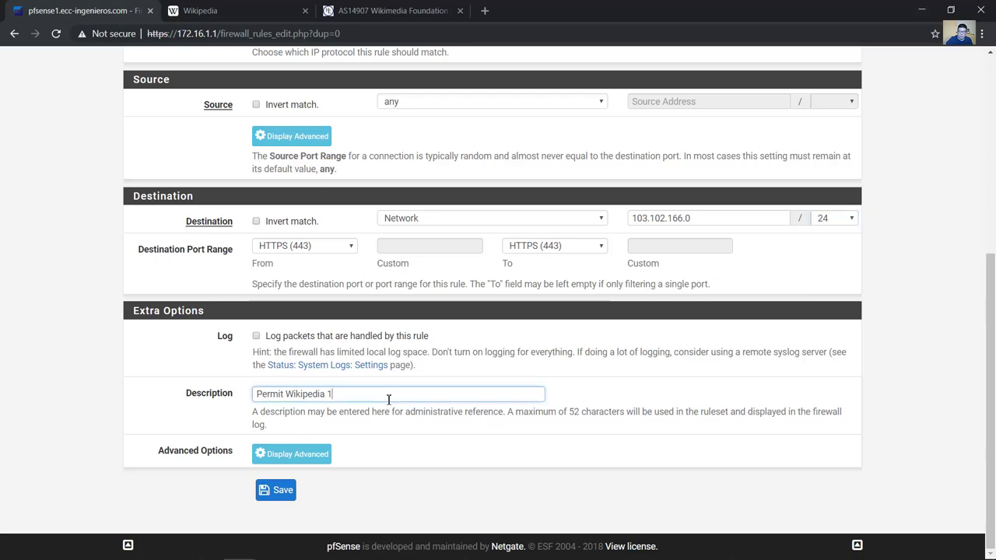
left_click(281, 491)
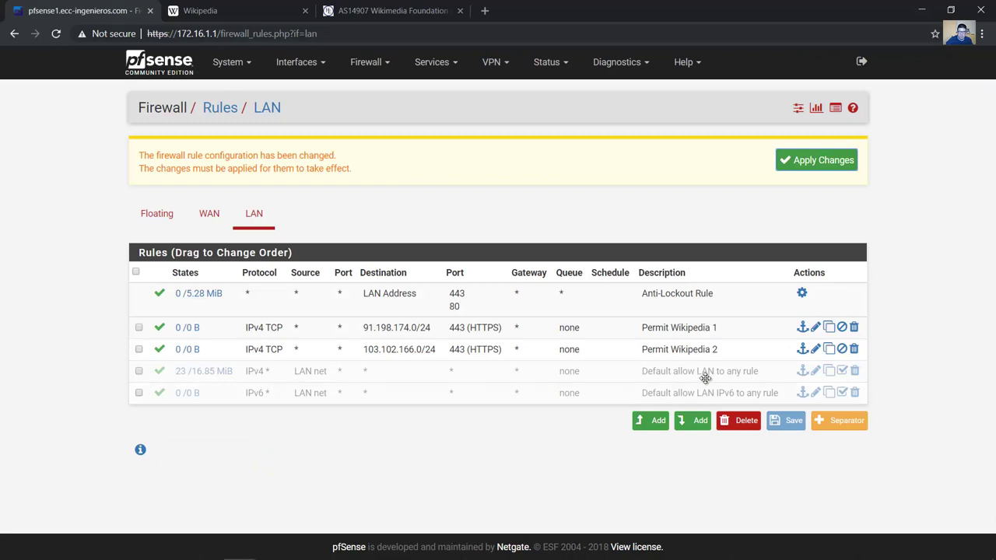
Step: Duplicate the Permit Wikipedia 2 rule and save the copy with destination network 185.15.56.0/22 and description "Permit Wikipedia 3"
left_click(829, 349)
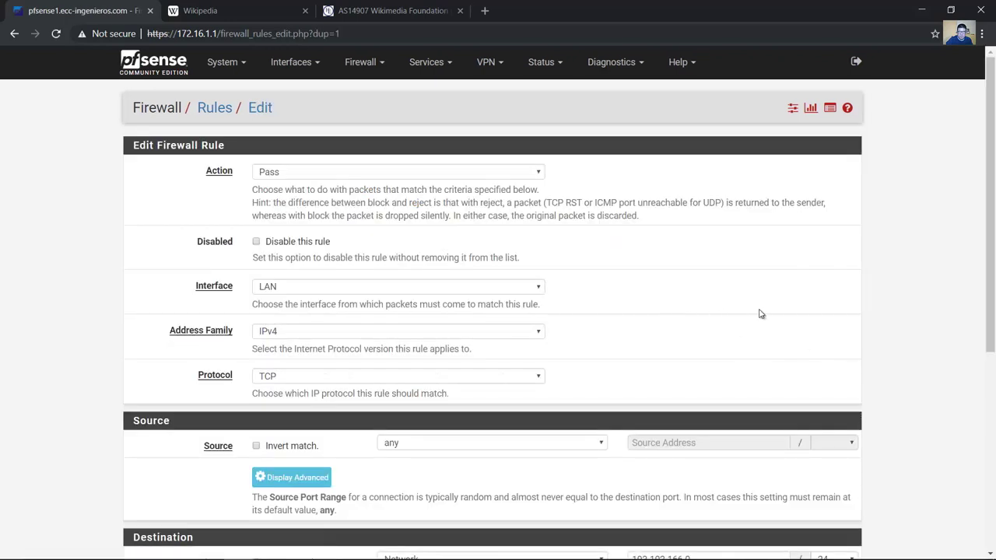
left_click(389, 10)
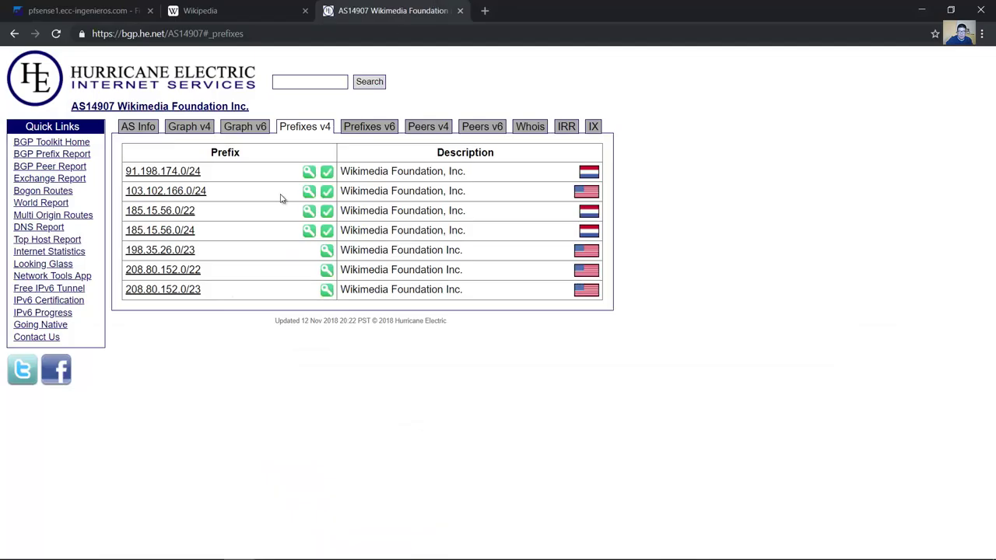
left_click(81, 10)
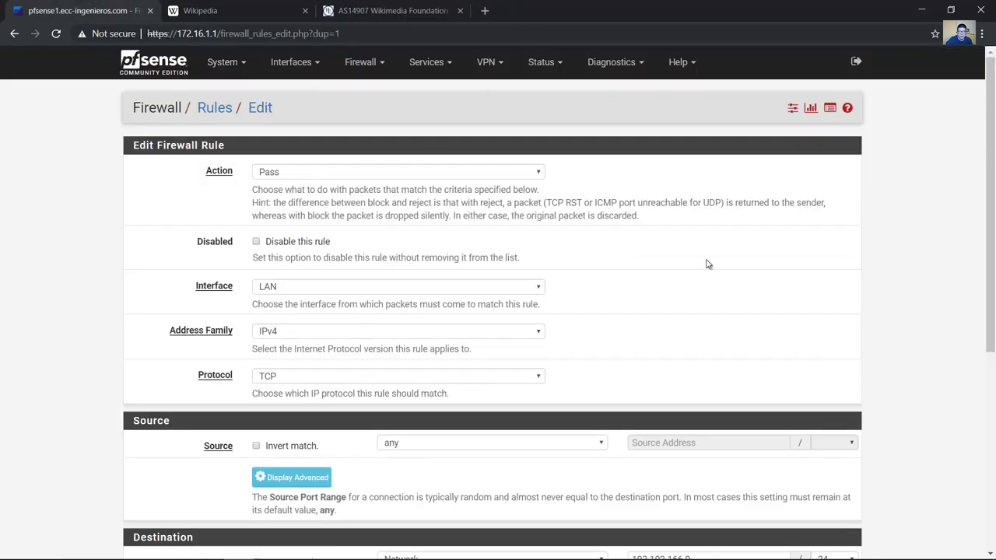
scroll(906, 335, "down", 5)
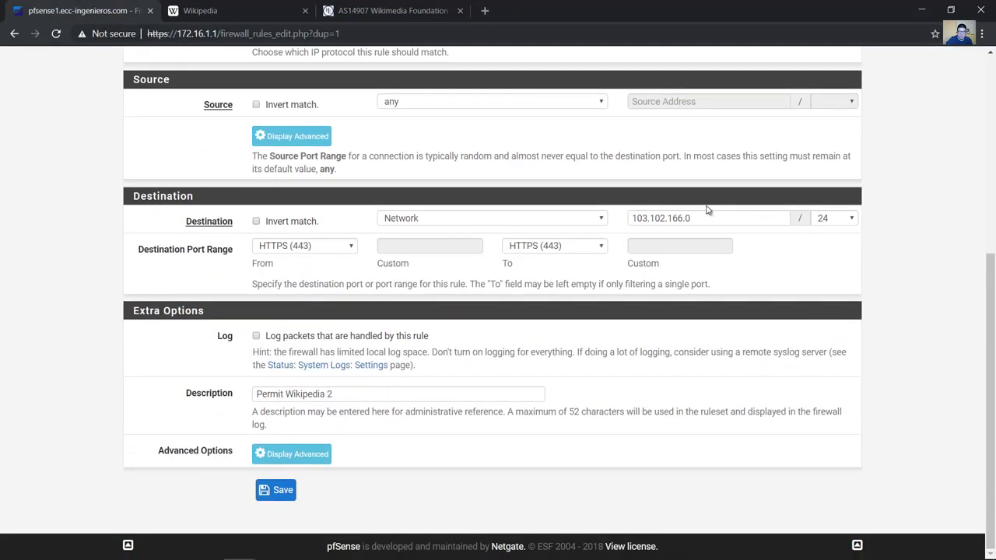
left_click(705, 222)
key("ctrl+a")
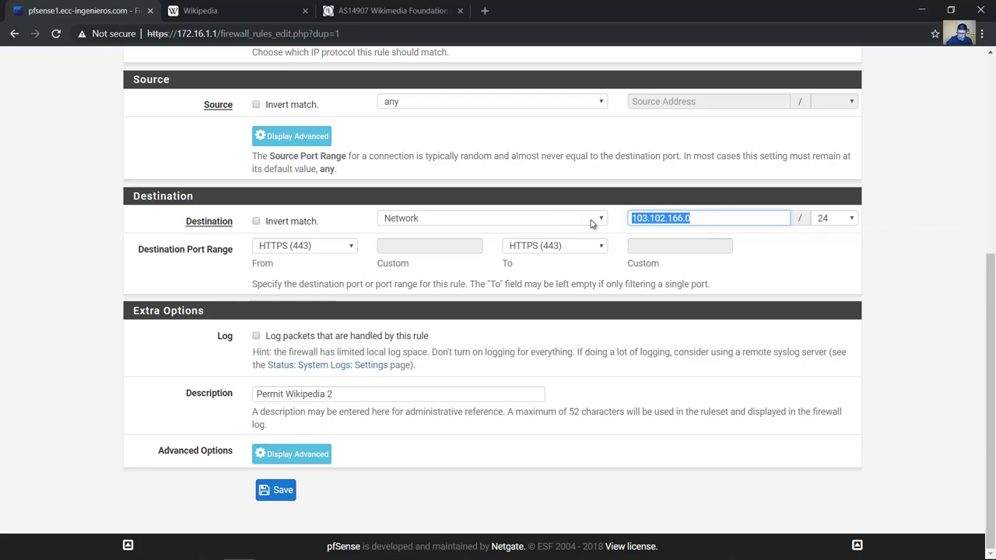
type("1")
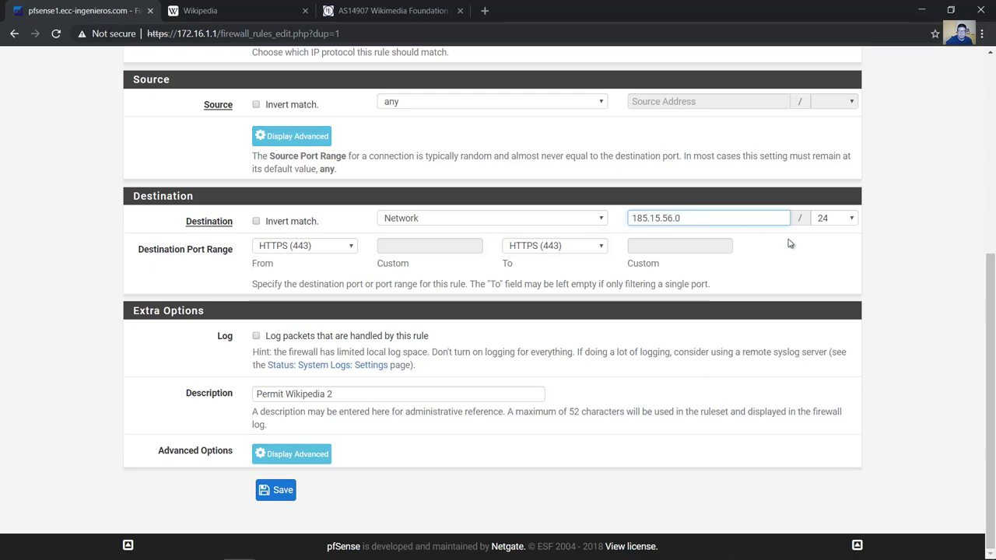
left_click(852, 219)
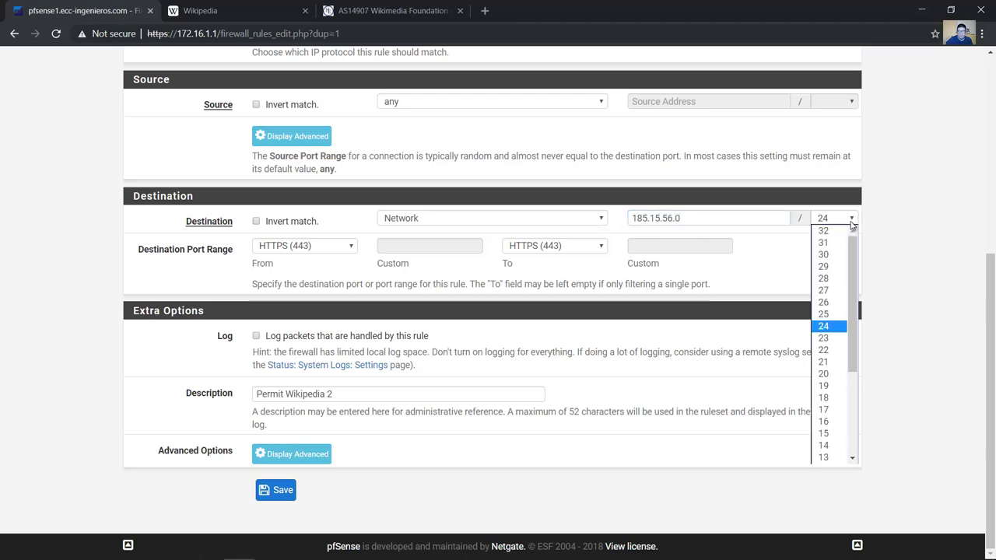
left_click(825, 350)
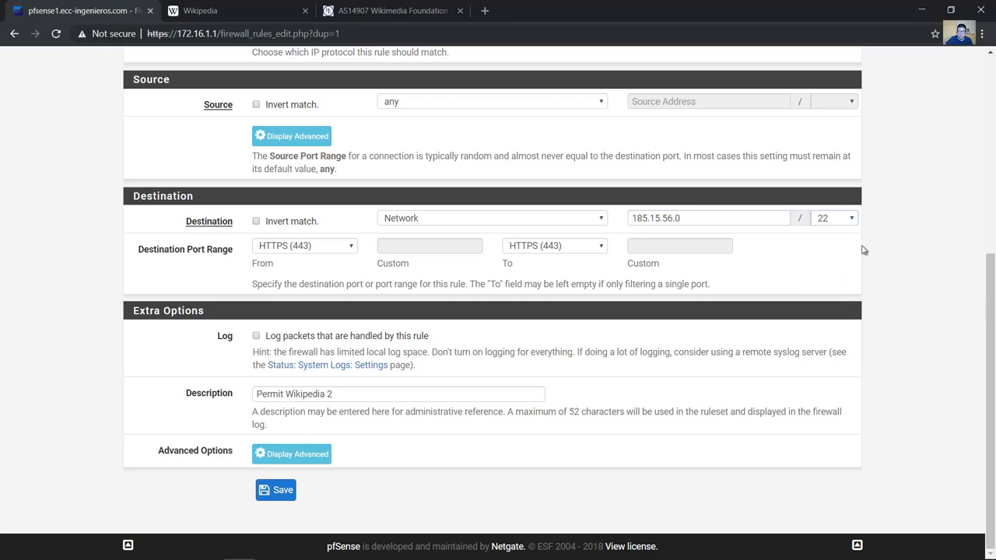
left_click(395, 400)
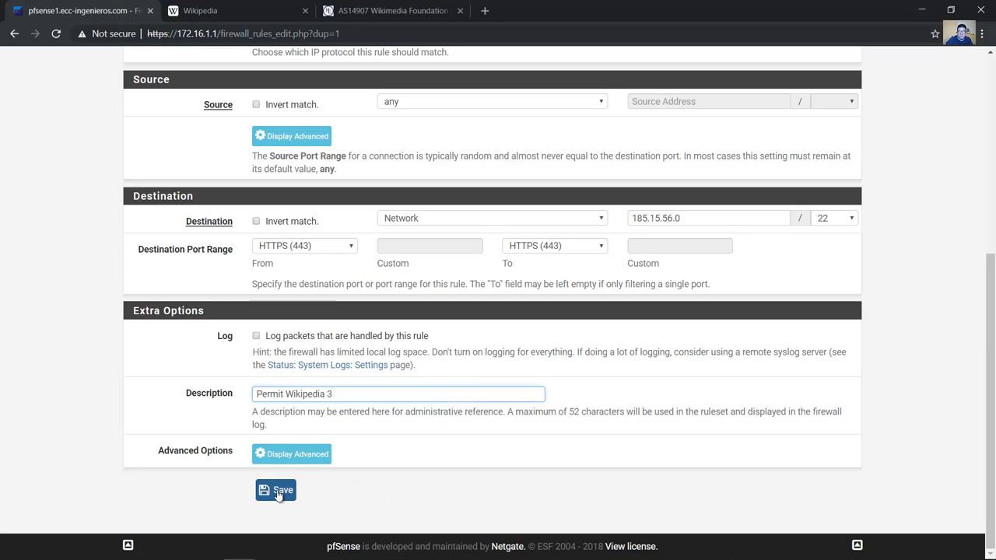
left_click(278, 492)
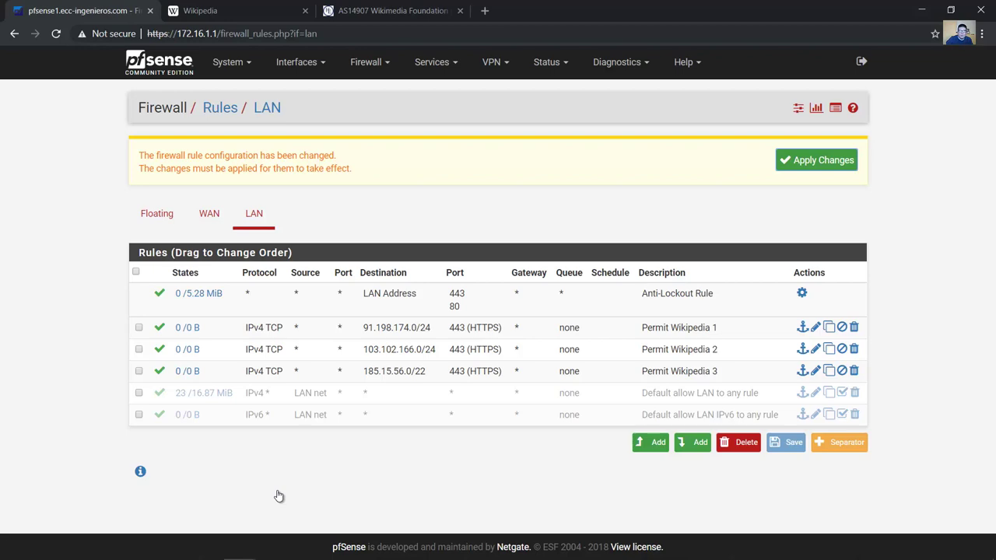
Step: Duplicate the Permit Wikipedia 3 rule and save the copy with the destination mask set to 24 and description "Permit Wikipedia 4"
left_click(829, 371)
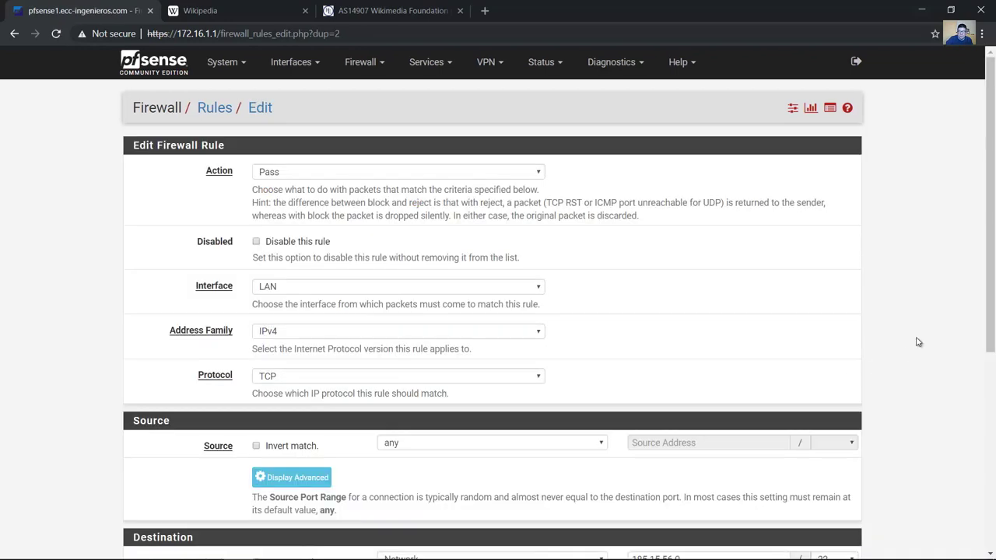
scroll(921, 341, "down", 1)
scroll(926, 339, "down", 3)
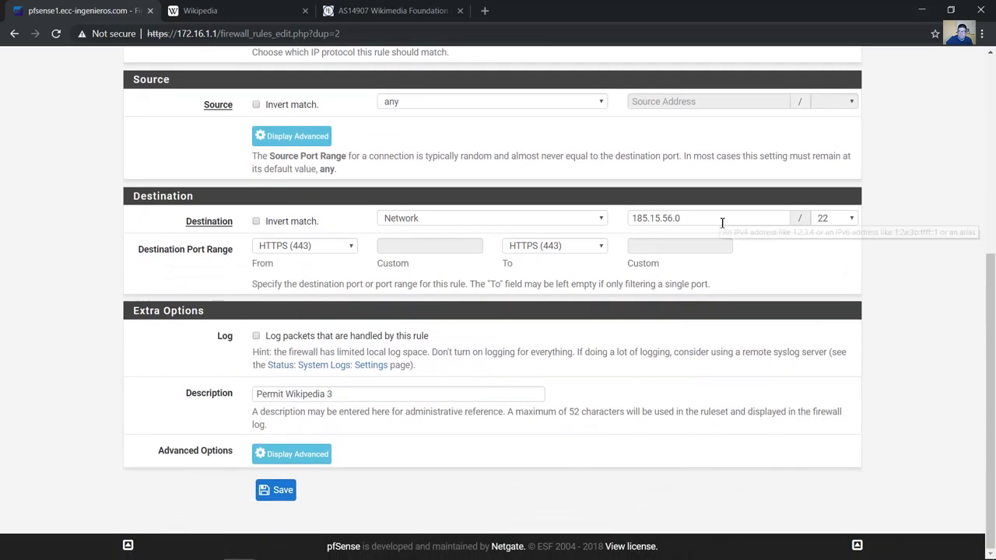
left_click(412, 10)
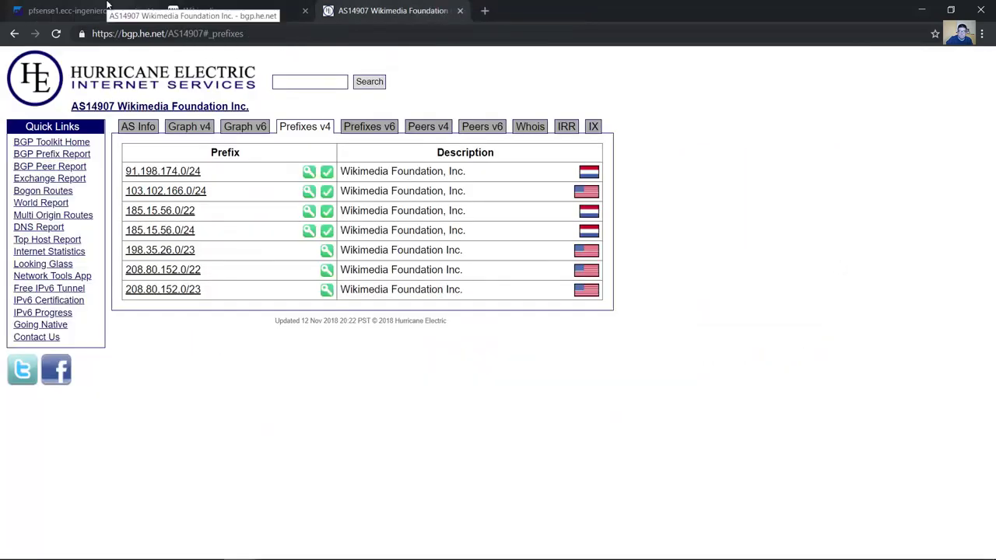
left_click(108, 6)
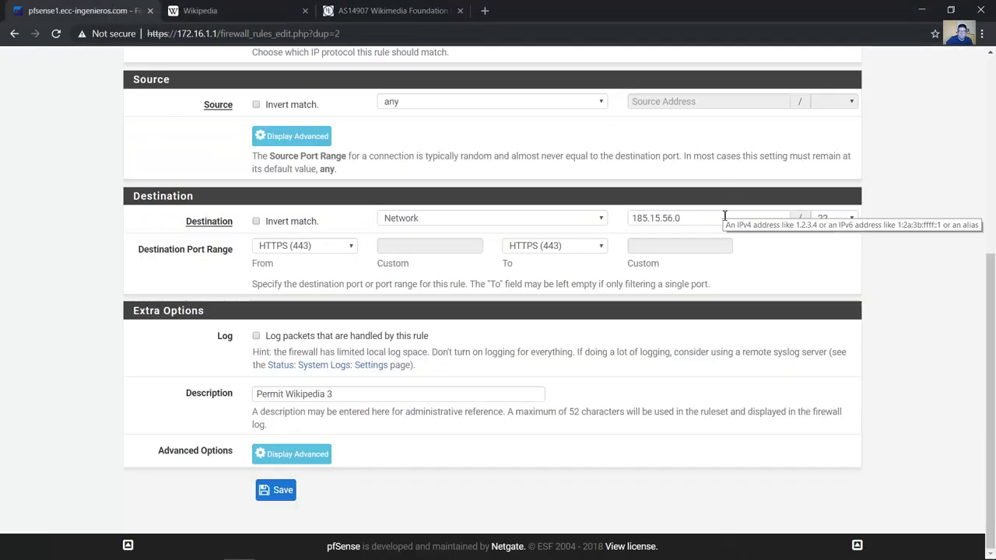
left_click(850, 220)
left_click(828, 326)
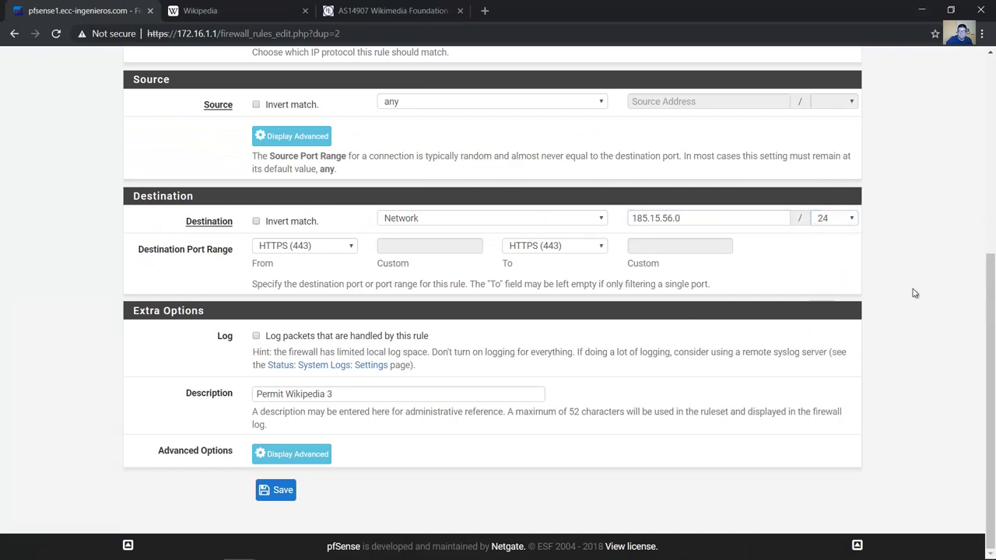
left_click(343, 393)
key("BackSpace")
type("4")
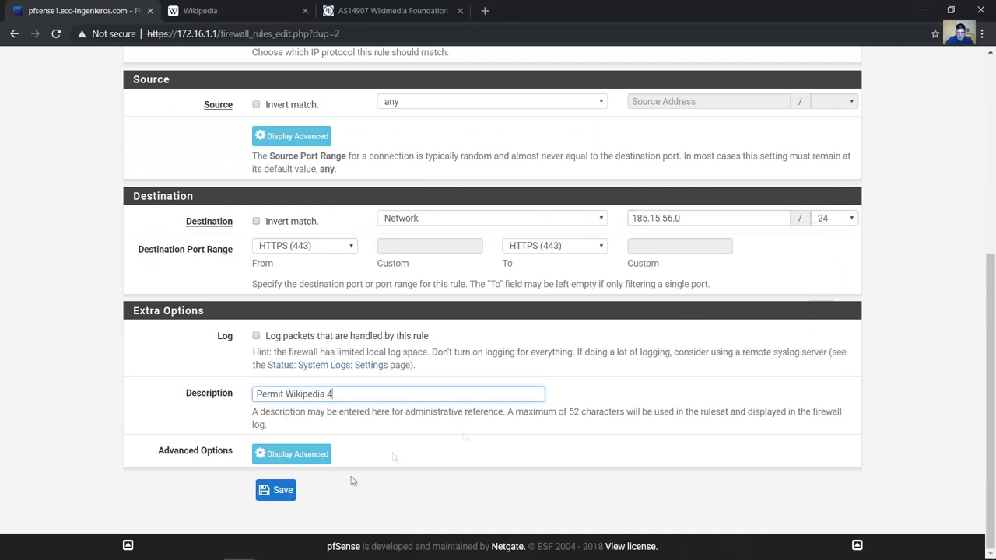
left_click(285, 491)
Step: Duplicate the Permit Wikipedia 4 rule and save the copy with destination network 198.35.26.0/23 and description "Permit Wikipedia 5"
left_click(827, 392)
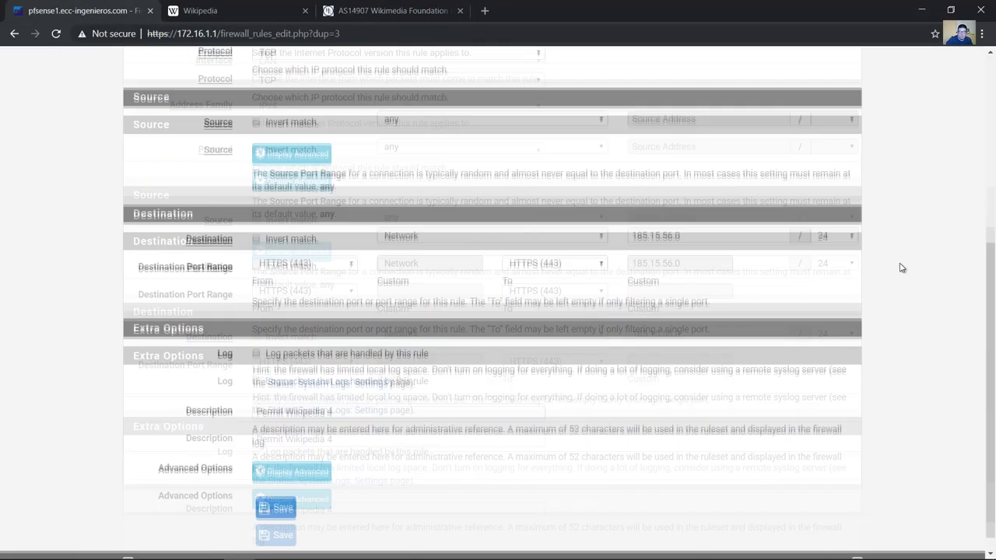
left_click_drag(777, 218, 576, 223)
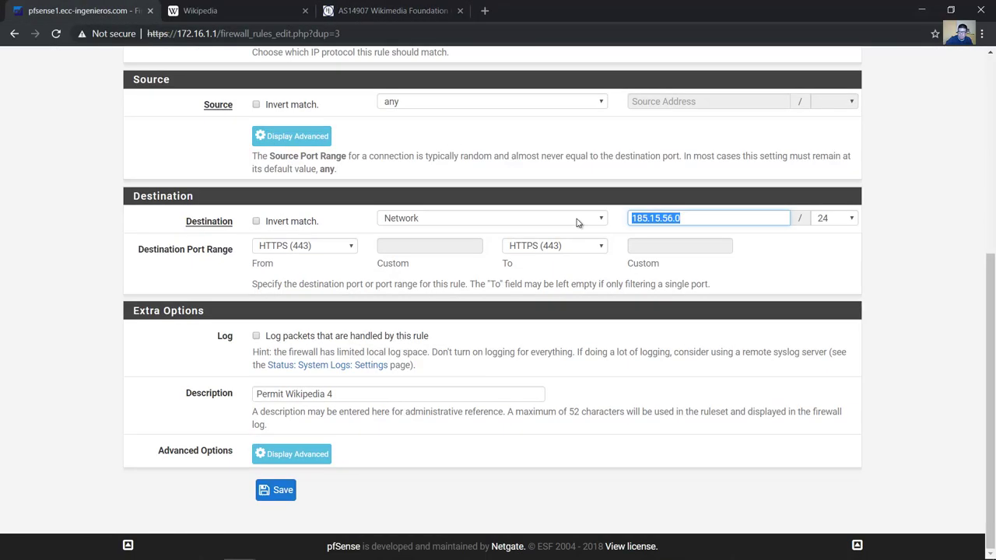
type("198.35.26.0")
left_click(834, 218)
left_click(829, 373)
double_click(329, 394)
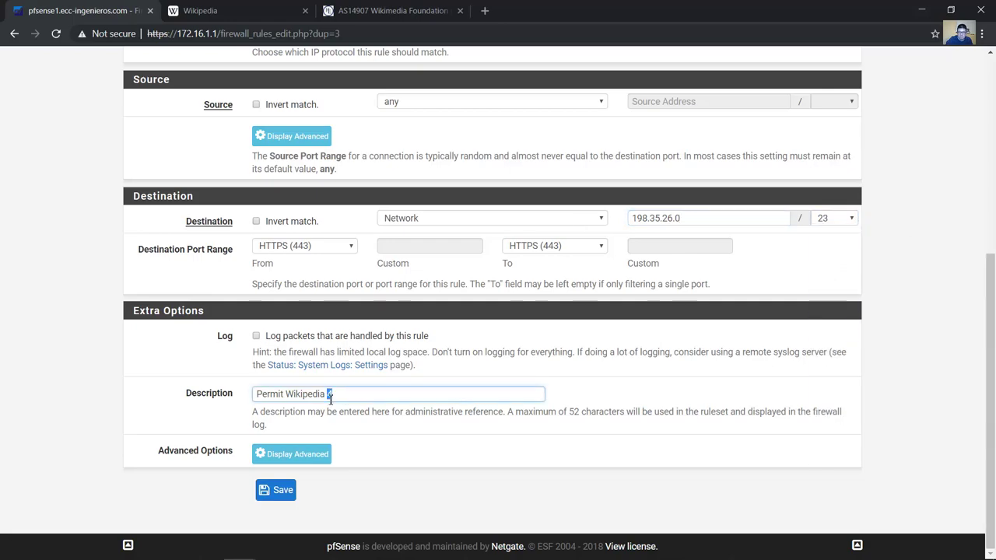
type("5")
left_click(282, 490)
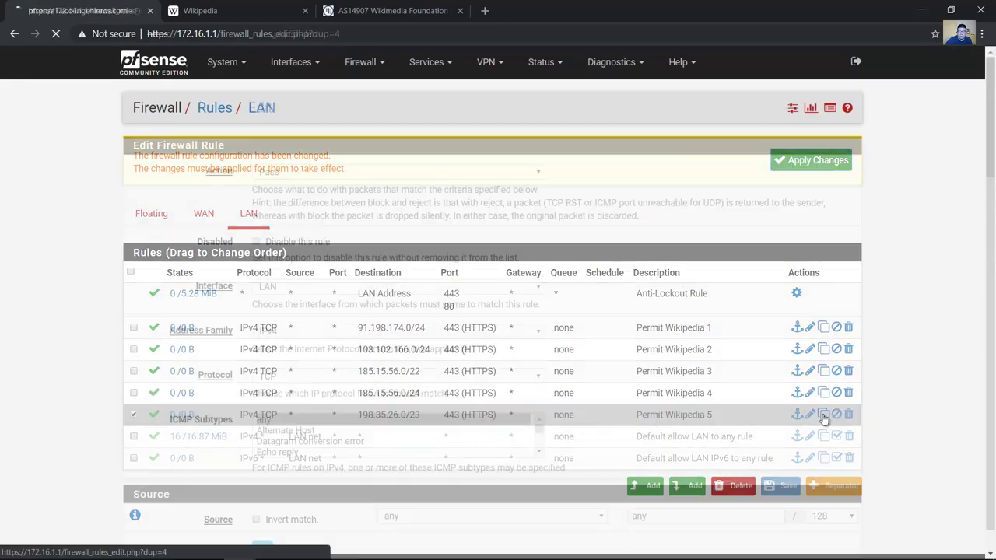
Step: Duplicate the Permit Wikipedia 5 rule and save the copy with destination network 208.80.152.0/22 and description "Permit Wikipedia 6"
left_click(822, 414)
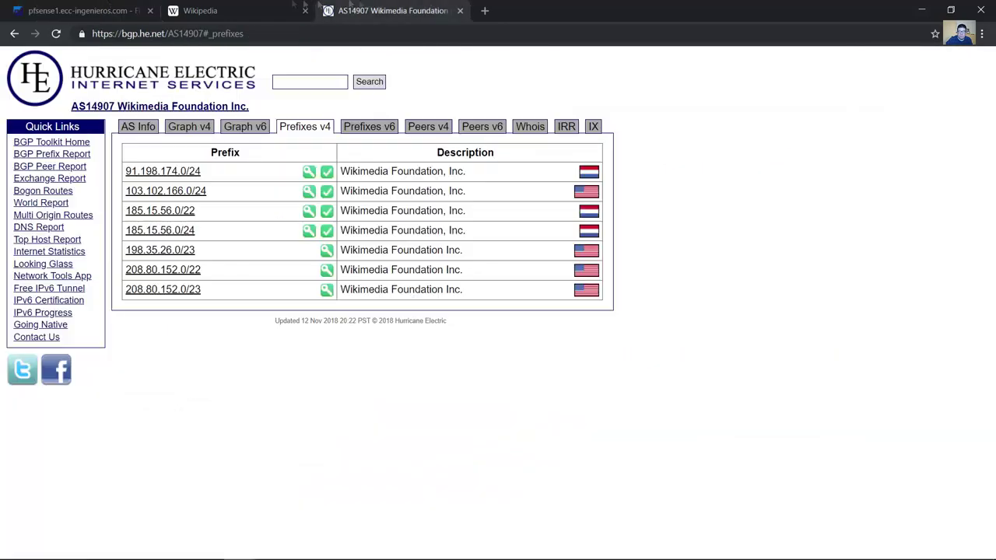
left_click(78, 10)
type("208.80")
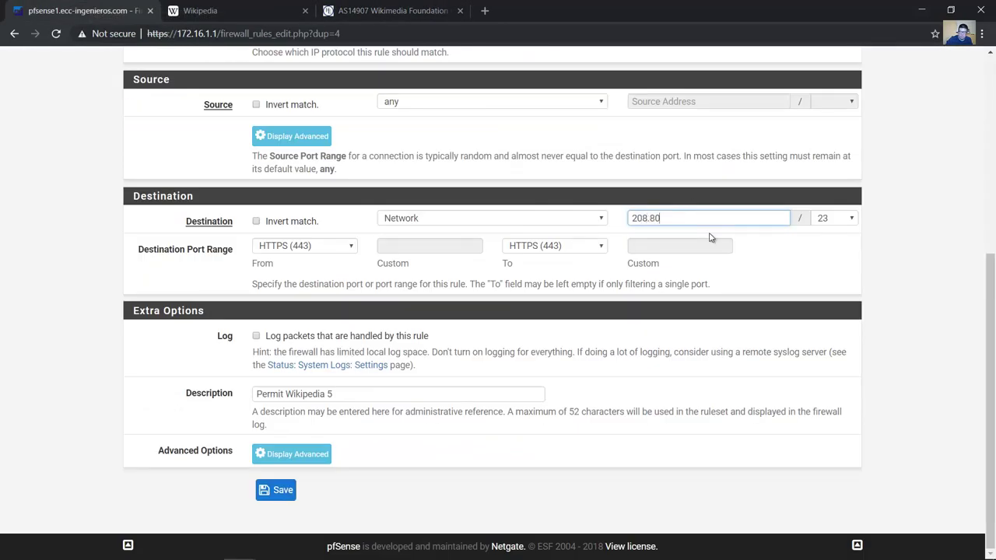
type(".152.0")
left_click(834, 218)
left_click(829, 374)
scroll(778, 373, "up", 1)
double_click(329, 473)
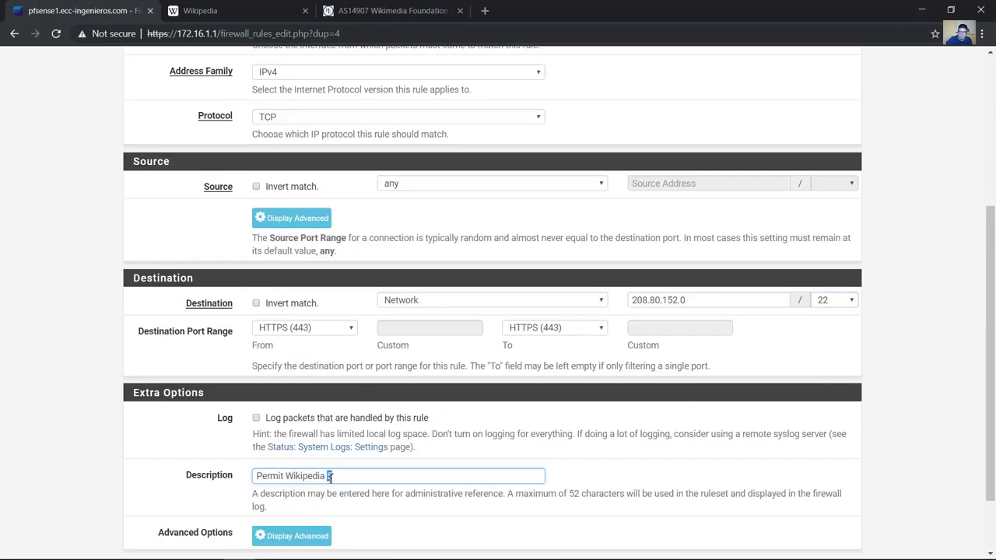
type("6")
scroll(322, 513, "down", 1)
left_click(275, 490)
Step: Duplicate the Permit Wikipedia 6 rule and save the copy with the destination mask set to 23 and description "Permit Wikipedia 7"
left_click(823, 428)
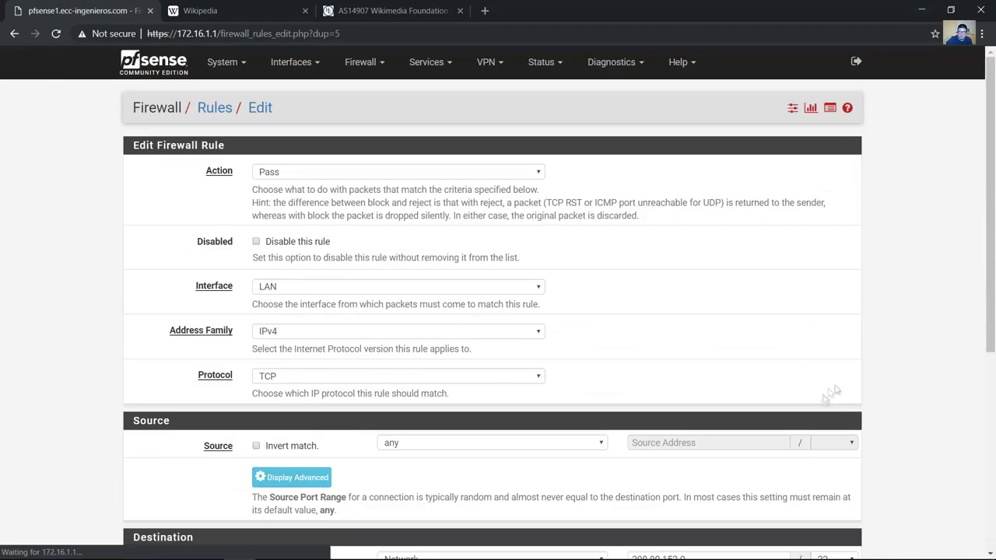
scroll(846, 310, "down", 3)
left_click(844, 302)
left_click(830, 323)
scroll(334, 436, "down", 1)
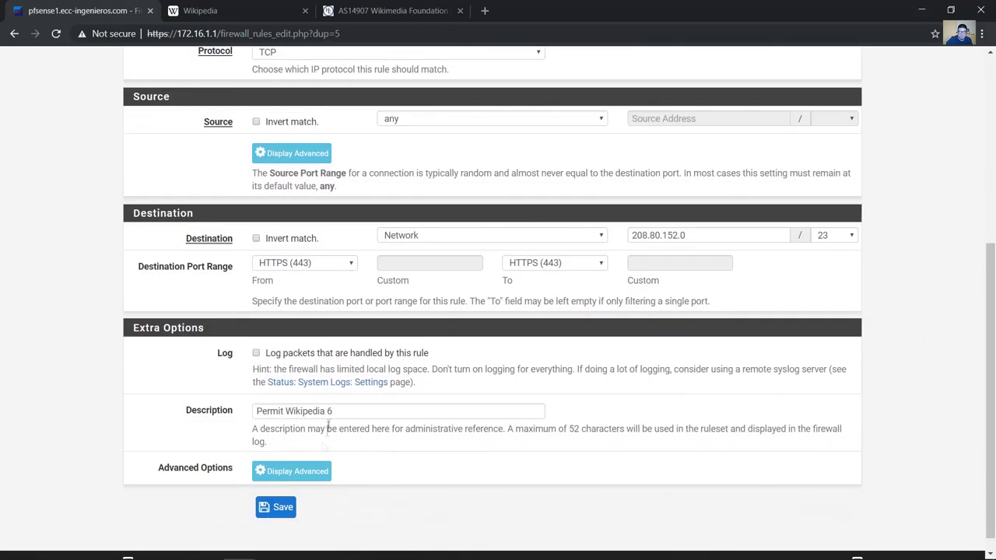
double_click(329, 411)
type("7")
left_click(275, 506)
scroll(992, 256, "down", 1)
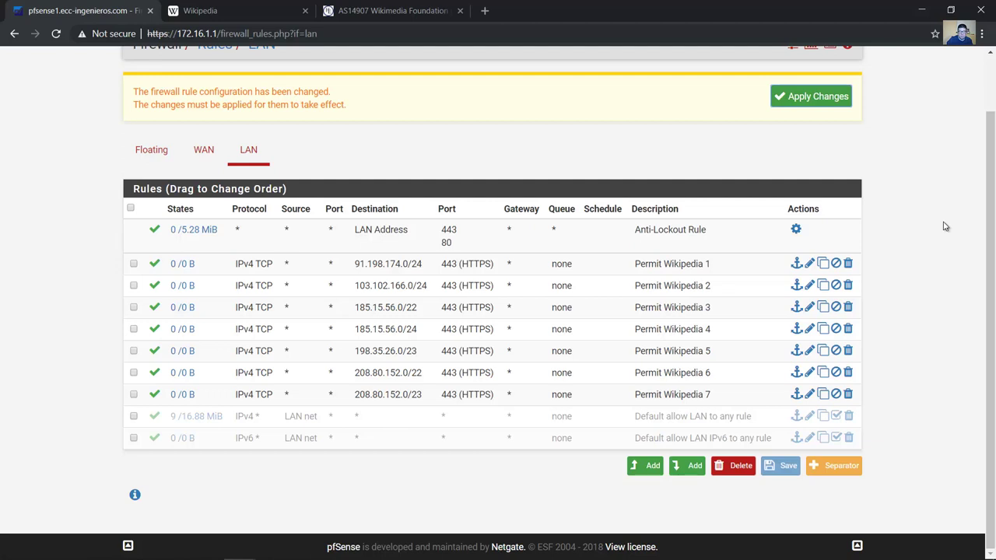
Step: Close the Wikipedia and Wikimedia prefix pages and open the pfSense dashboard at 172.16.1.1 alongside the rules page
left_click(305, 10)
left_click(305, 10)
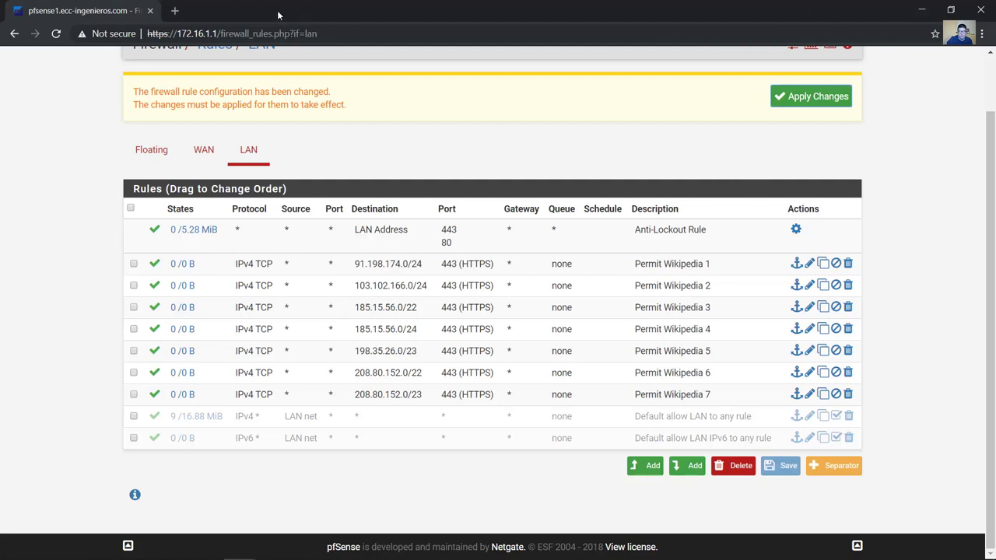
left_click(175, 11)
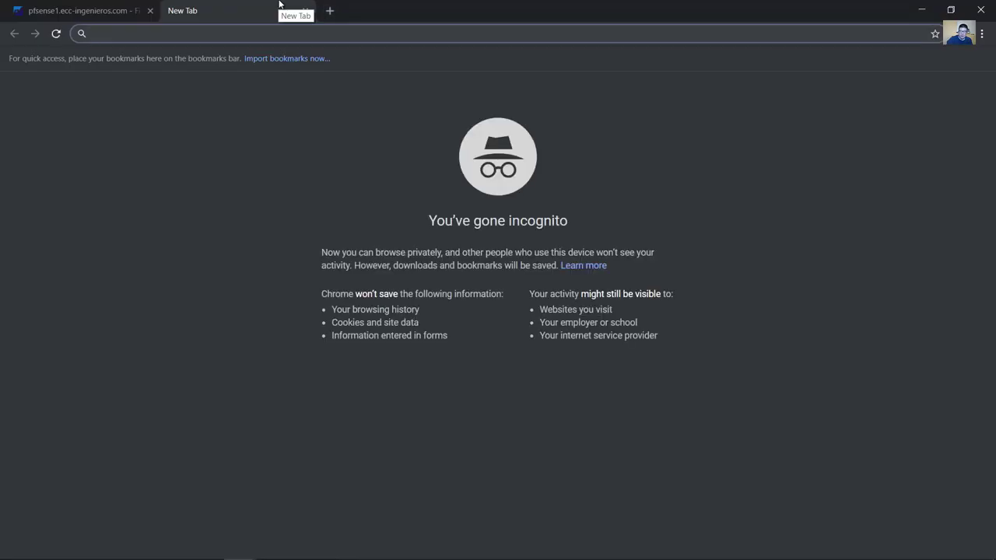
type("172.16.1.1")
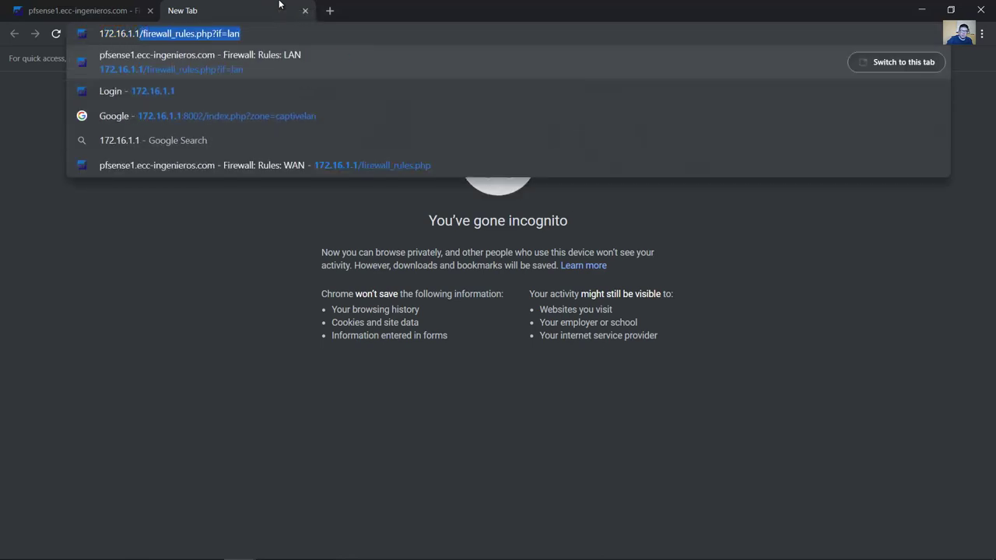
key("Delete")
key("Return")
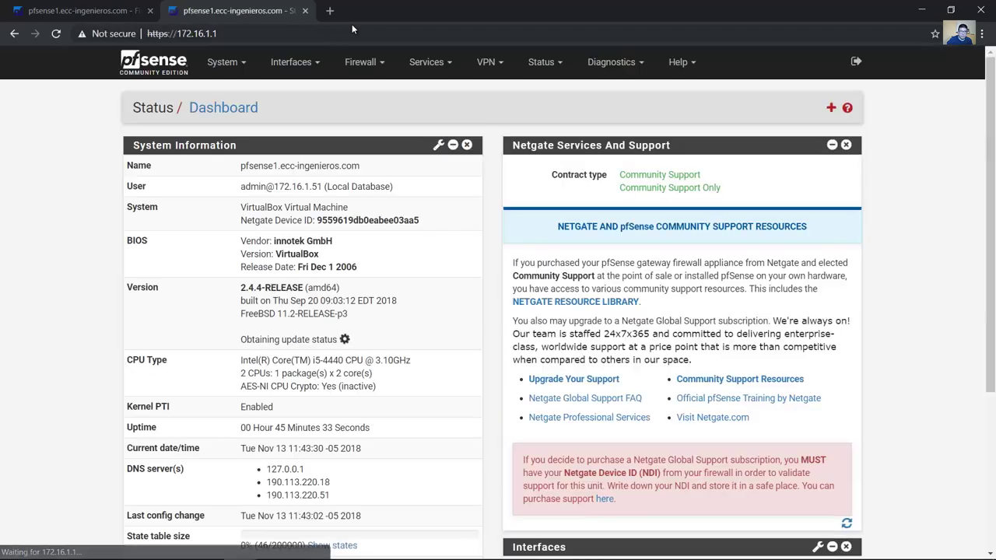
Step: Check the LAN interface's DHCP server settings, in particular whether the server is enabled
left_click(428, 63)
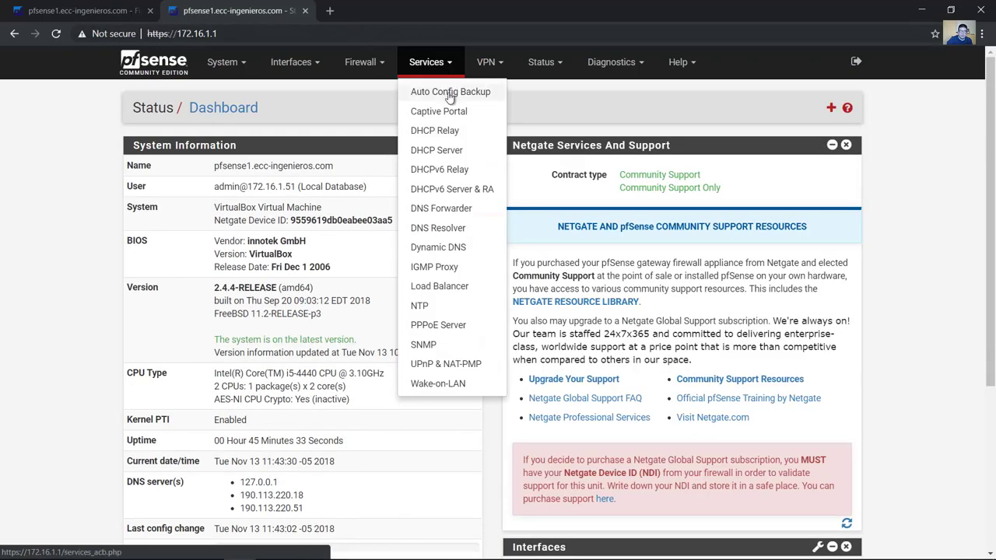
left_click(436, 151)
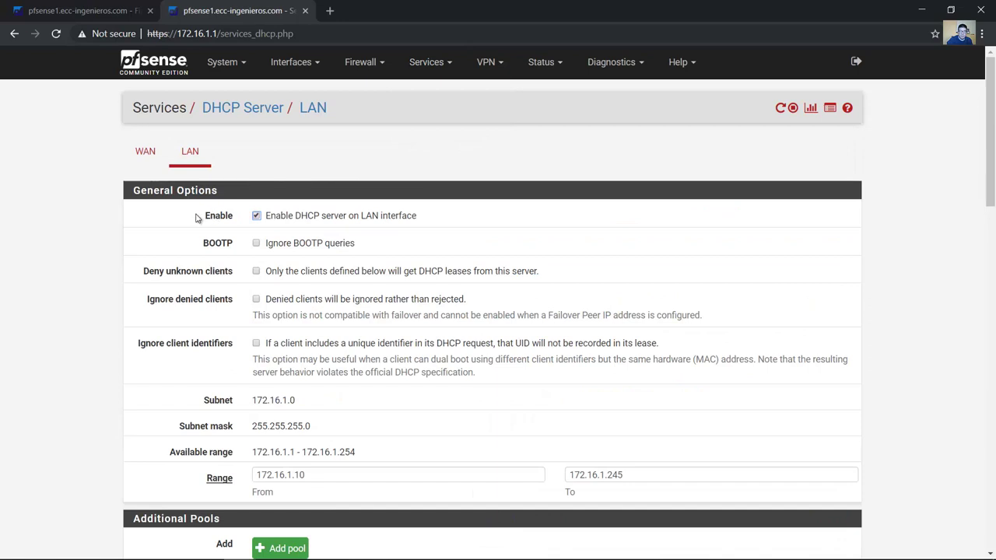
left_click_drag(198, 215, 242, 215)
Step: Return to the LAN firewall rules and add a new rule at the start of the list with the action Pass
left_click(116, 10)
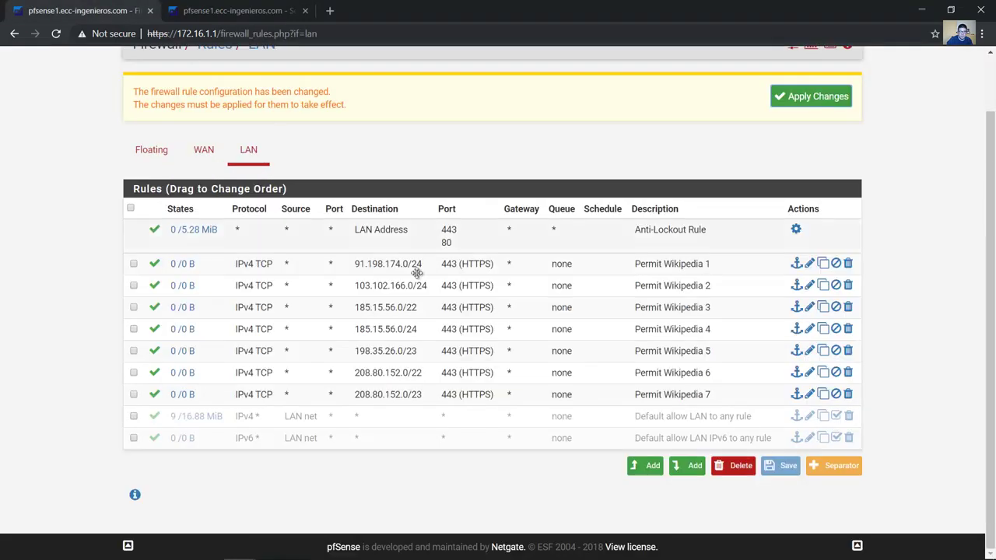
left_click(652, 467)
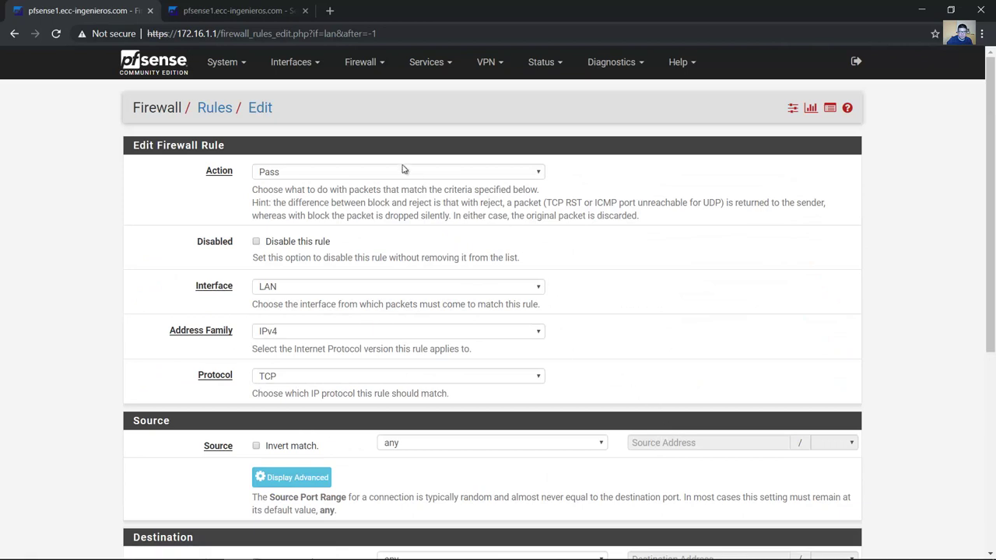
left_click(396, 174)
left_click(395, 184)
Step: Set the new rule's interface to LAN, its address family to IPv4 and its protocol to UDP
scroll(692, 284, "down", 2)
left_click(529, 163)
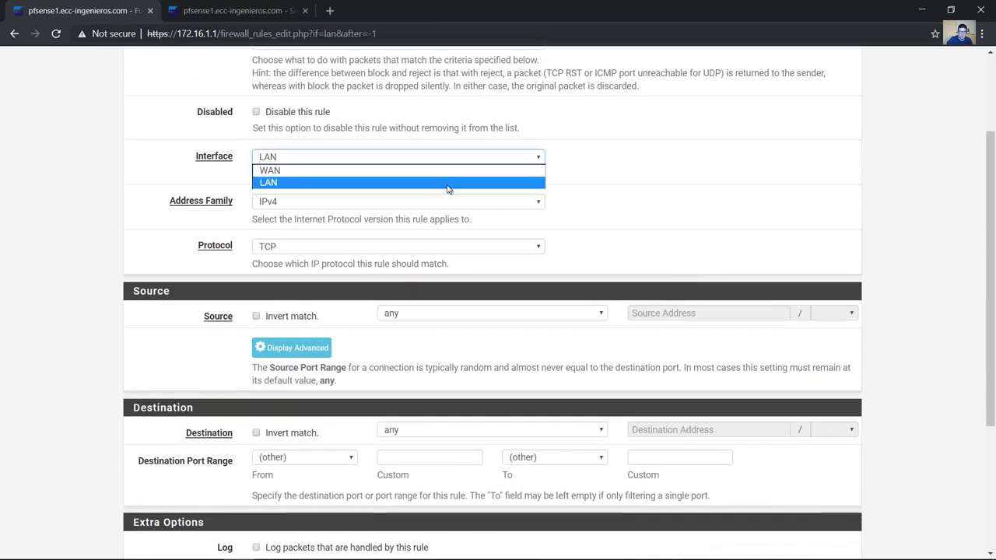
left_click(451, 185)
left_click(456, 206)
left_click(412, 216)
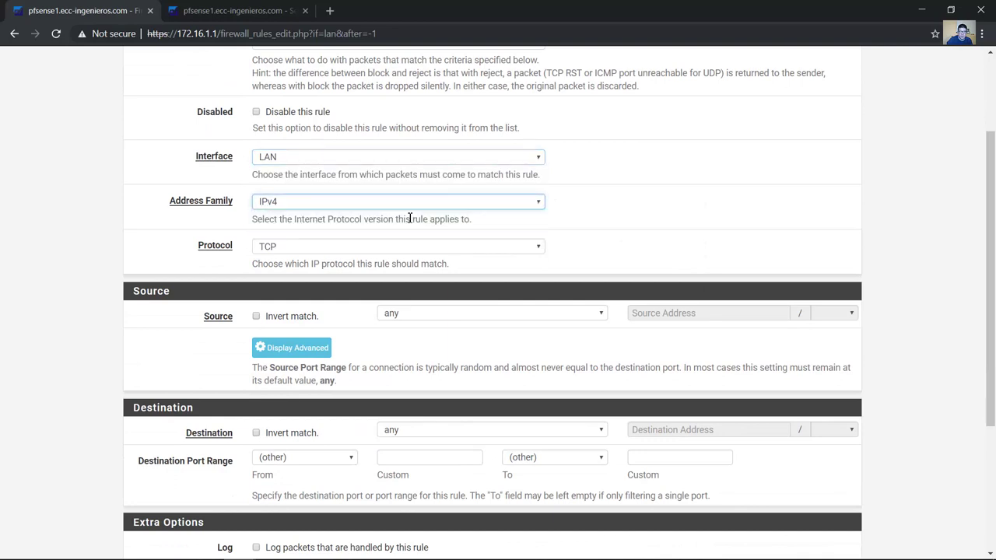
left_click(537, 249)
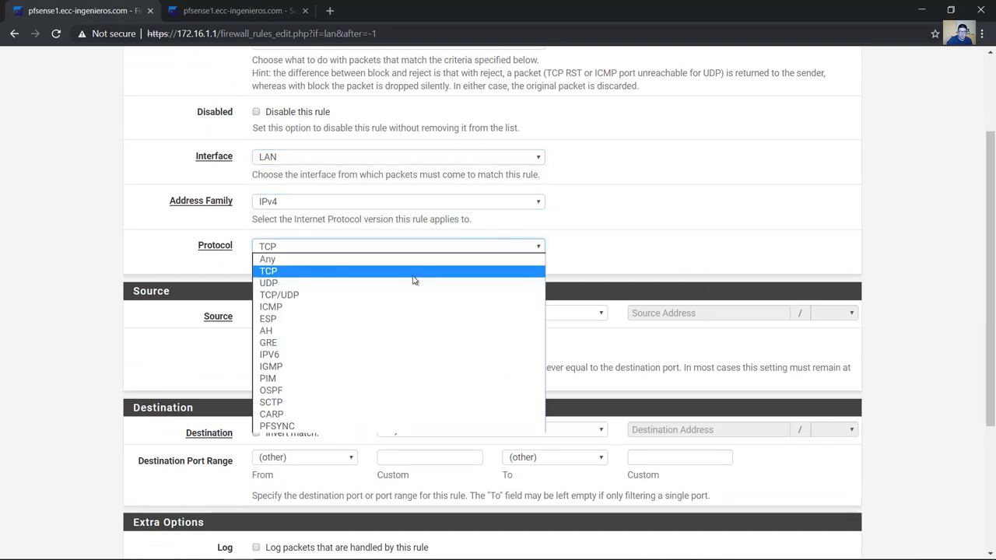
left_click(278, 285)
Step: Choose any as the new rule's source
scroll(658, 241, "down", 1)
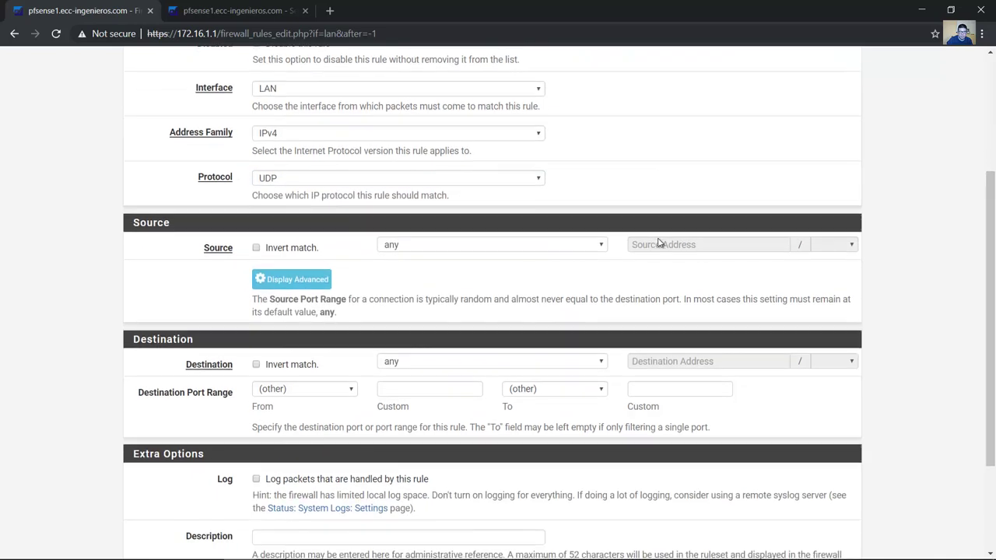
scroll(658, 243, "down", 1)
left_click(410, 190)
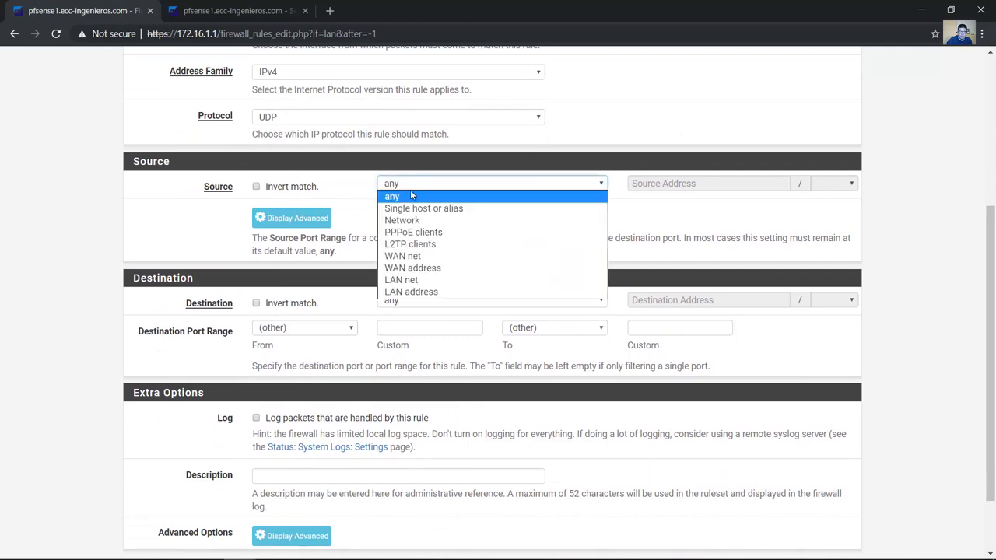
left_click(413, 198)
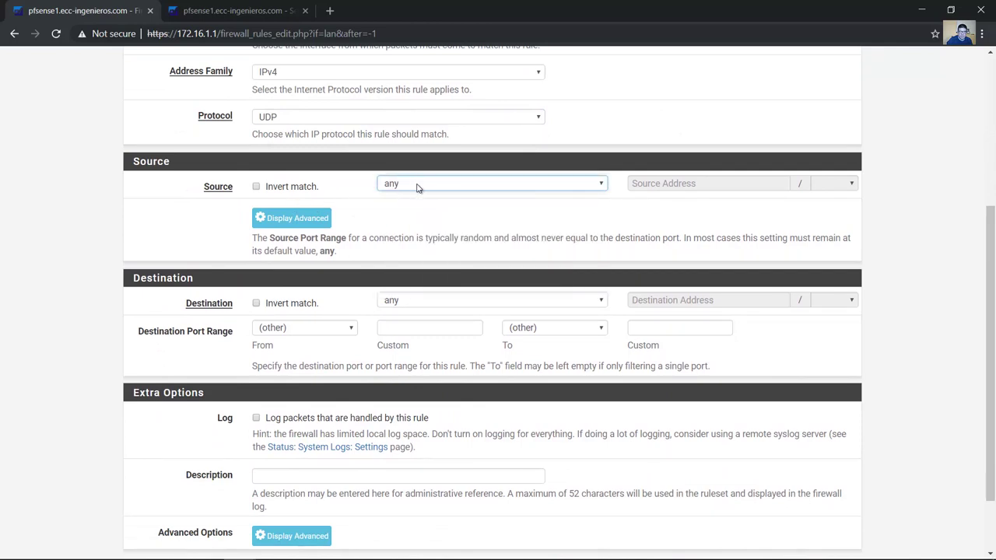
left_click(413, 188)
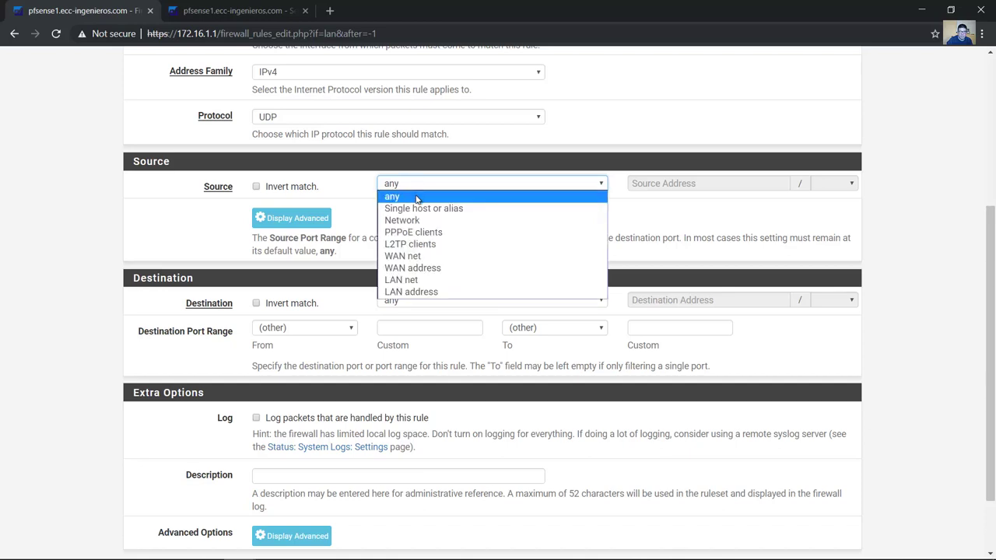
left_click(416, 195)
left_click(420, 189)
left_click(420, 200)
left_click_drag(992, 246, 993, 272)
scroll(845, 223, "up", 1)
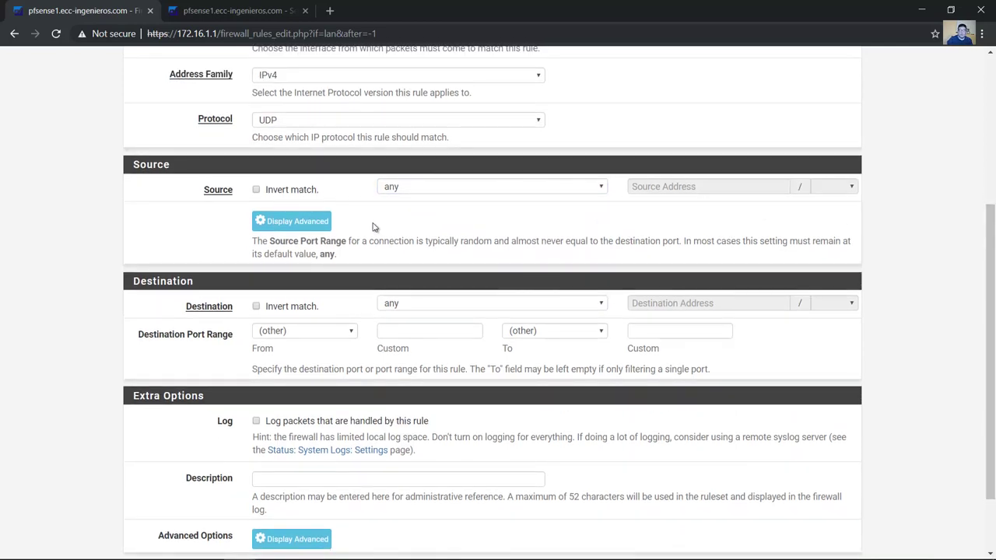
Step: Show the advanced source options and set the source port range from 68 to 68
left_click(328, 224)
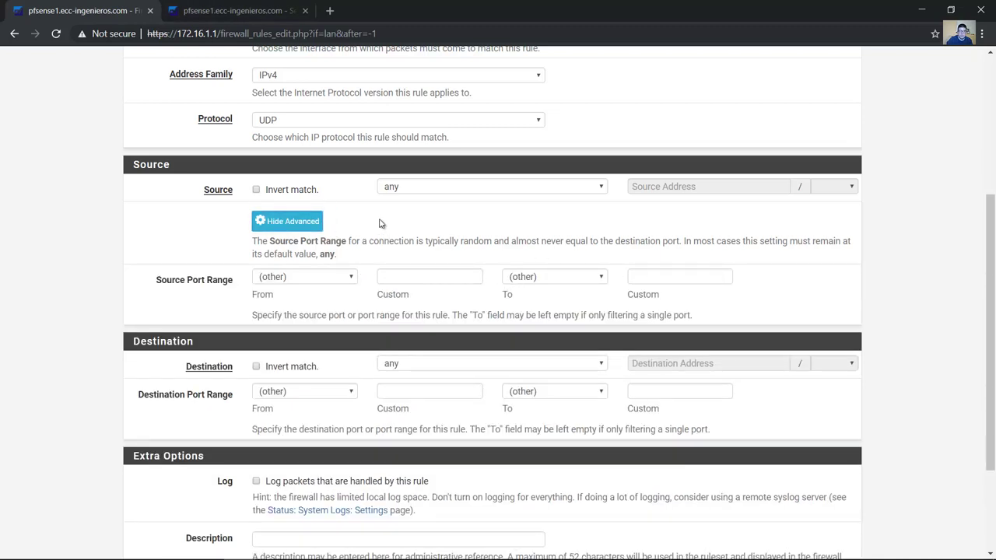
left_click(440, 277)
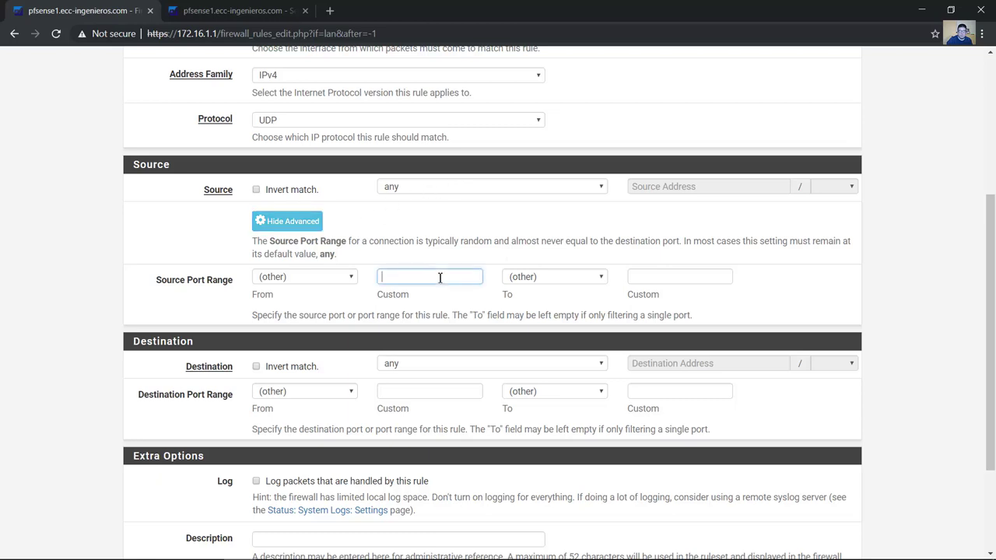
left_click(658, 278)
type("68")
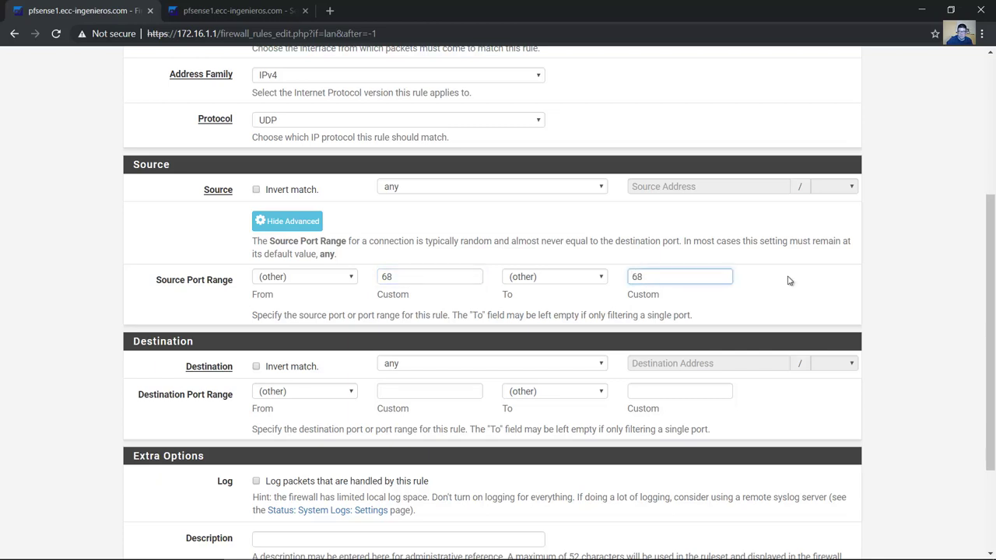
left_click(788, 280)
Step: Set the new rule's destination to LAN address
scroll(992, 264, "down", 1)
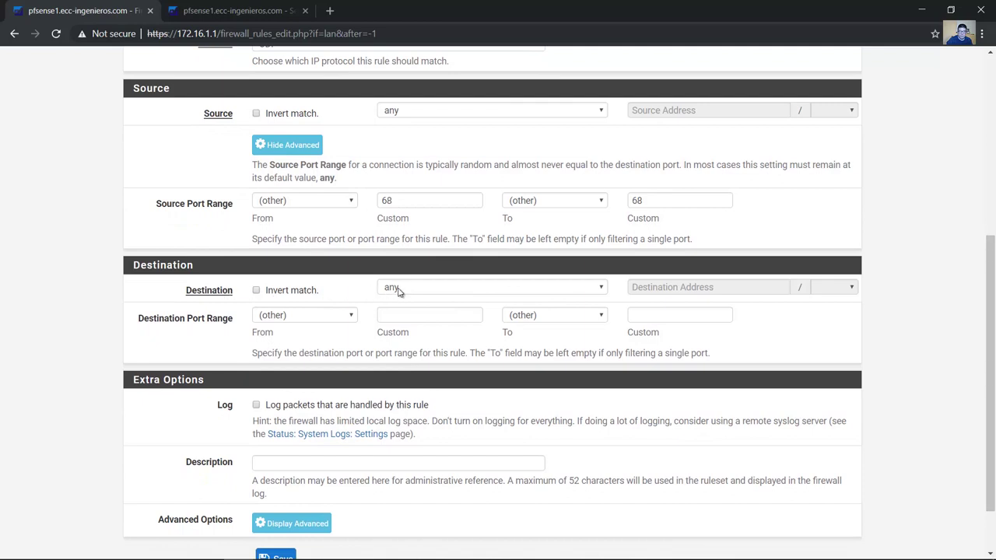
left_click(218, 33)
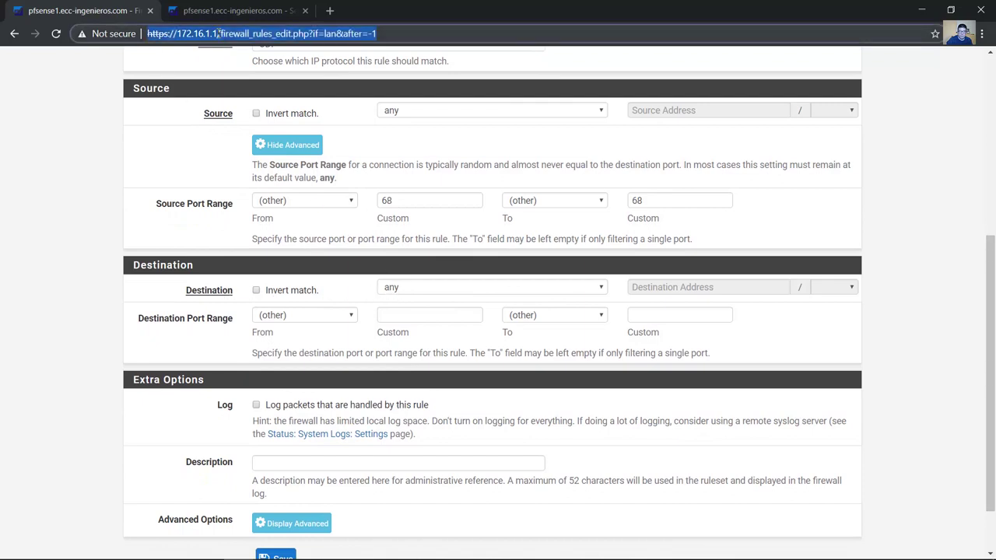
left_click_drag(218, 33, 178, 34)
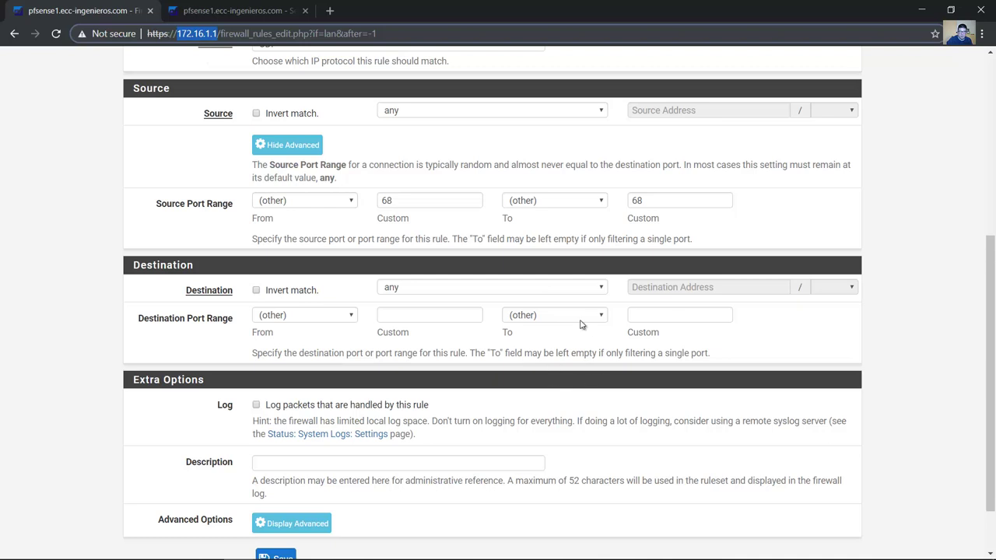
left_click(586, 291)
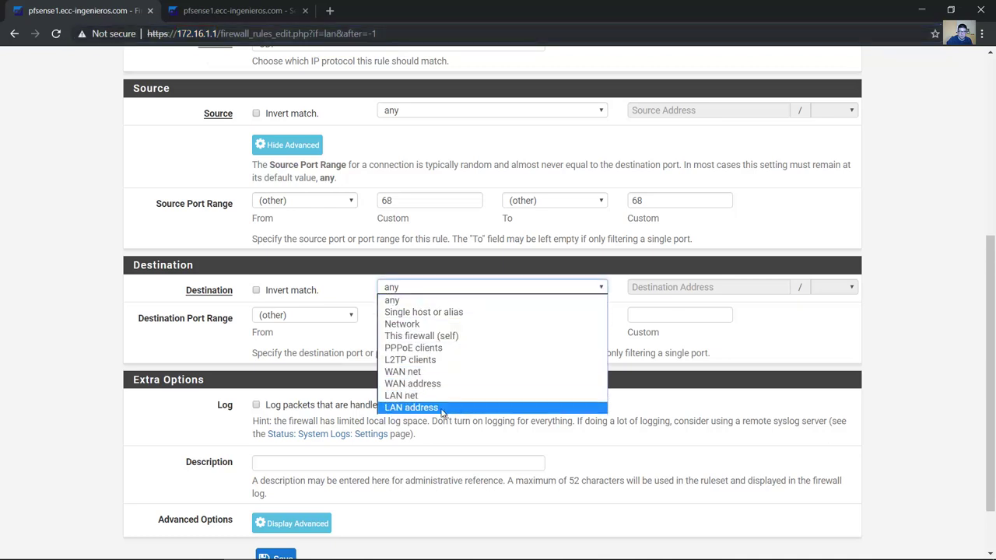
left_click(413, 408)
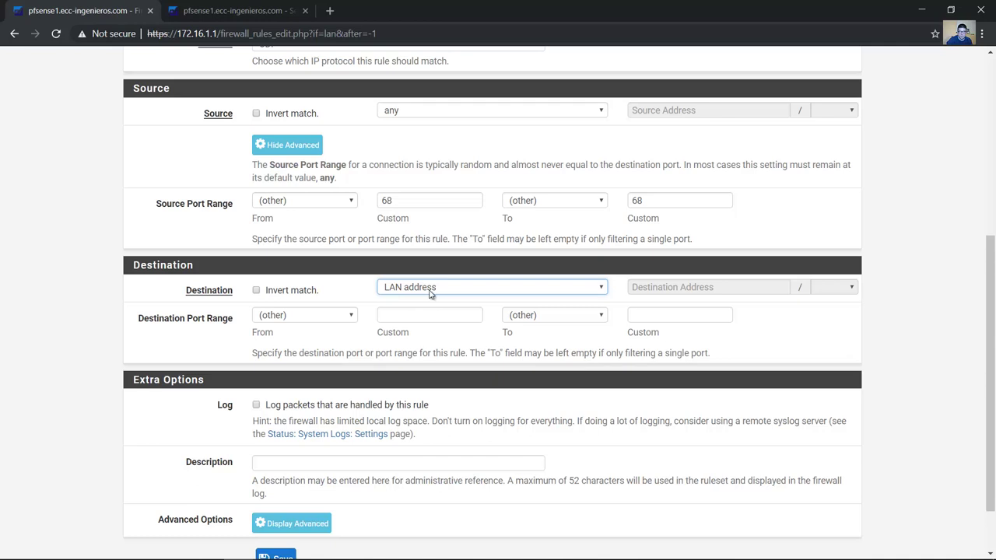
Step: Set the new rule's destination to the single host 172.16.1.1
left_click(471, 289)
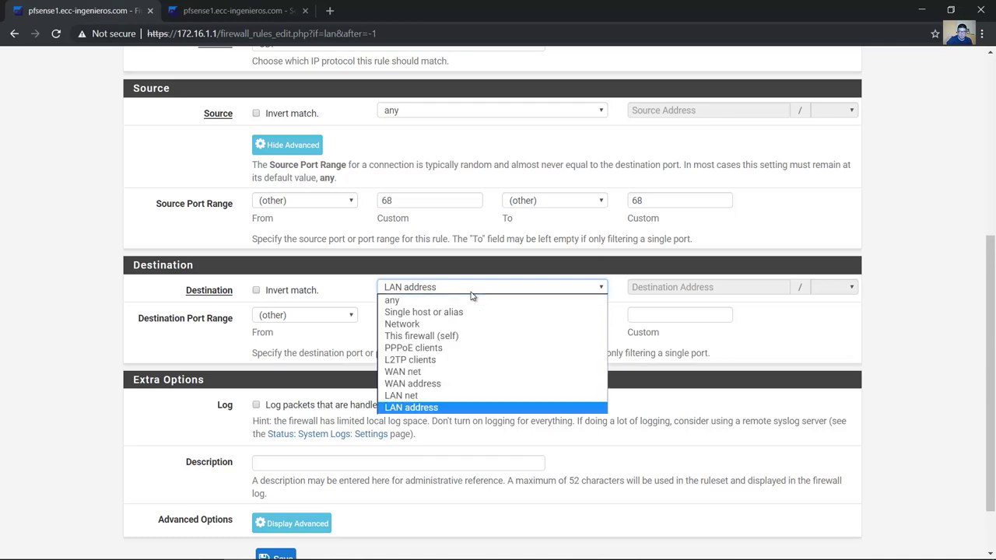
left_click(407, 313)
left_click(643, 287)
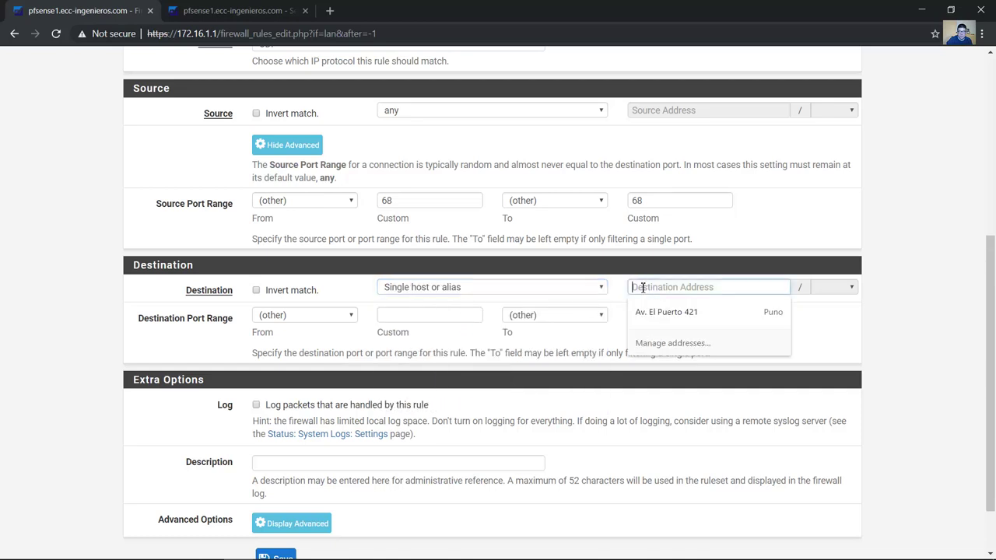
type("172.16.1.1")
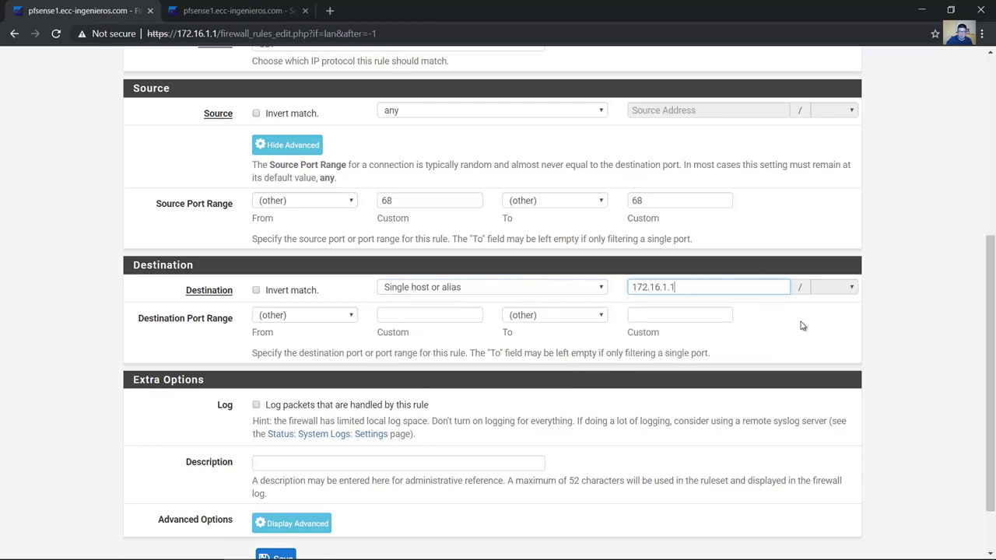
left_click_drag(708, 288, 617, 294)
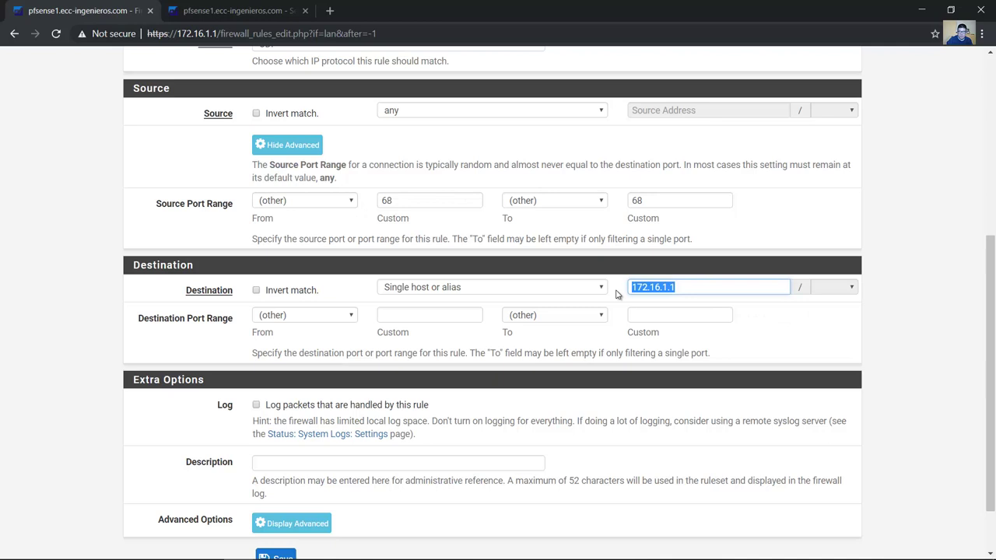
left_click(770, 316)
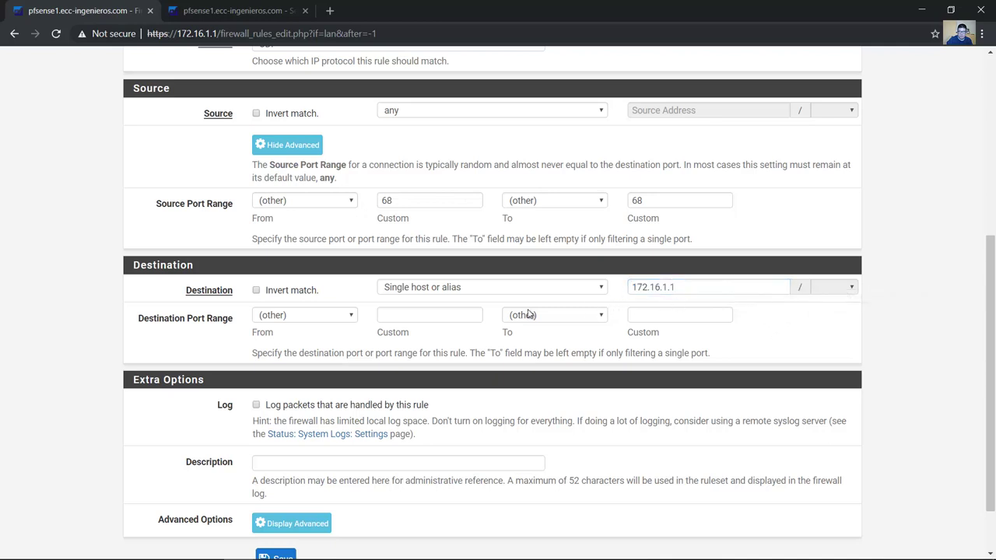
Step: Set the new rule's destination port range from 67 to 67
left_click(430, 318)
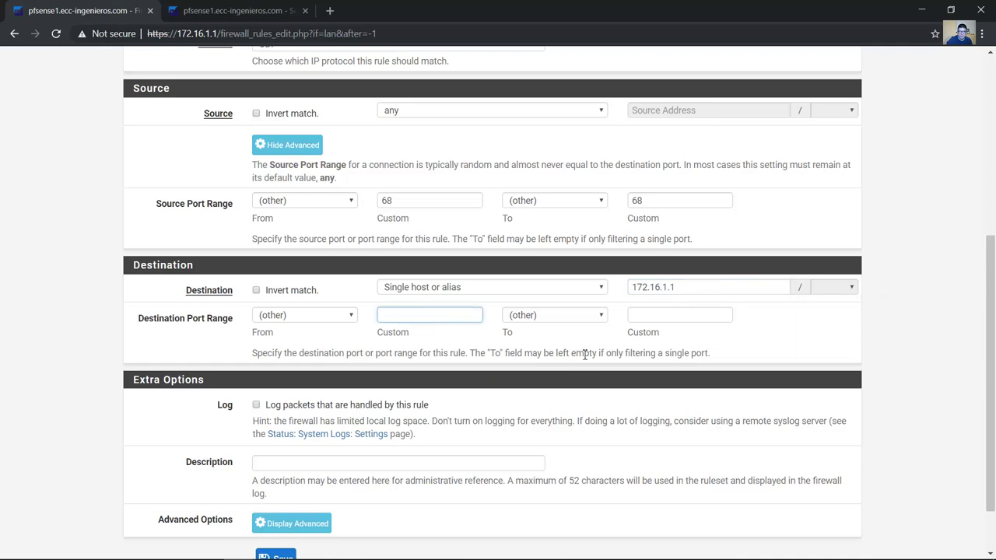
left_click(708, 316)
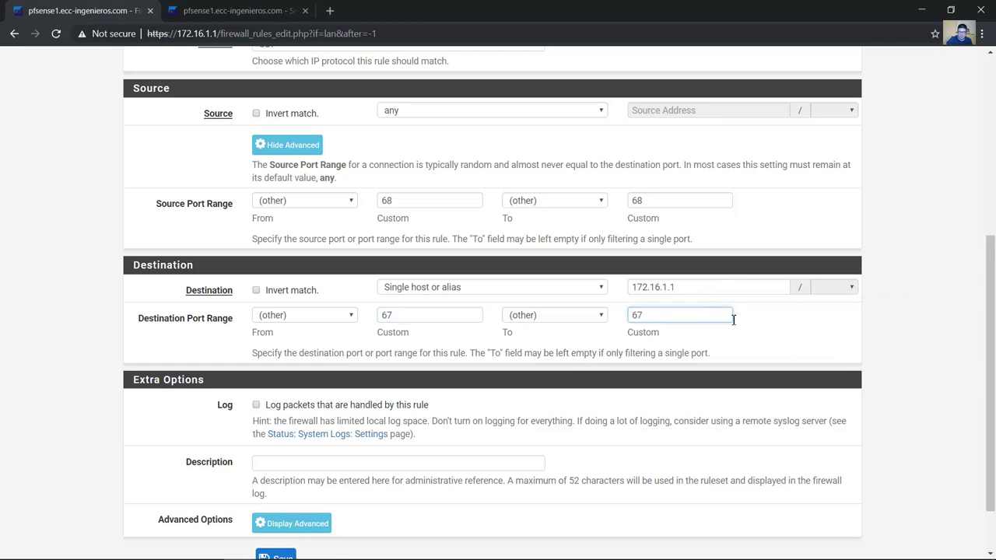
left_click(798, 322)
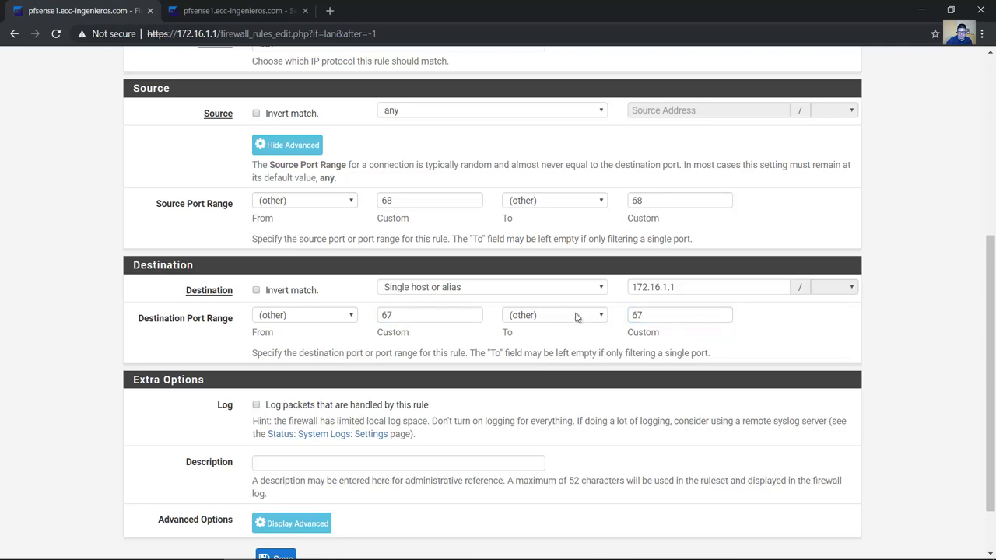
left_click(471, 321)
left_click_drag(440, 316, 362, 312)
left_click(643, 319)
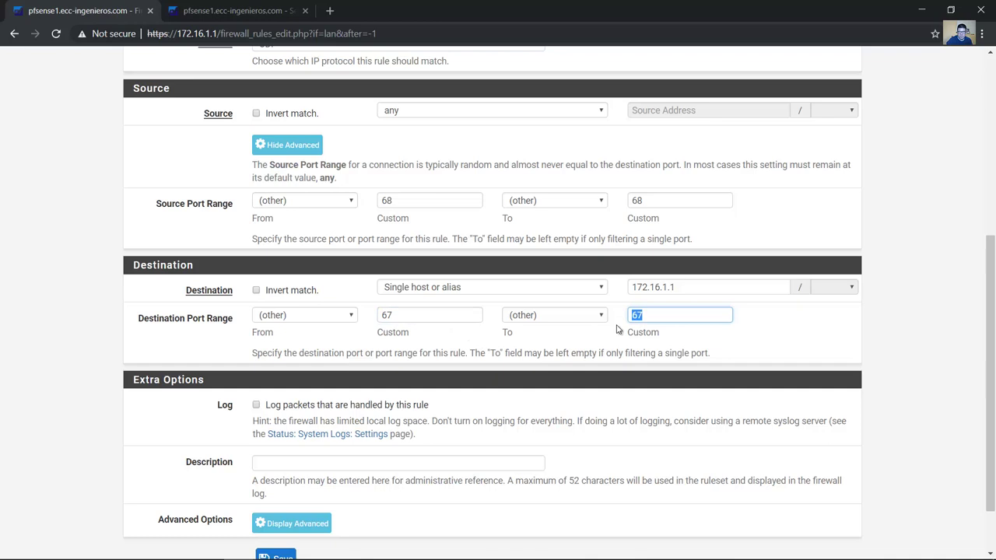
left_click(552, 336)
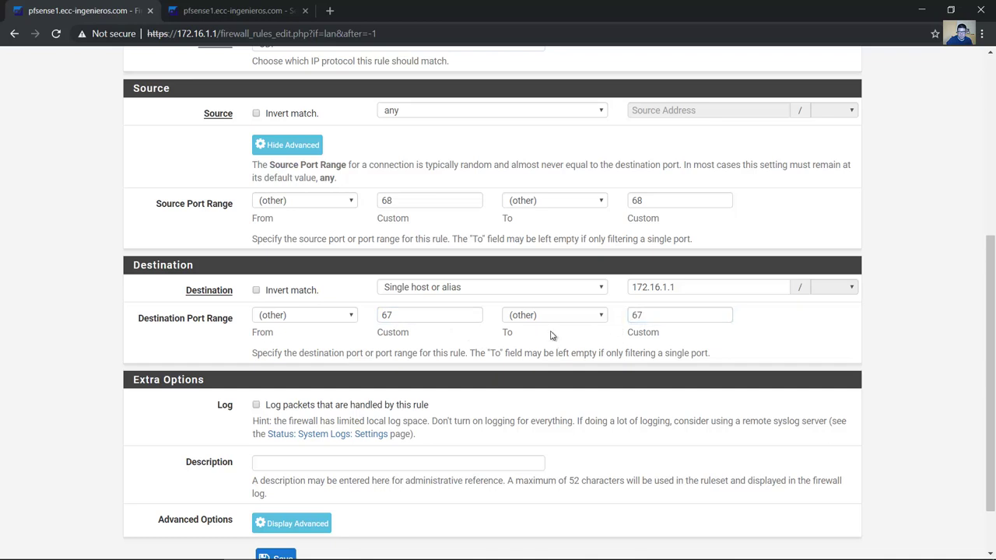
Step: Describe the rule as "Permit DHCP Server on LAN" and save it
left_click(336, 468)
type("PermiteDHCP")
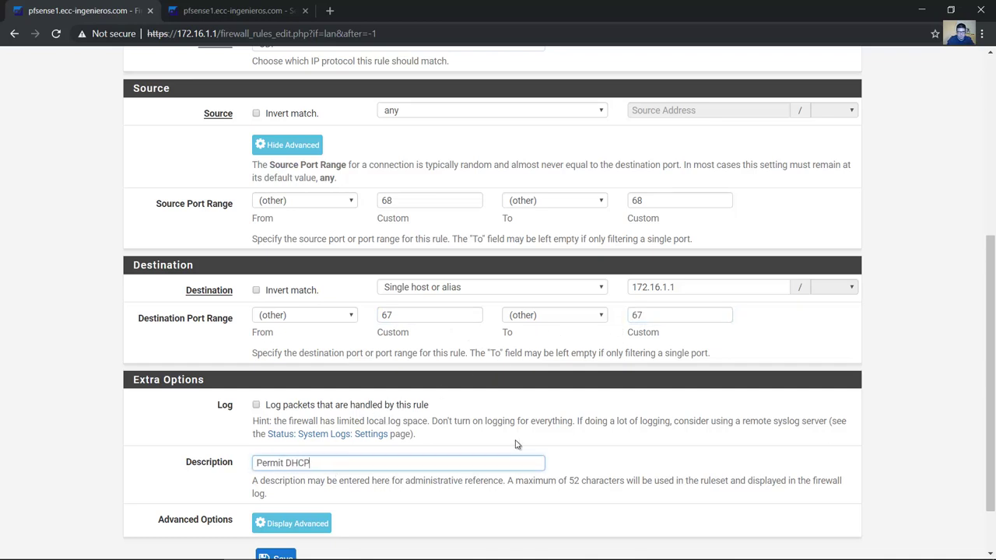
type(" Server on LAN")
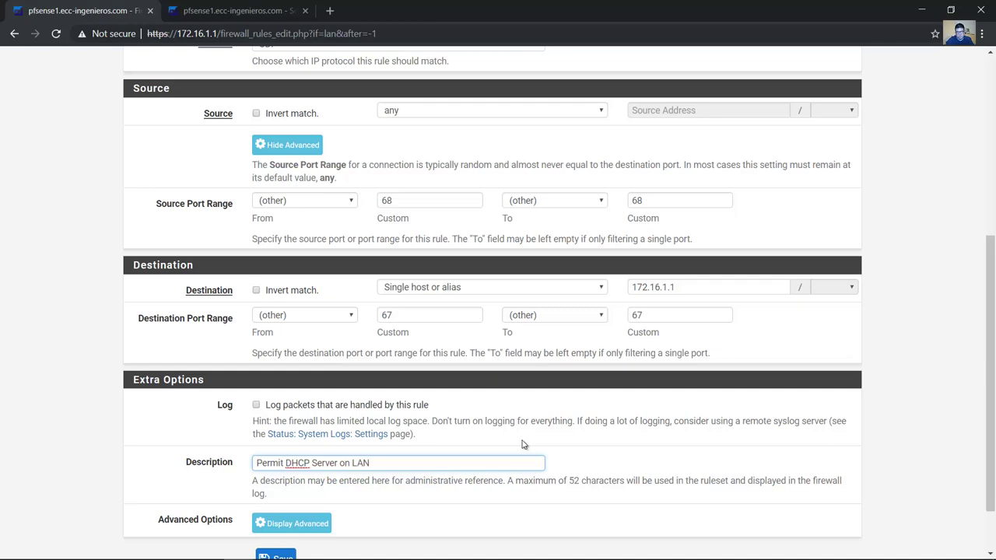
left_click(890, 452)
scroll(506, 508, "down", 1)
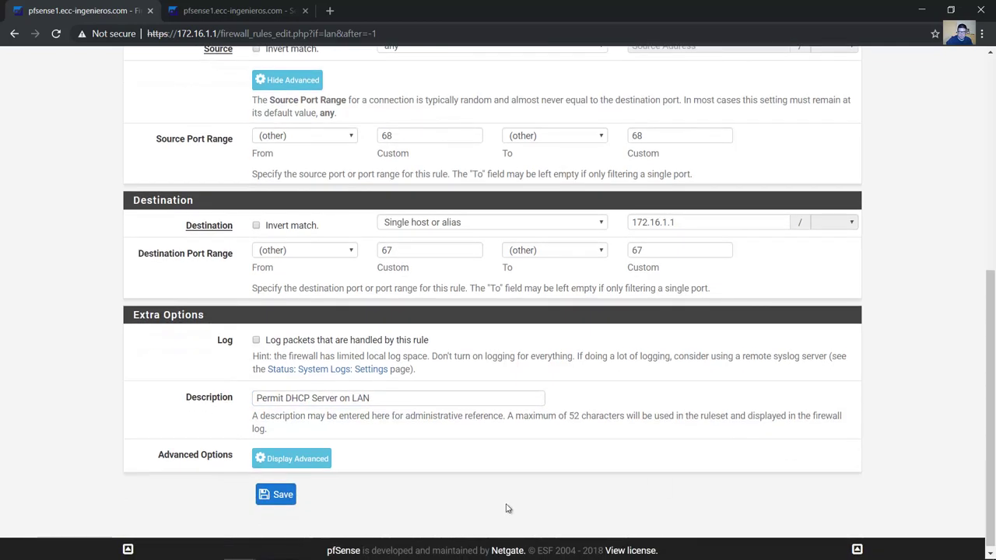
left_click(282, 498)
scroll(699, 351, "down", 1)
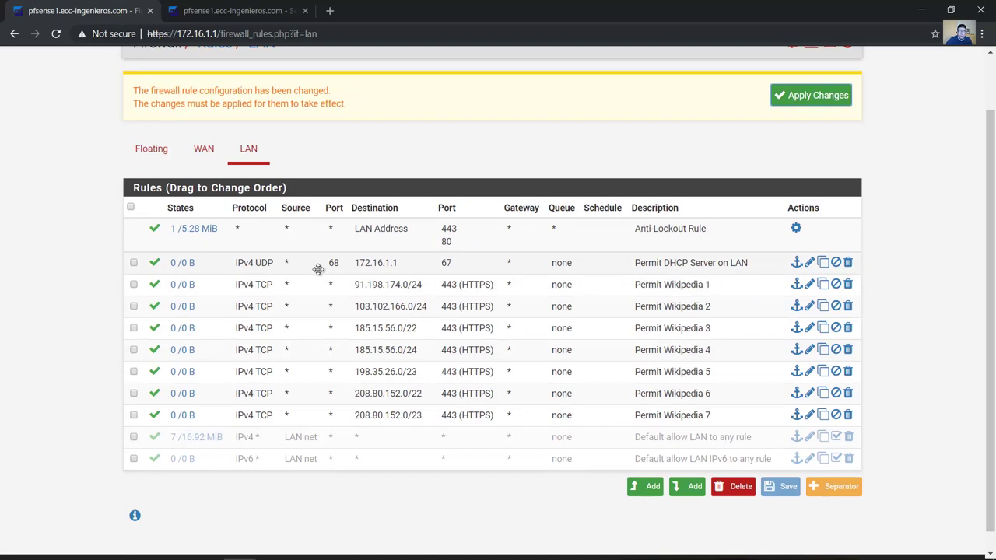
Step: Open the DNS Resolver general settings in the second pfSense page to check whether the resolver is enabled
left_click(273, 10)
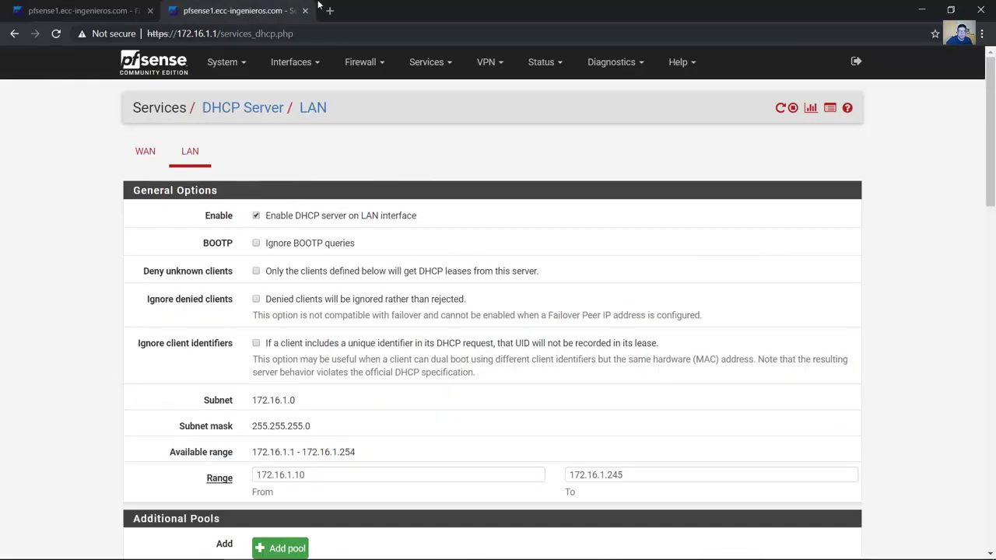
left_click(456, 64)
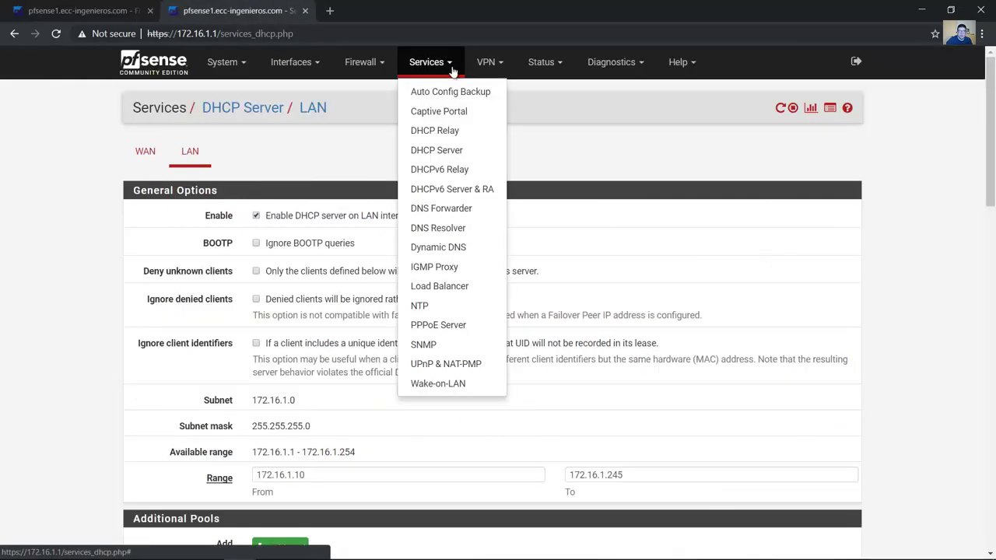
left_click(438, 228)
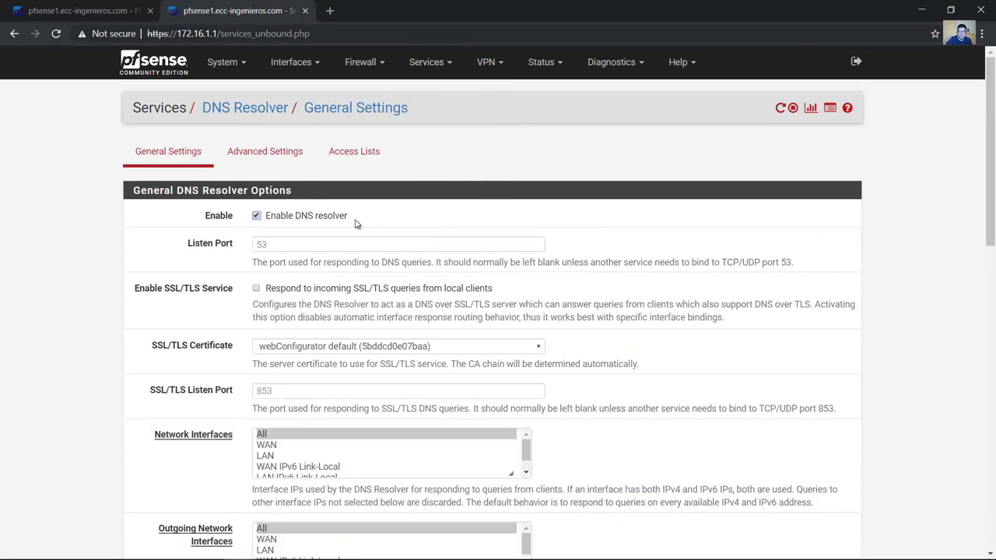
Step: Examine the DNS Resolver's enable option and listen port in its general settings
scroll(306, 228, "down", 2)
scroll(306, 227, "down", 1)
scroll(304, 226, "up", 2)
left_click(257, 245)
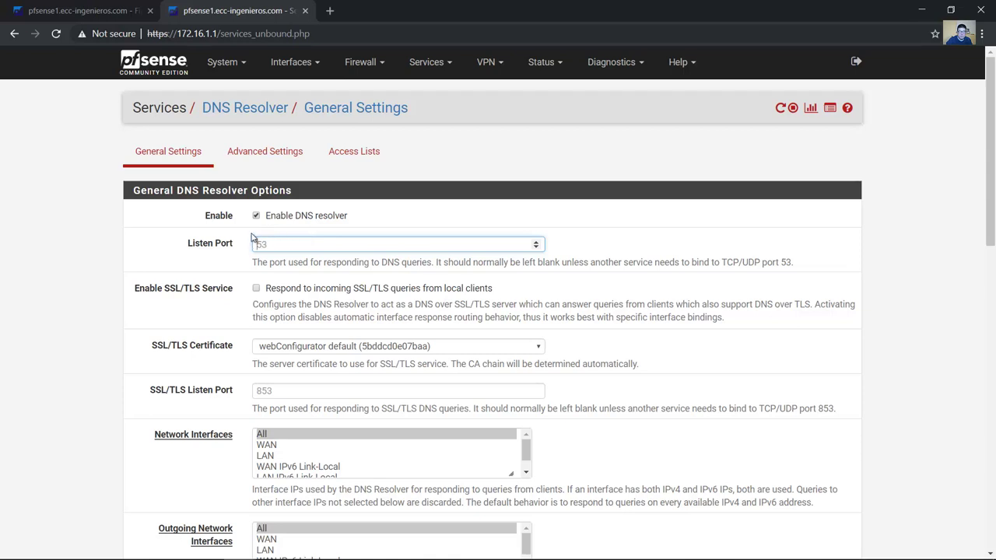
double_click(206, 218)
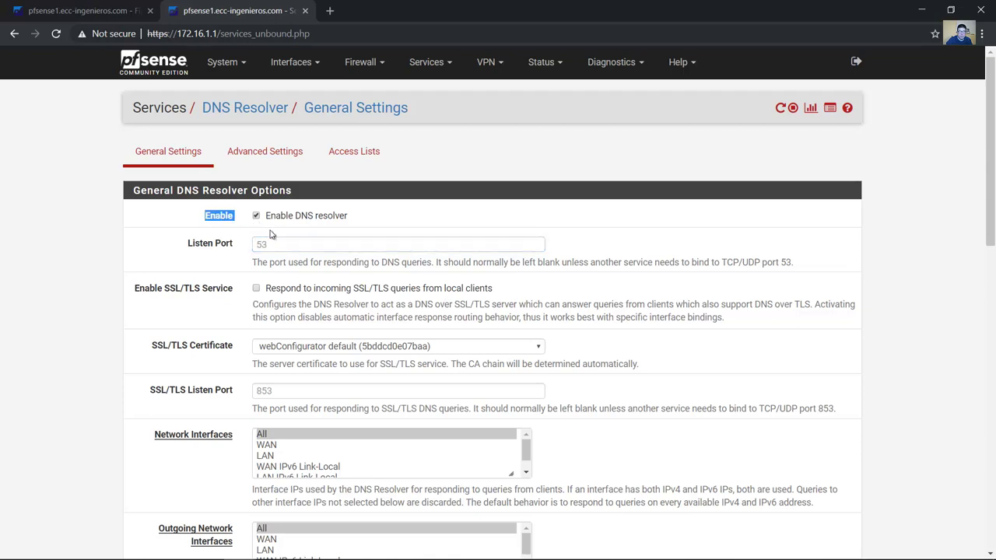
left_click(288, 242)
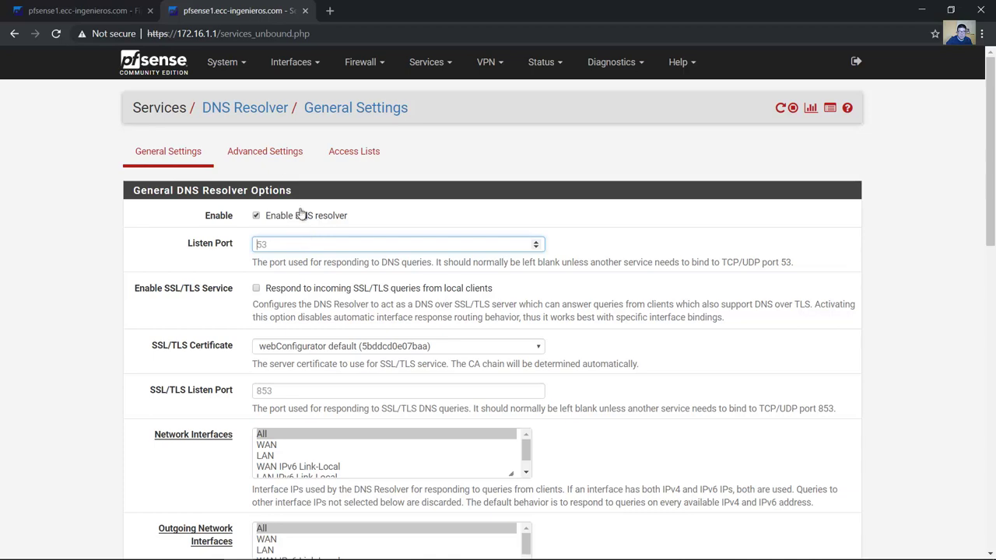
Step: Return to the LAN firewall rules and add a rule at the beginning of the list with action Pass on interface LAN
left_click(85, 10)
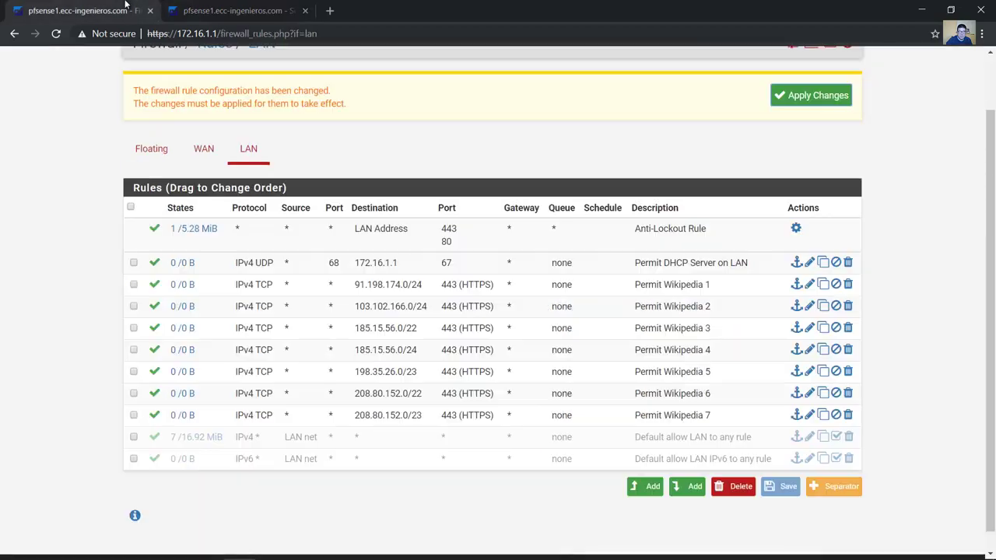
left_click(647, 487)
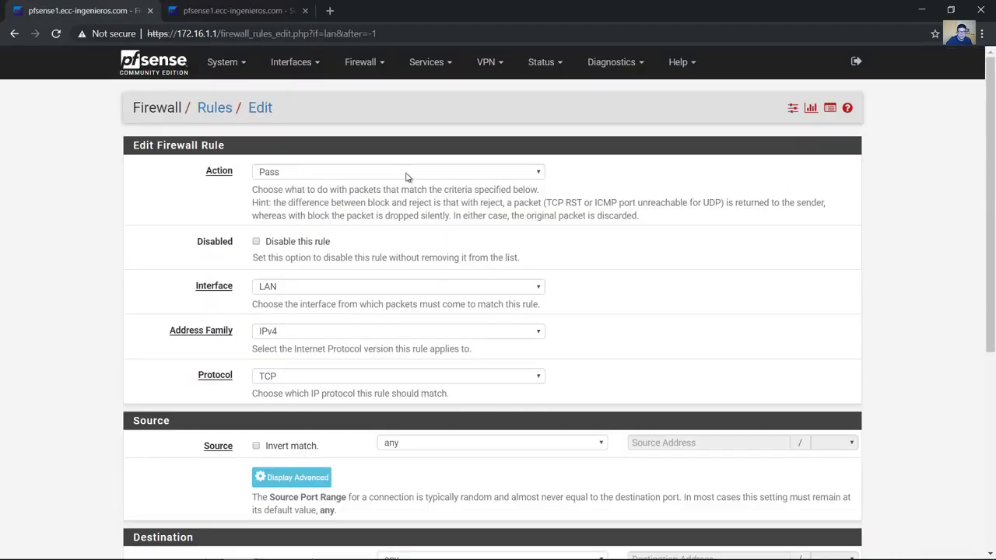
left_click(405, 173)
left_click(387, 188)
left_click(420, 286)
left_click(410, 312)
Step: Set the new rule's address family to IPv4 and its protocol to TCP/UDP
scroll(614, 282, "down", 3)
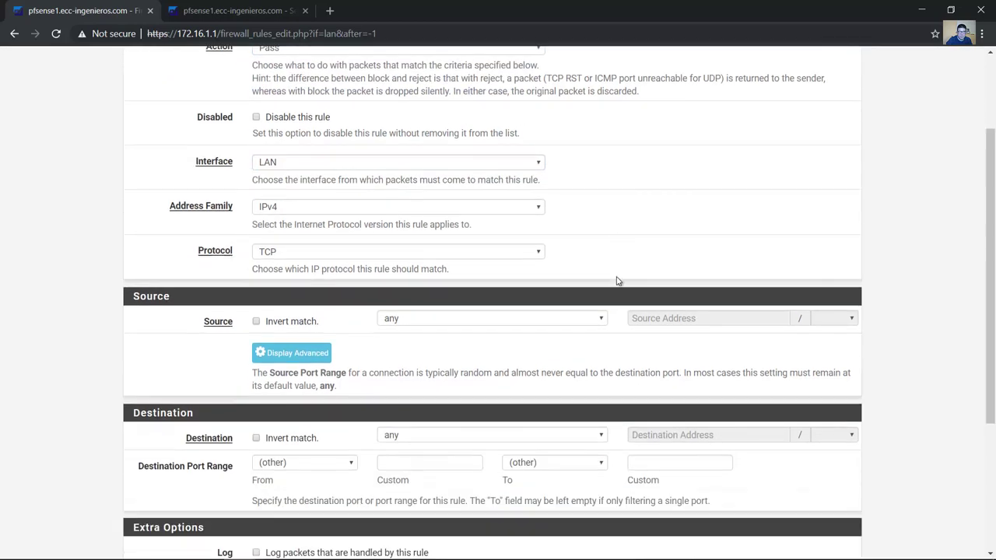
left_click(479, 204)
left_click(446, 218)
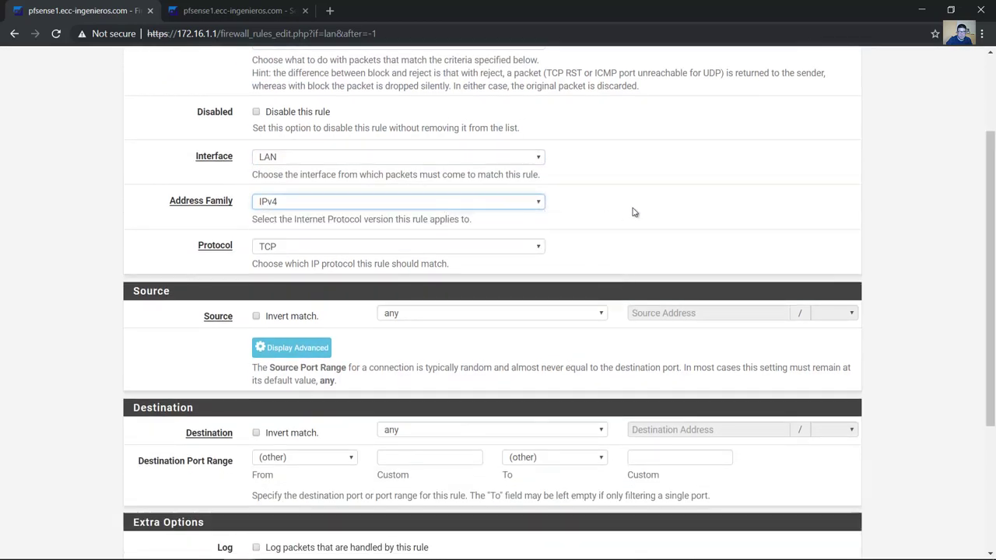
left_click(536, 249)
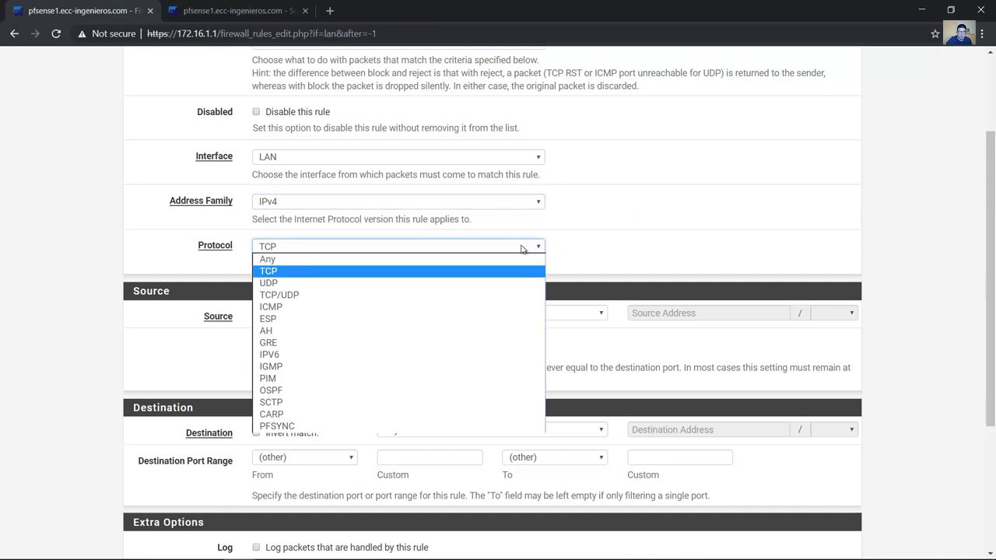
left_click(292, 295)
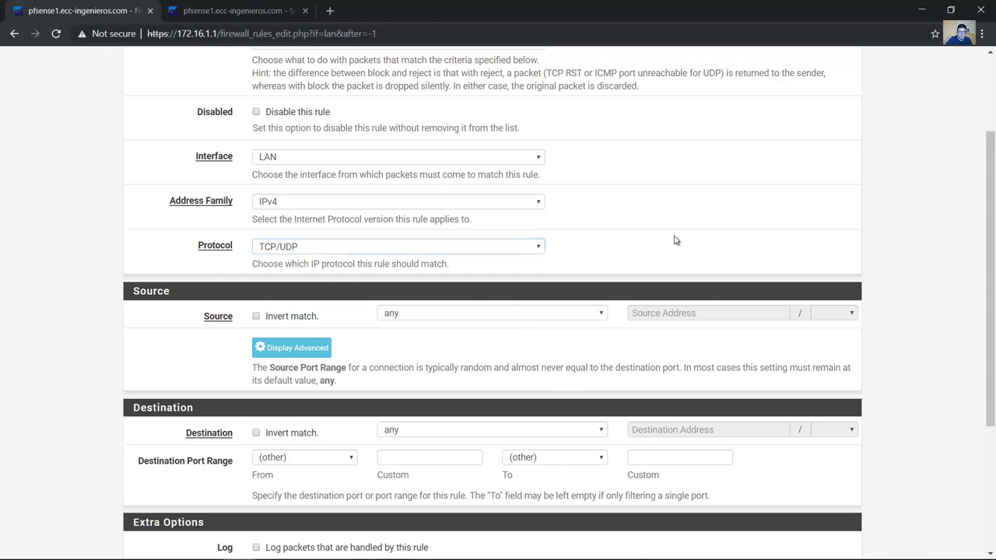
Step: Set the new rule's source to any
scroll(674, 234, "down", 1)
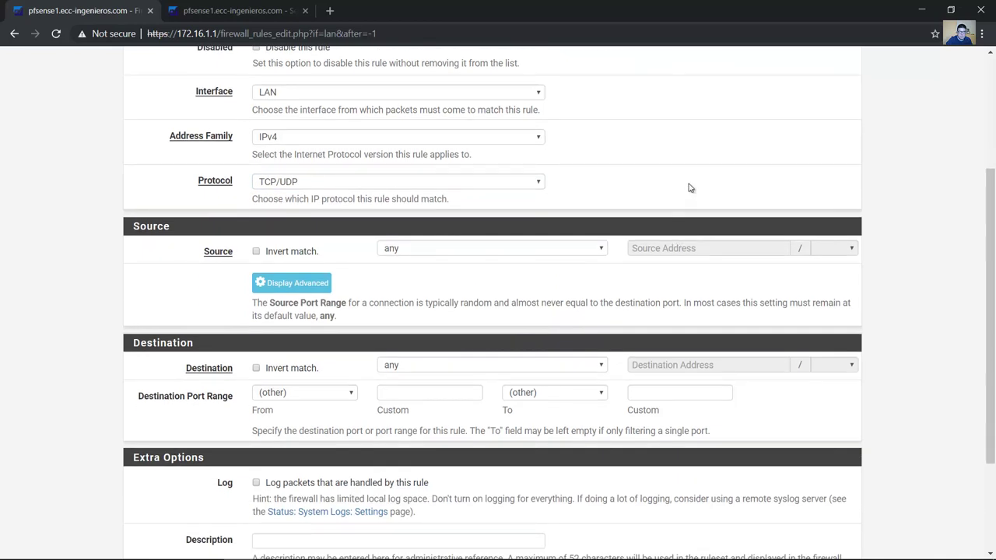
scroll(689, 187, "down", 1)
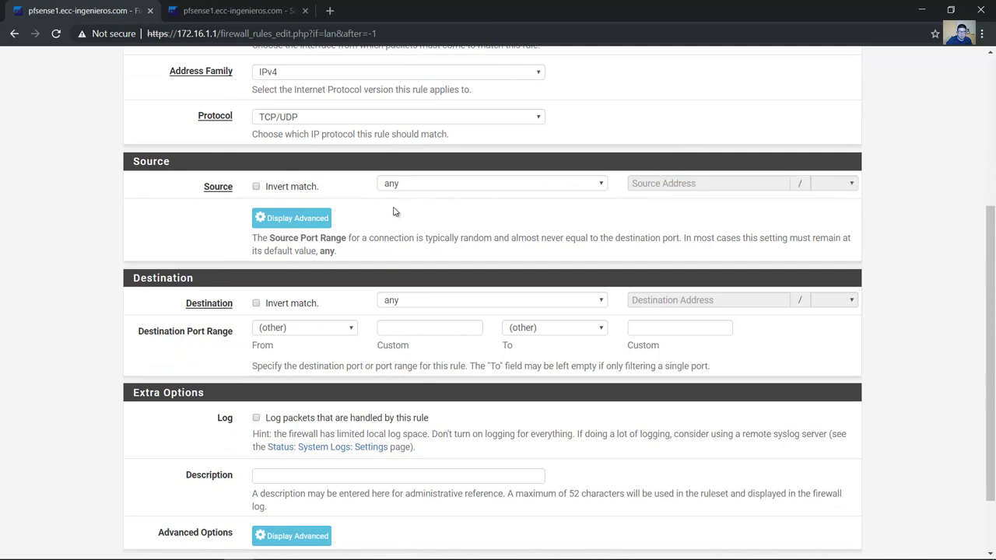
left_click(487, 184)
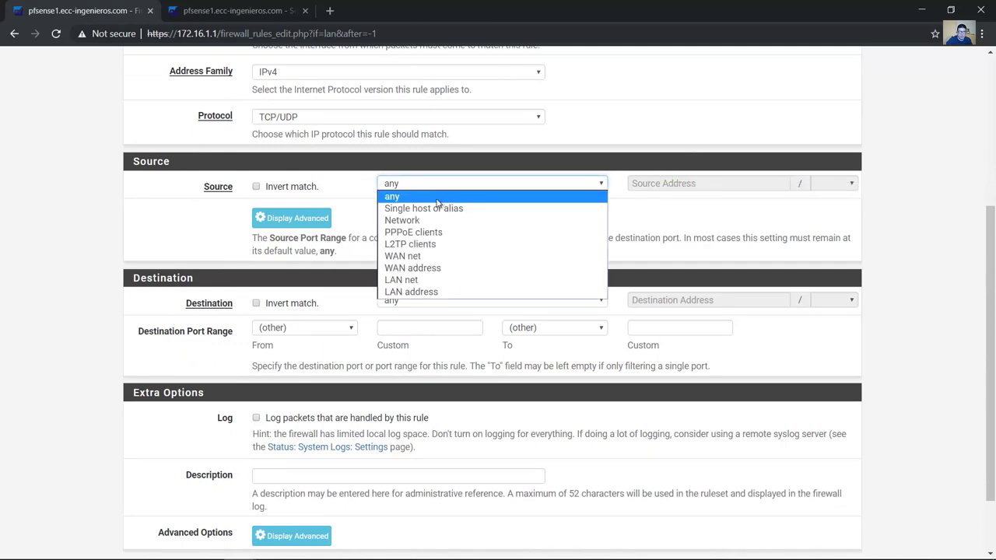
left_click(394, 199)
Step: Set the new rule's destination to LAN address
scroll(403, 217, "down", 1)
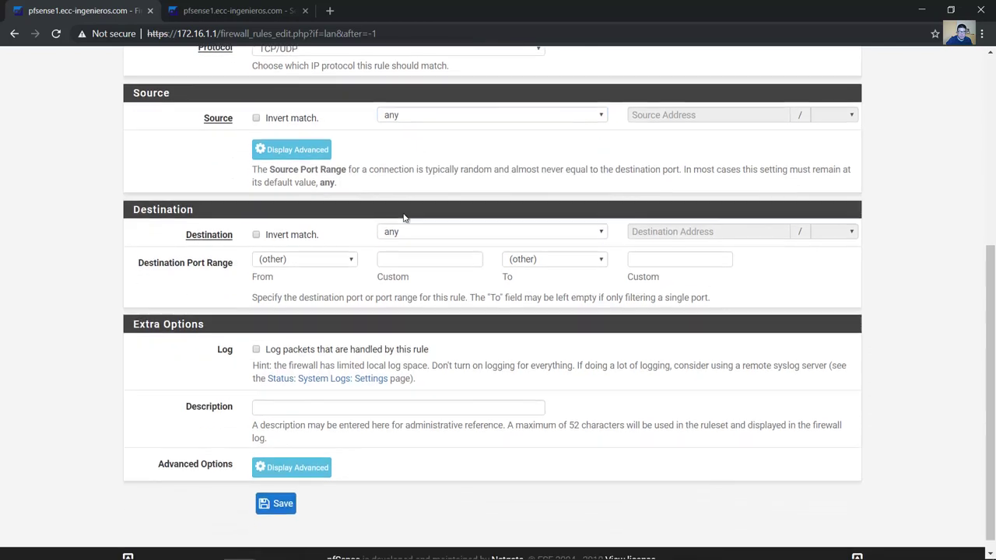
left_click(450, 219)
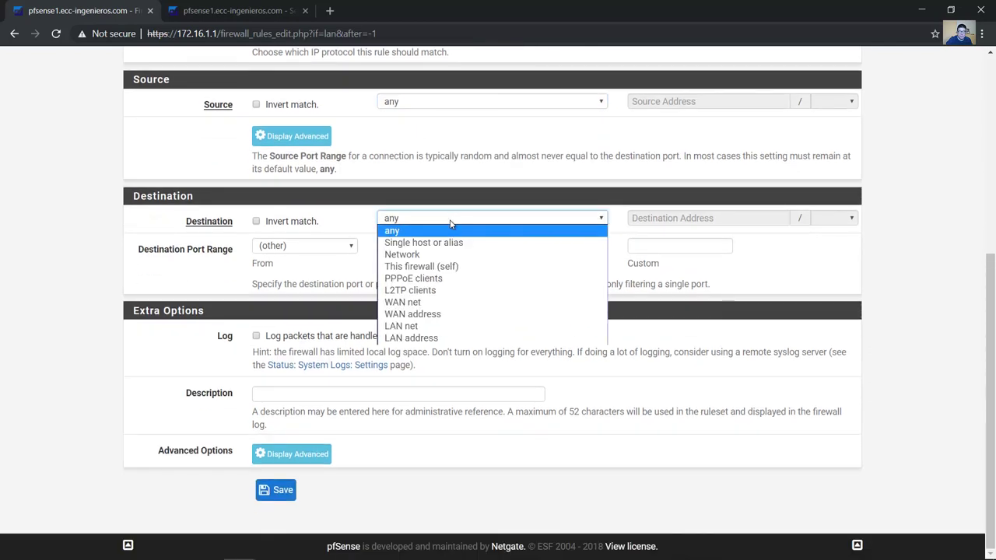
left_click(437, 340)
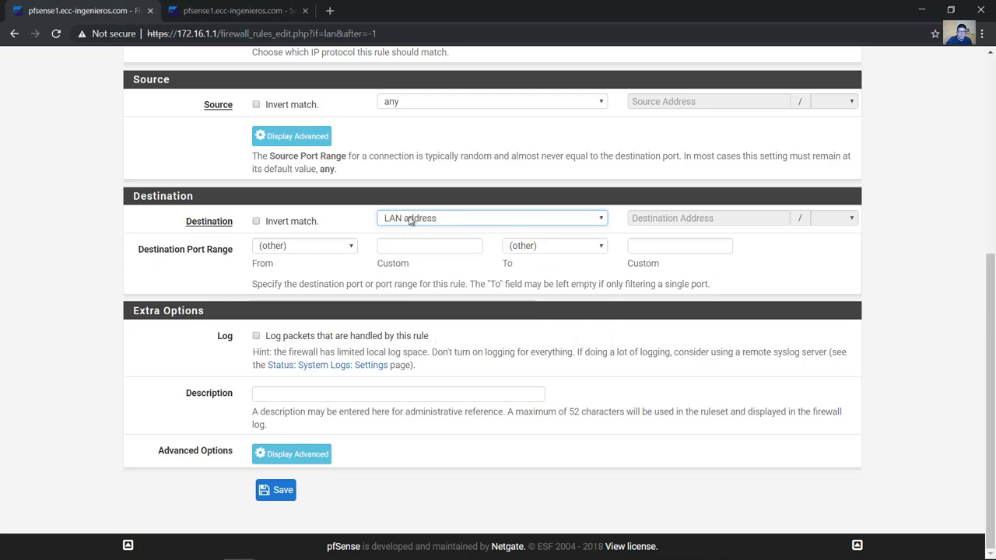
Step: Set the new rule's destination to the single host 172.16.1.1
left_click(456, 219)
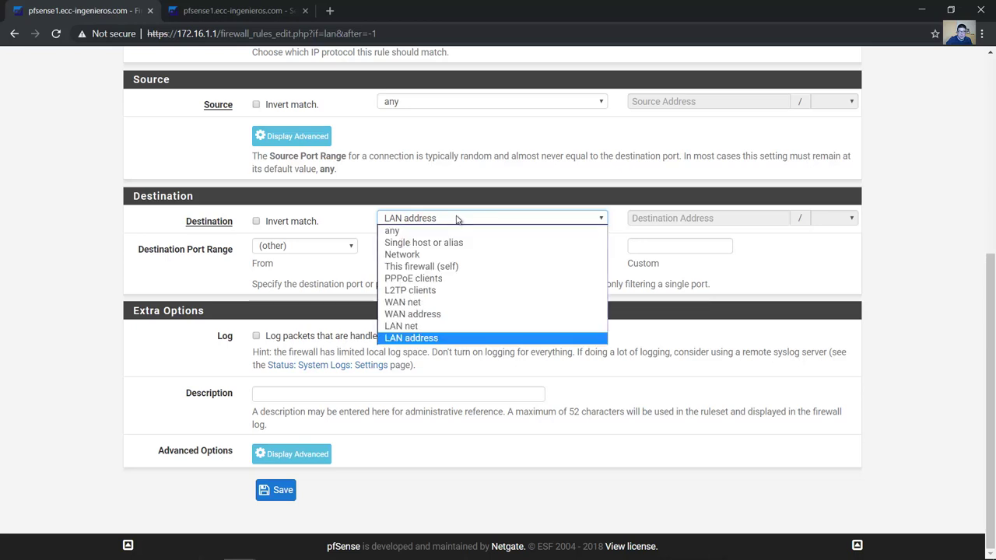
left_click(406, 245)
left_click(664, 219)
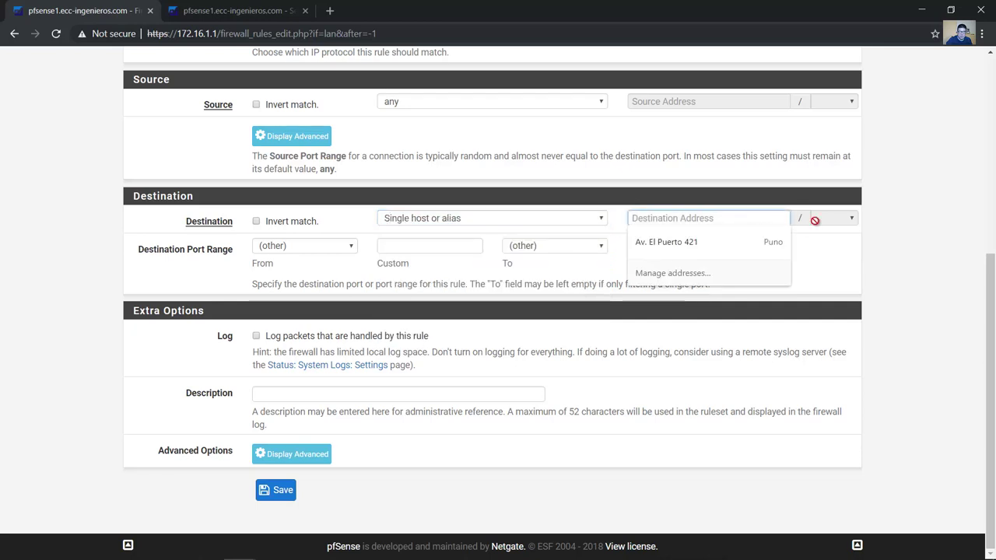
type("72")
key("BackSpace")
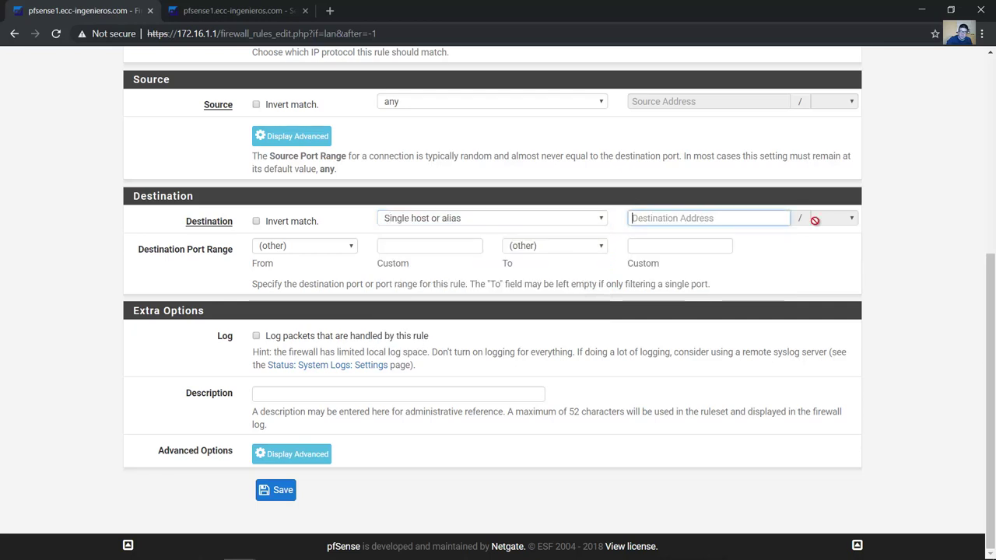
type("172.16.1.1")
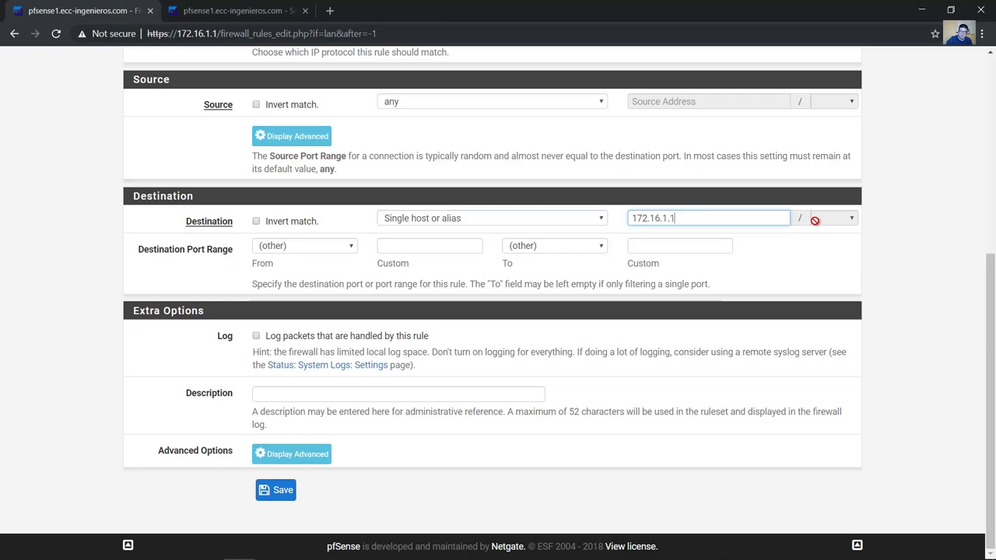
left_click_drag(711, 218, 593, 225)
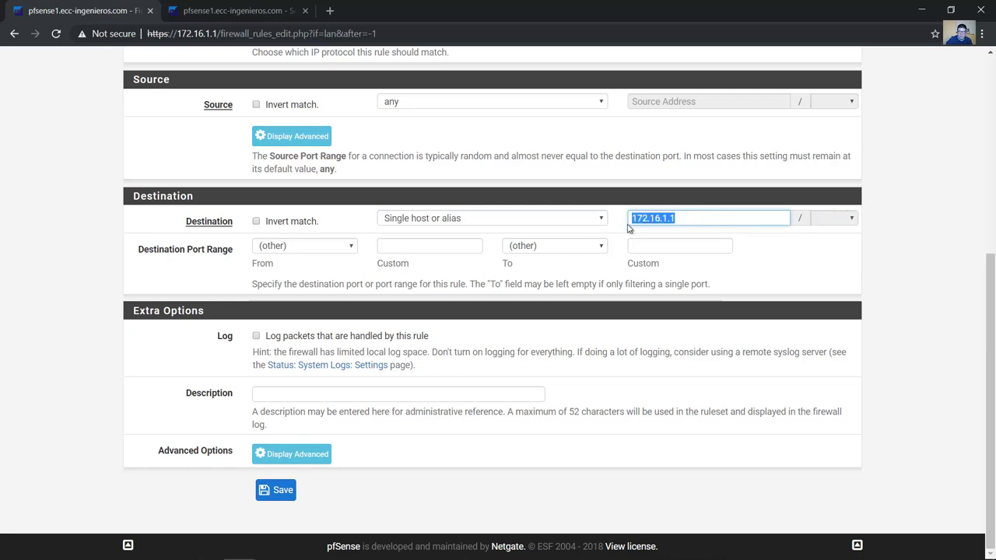
left_click(690, 217)
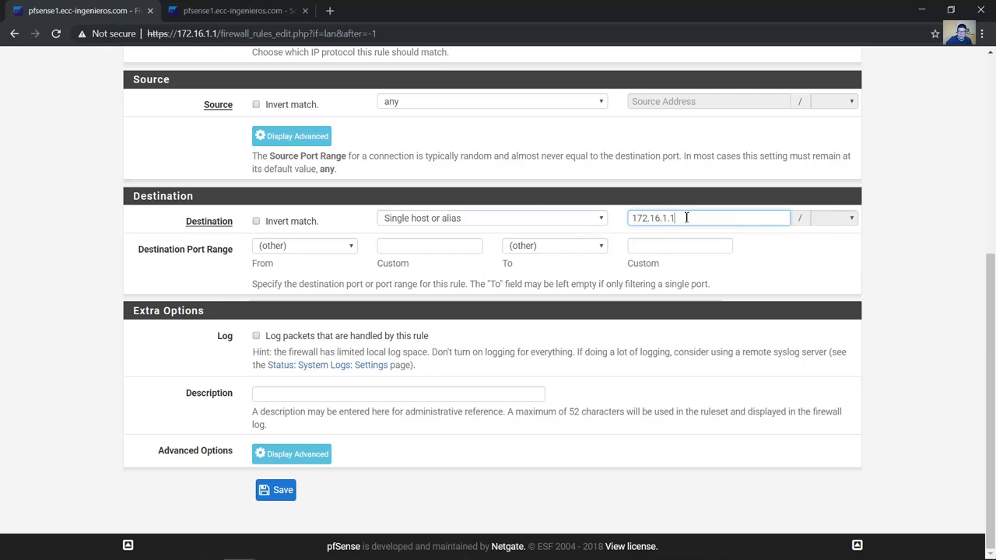
left_click_drag(693, 218, 616, 226)
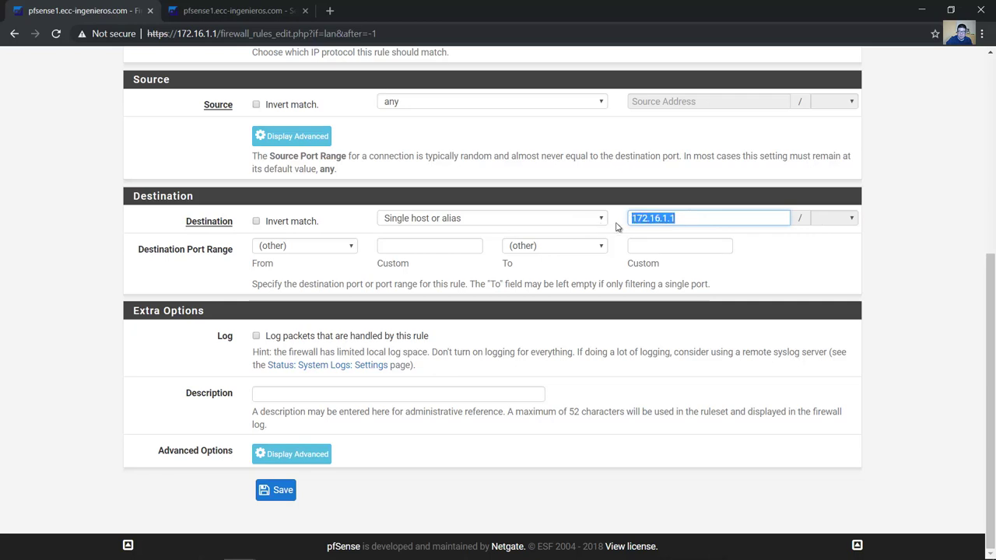
left_click_drag(682, 219, 616, 221)
left_click(690, 220)
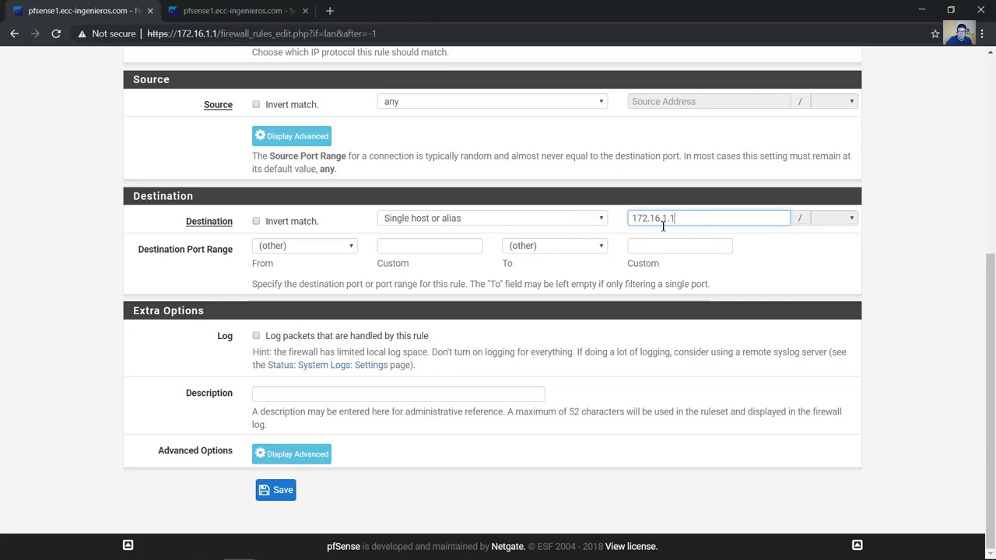
left_click_drag(676, 222, 627, 227)
left_click_drag(692, 223, 611, 224)
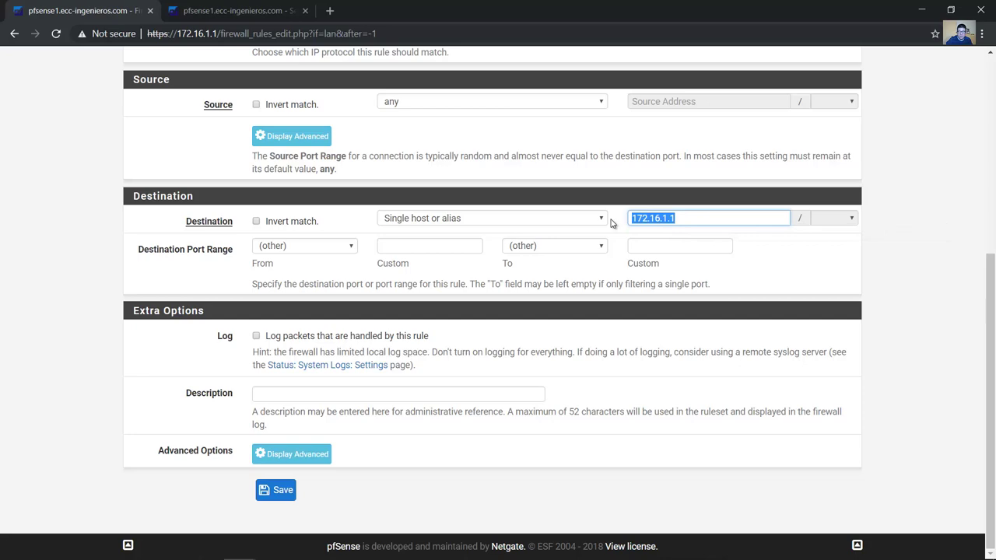
left_click(702, 222)
Step: Set the new rule's destination port range to DNS (53)
scroll(984, 266, "up", 1)
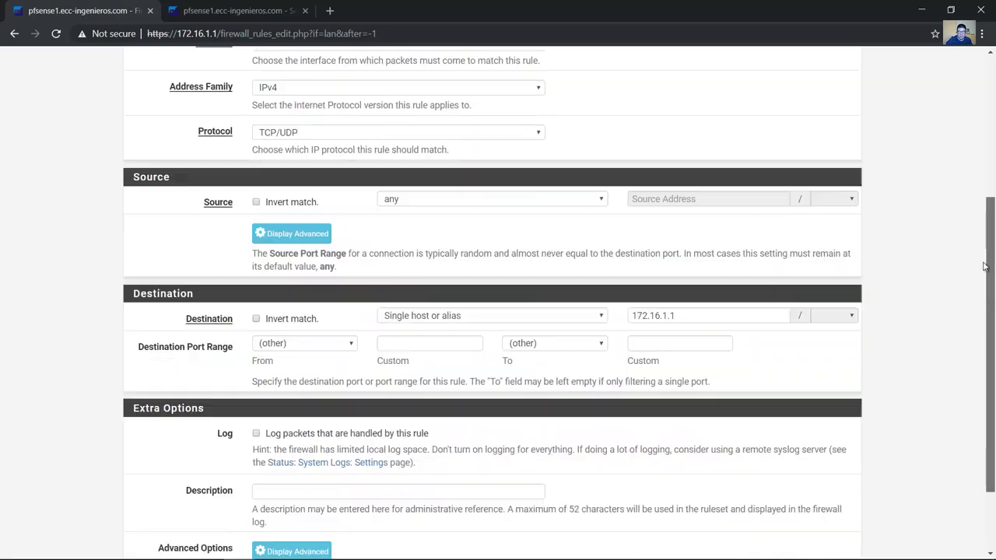
scroll(984, 266, "down", 1)
left_click(351, 247)
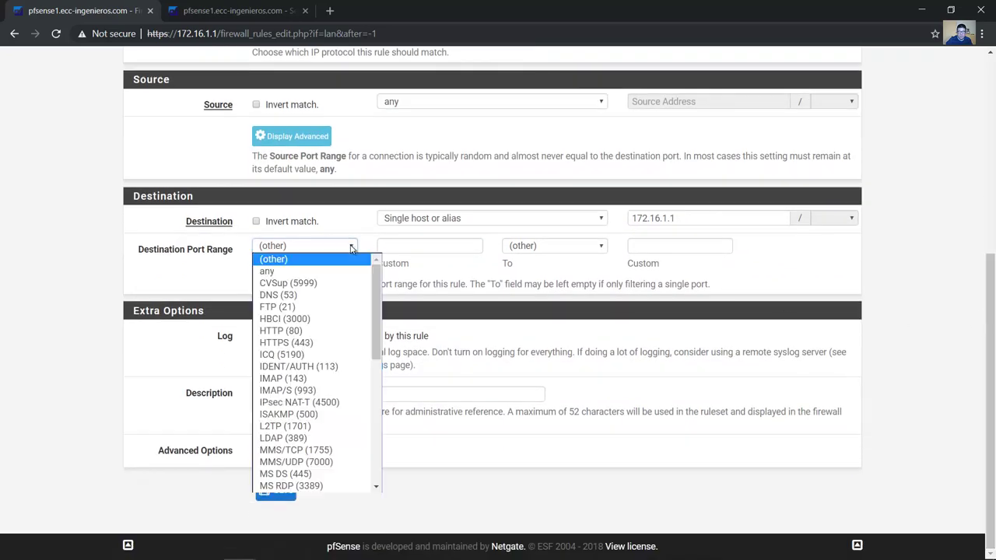
left_click(289, 298)
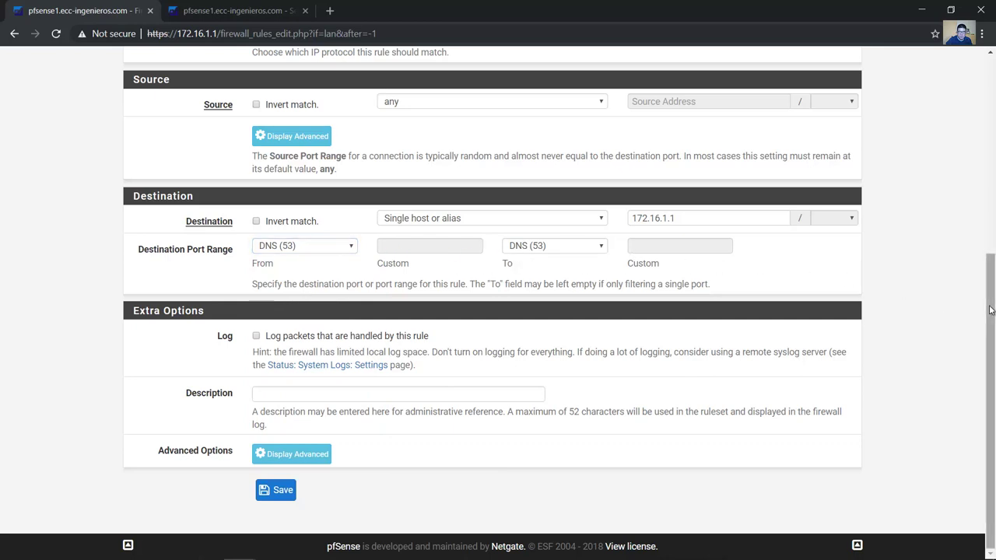
Step: Describe the rule as "Permit DNS Server on LAN" and save it
left_click(466, 391)
type("Permite")
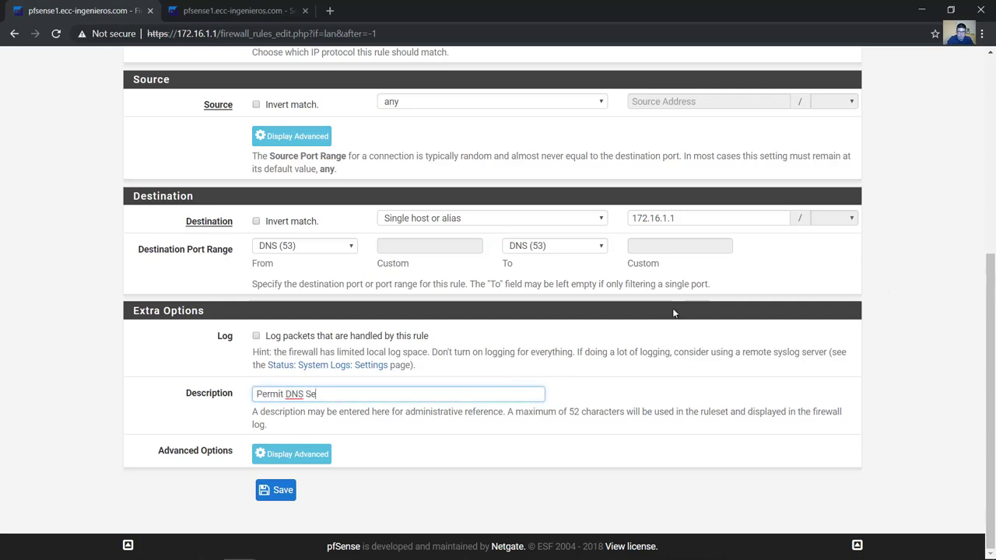
key("BackSpace")
key("BackSpace")
key("BackSpace")
type("on LAN")
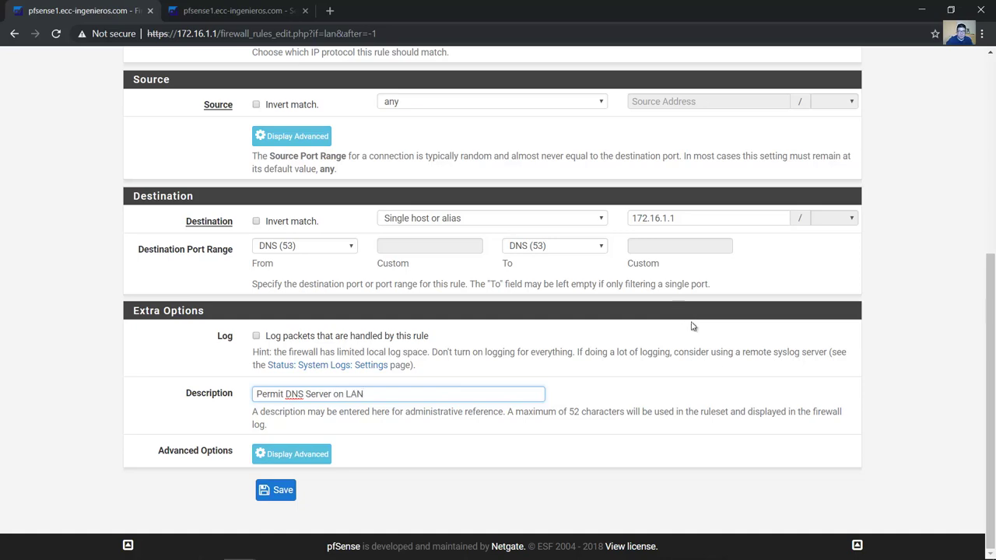
left_click(281, 490)
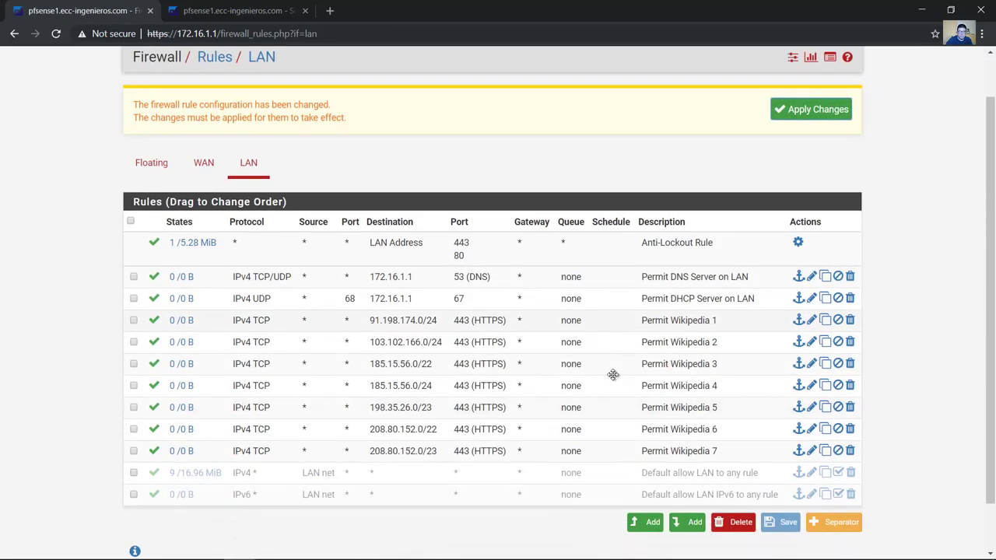
Step: Add a new LAN firewall rule at the end of the list and set its action to Block
scroll(613, 375, "down", 1)
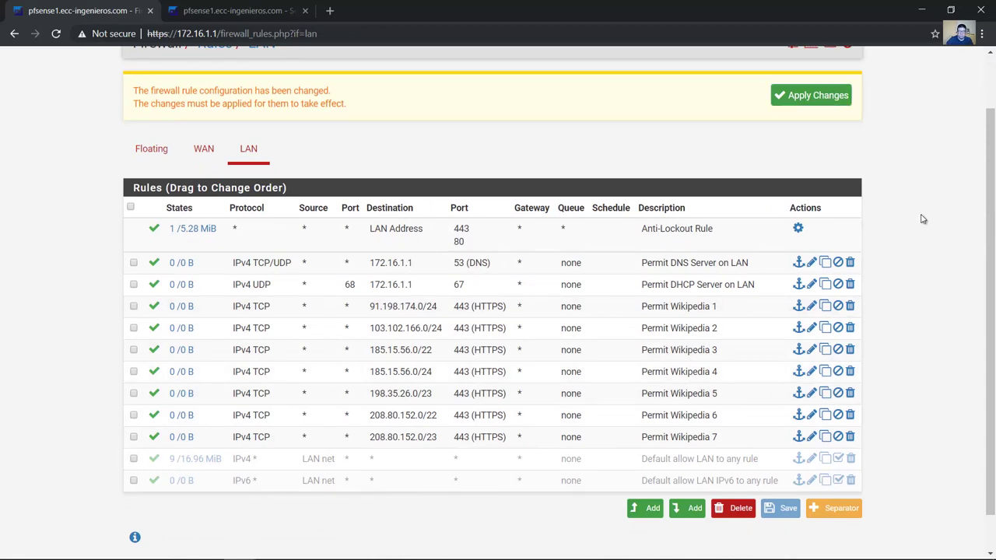
scroll(691, 473, "down", 1)
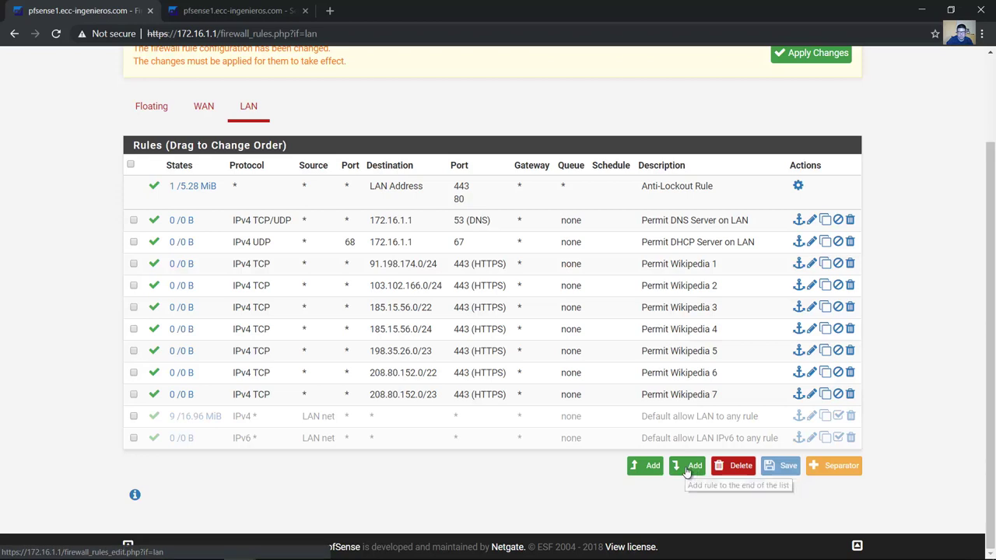
left_click(691, 469)
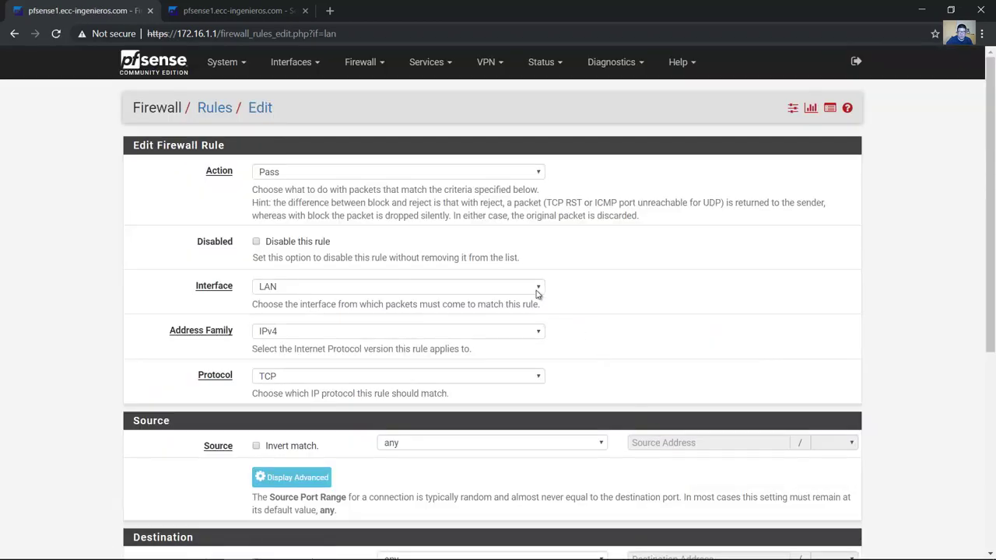
left_click(515, 173)
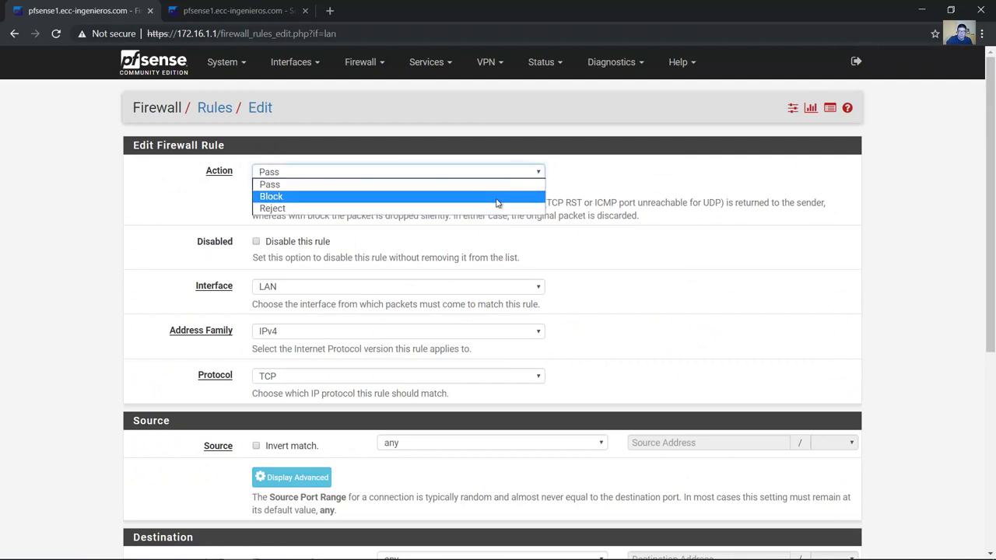
left_click(695, 262)
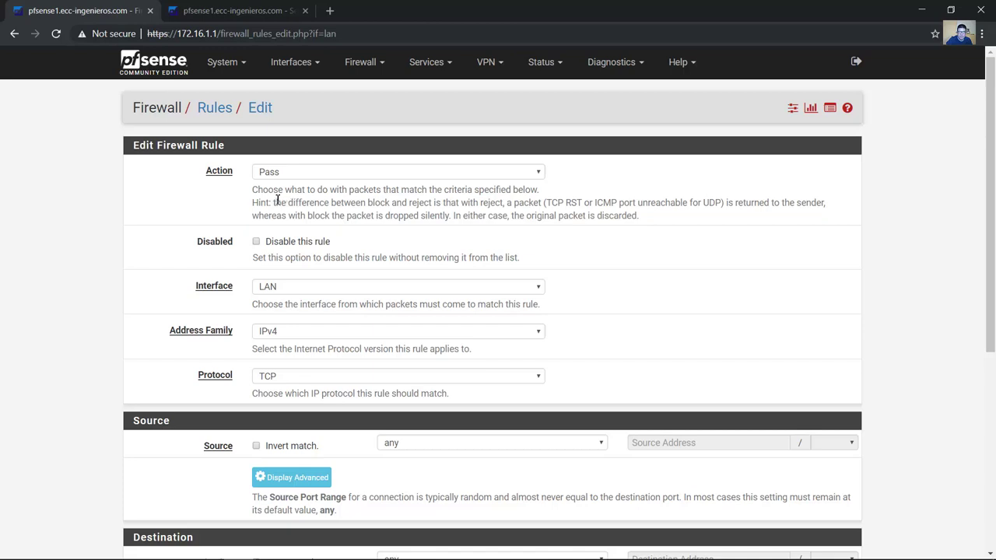
left_click_drag(277, 205, 823, 202)
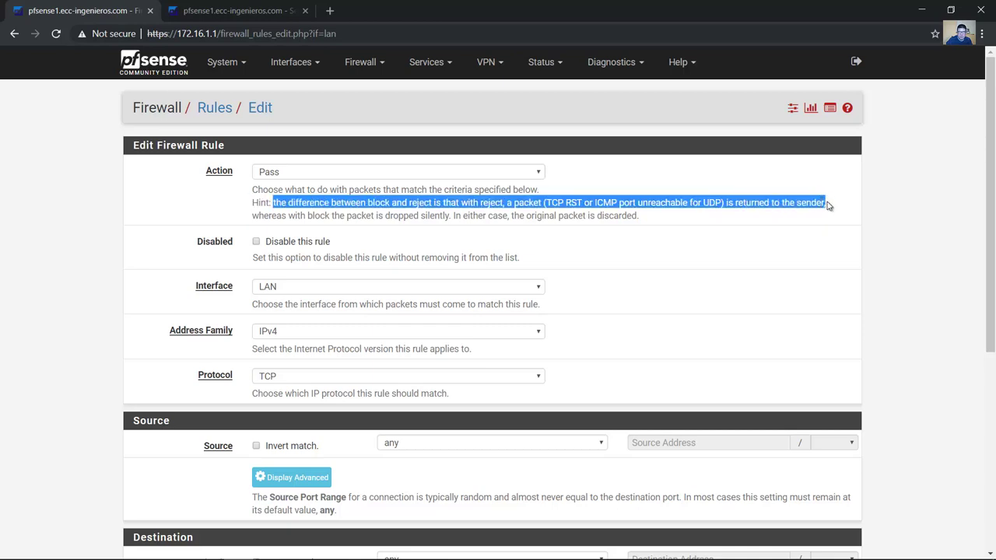
left_click_drag(827, 203, 650, 221)
left_click(634, 217)
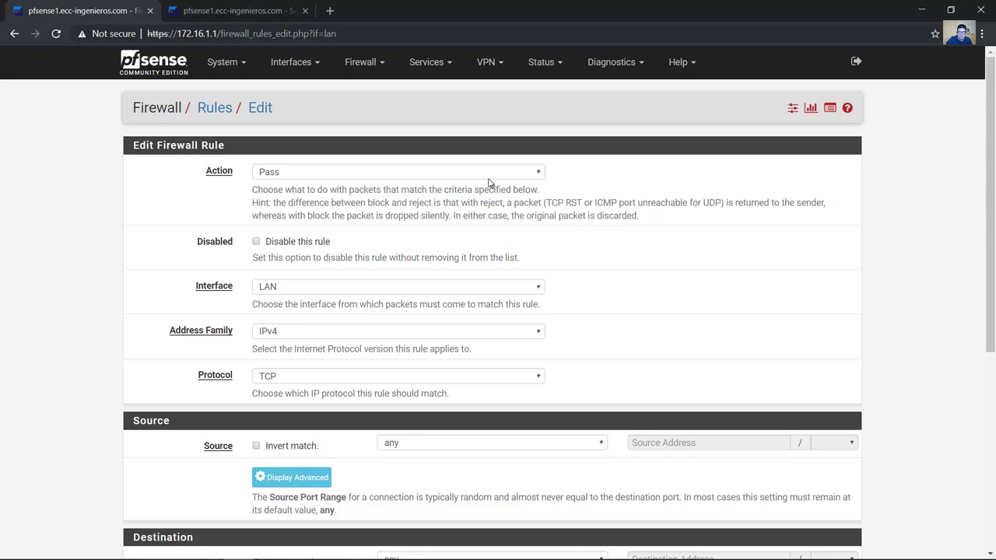
left_click(537, 174)
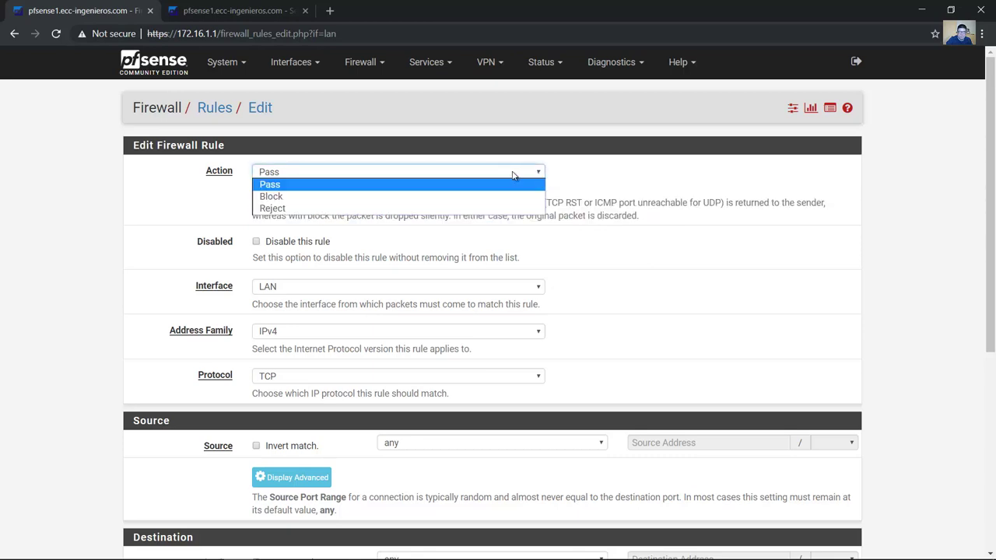
left_click(462, 197)
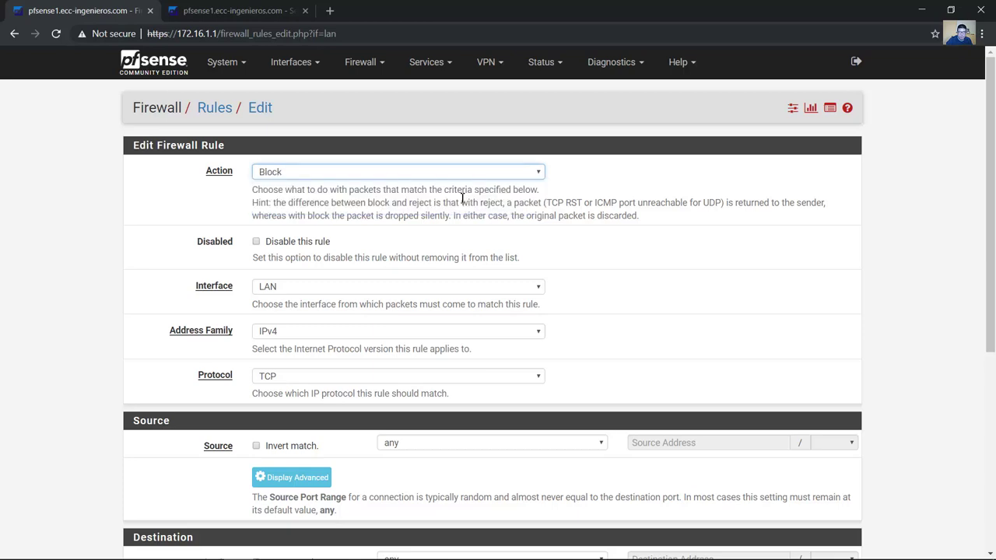
left_click(507, 170)
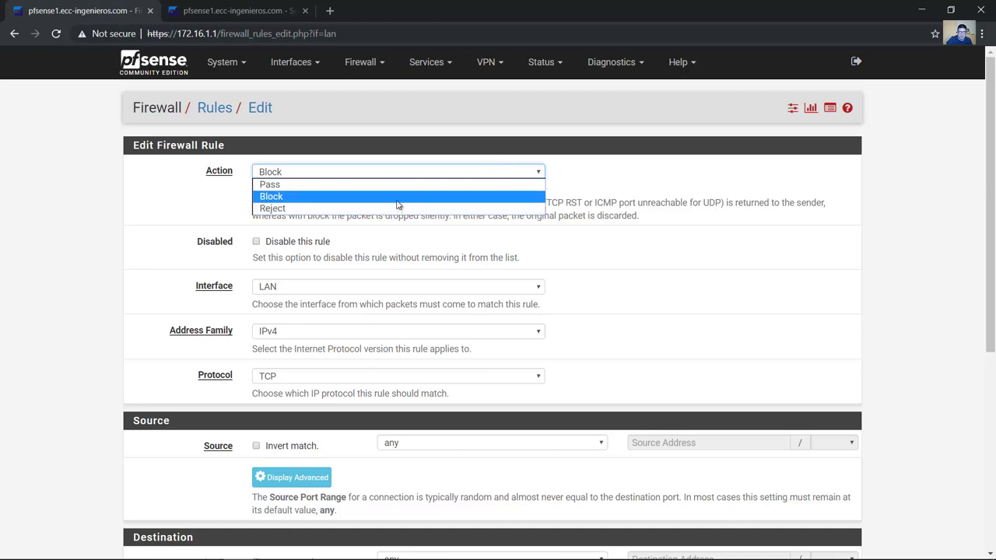
left_click(396, 204)
left_click(405, 171)
left_click(393, 209)
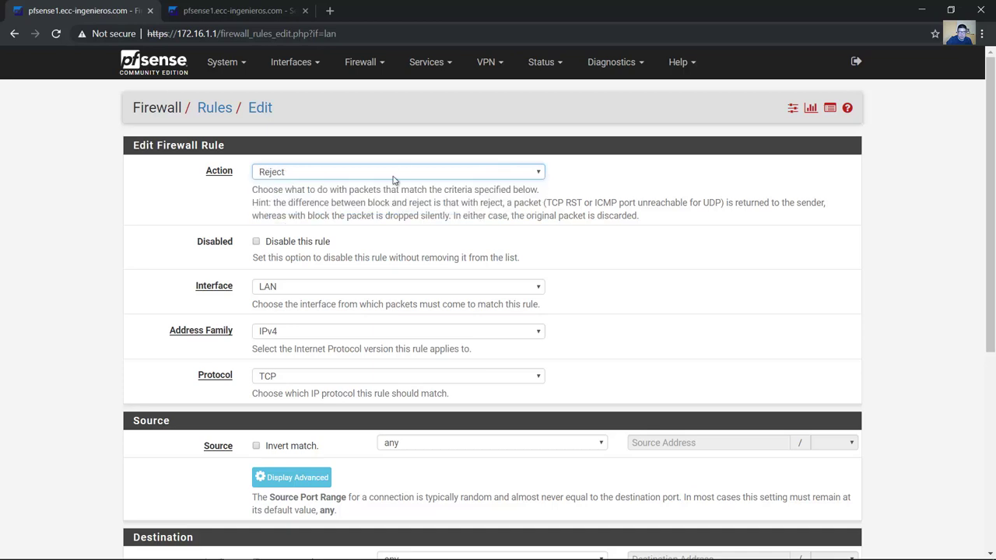
left_click(393, 180)
left_click(391, 195)
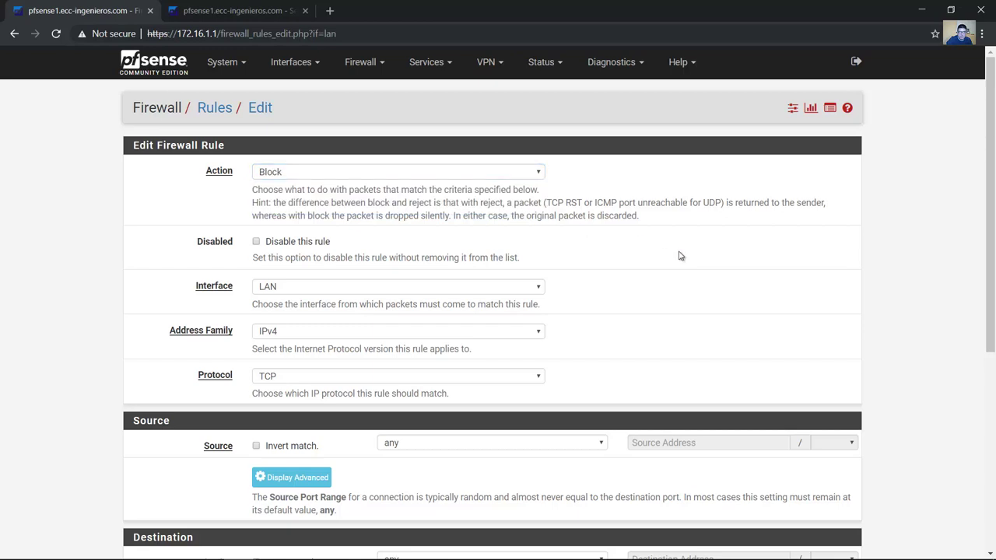
Step: Keep the new block rule on the LAN interface with the IPv4 address family
scroll(679, 256, "down", 2)
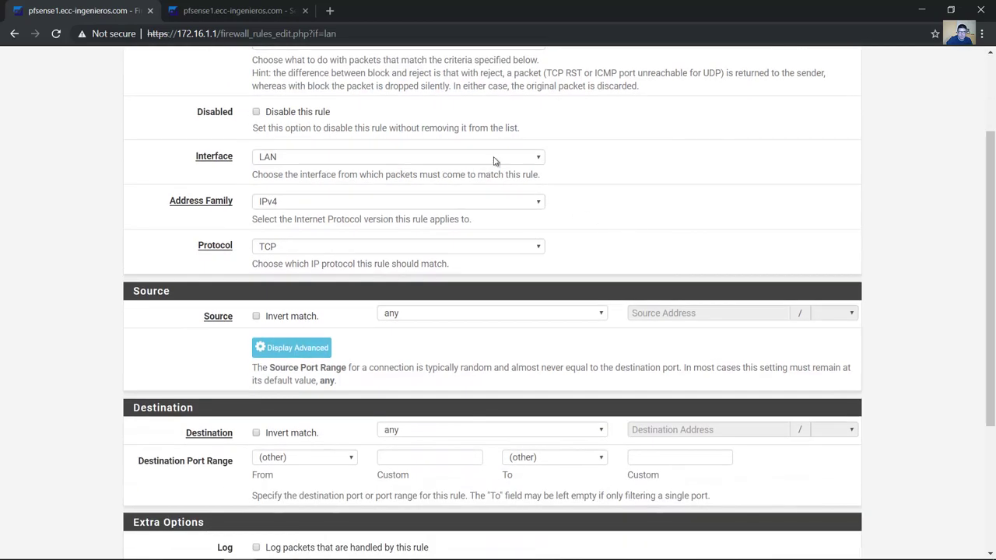
left_click(493, 159)
left_click(713, 218)
scroll(704, 218, "down", 1)
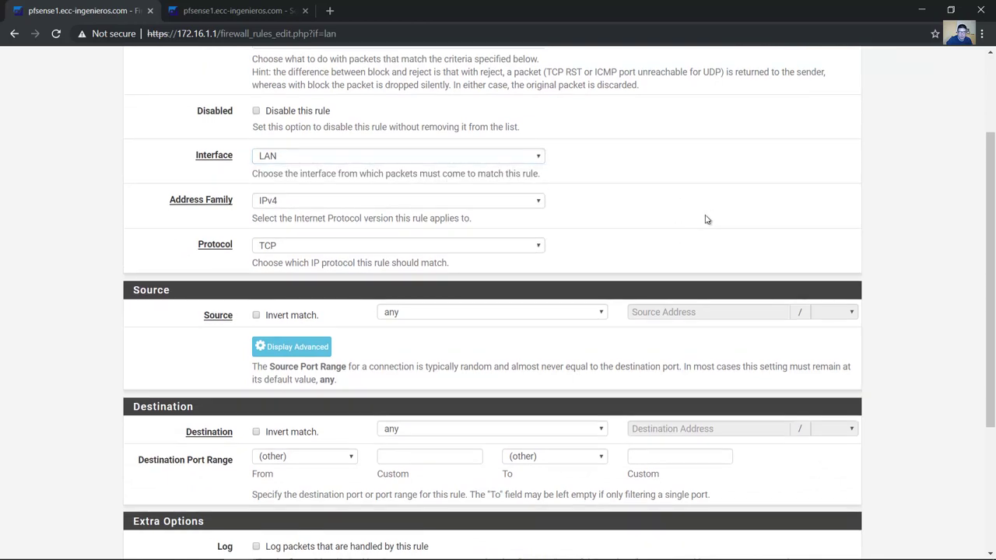
left_click(517, 137)
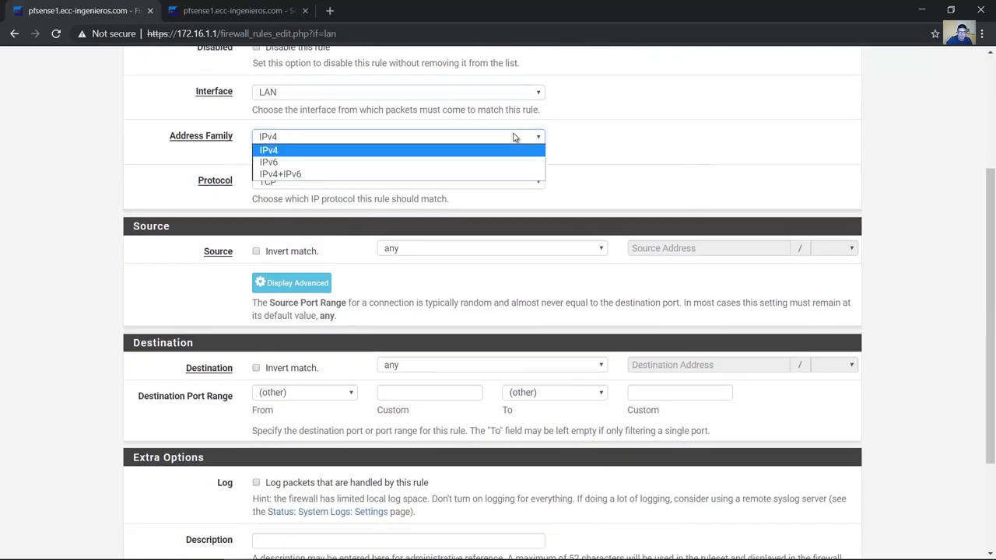
left_click(448, 150)
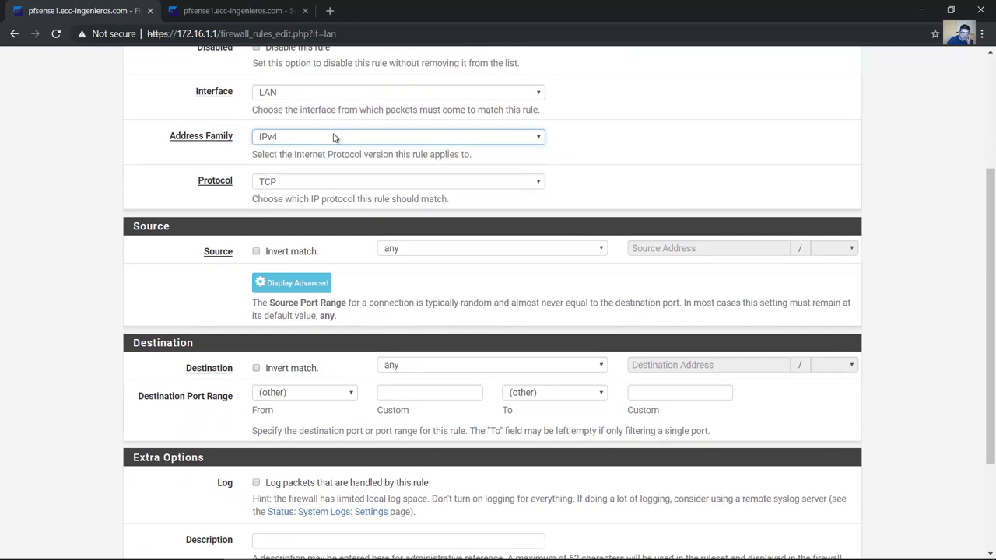
left_click(675, 159)
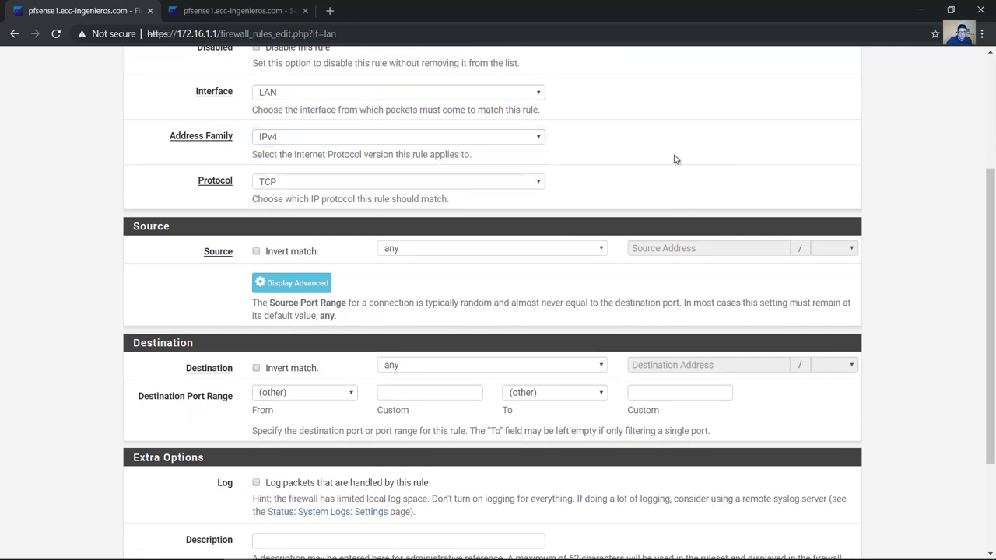
Step: Set the block rule's protocol to Any and keep both its source and destination as any
scroll(676, 159, "down", 1)
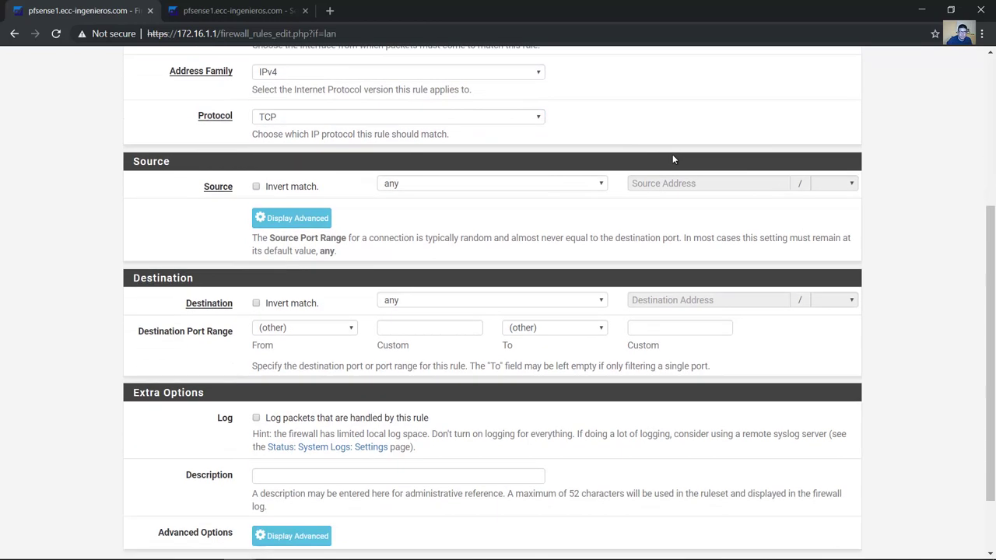
left_click(523, 117)
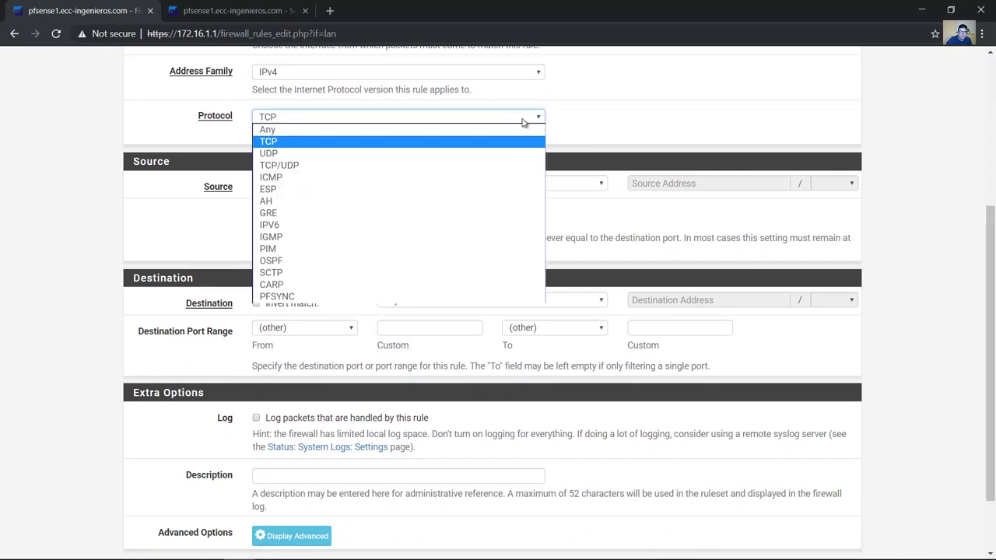
left_click(479, 132)
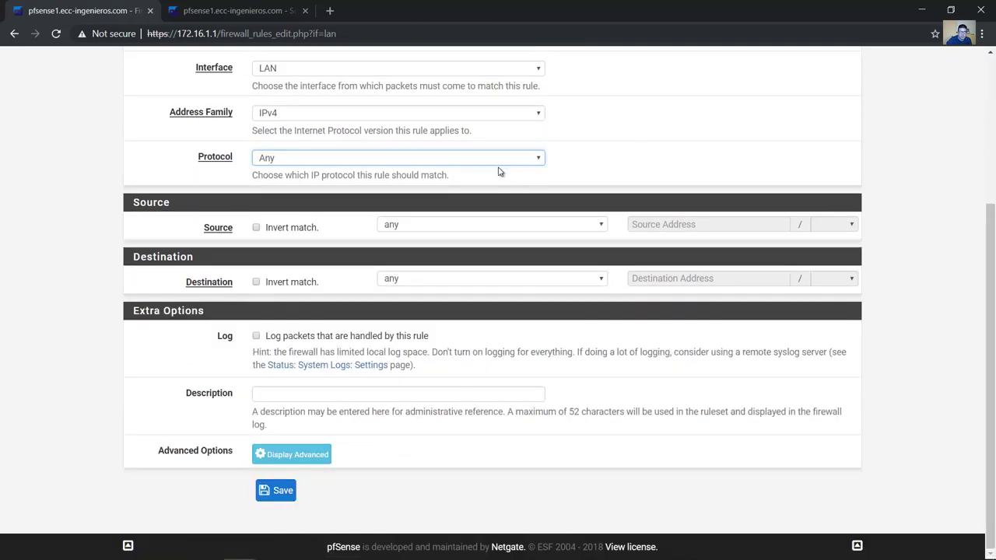
left_click(675, 176)
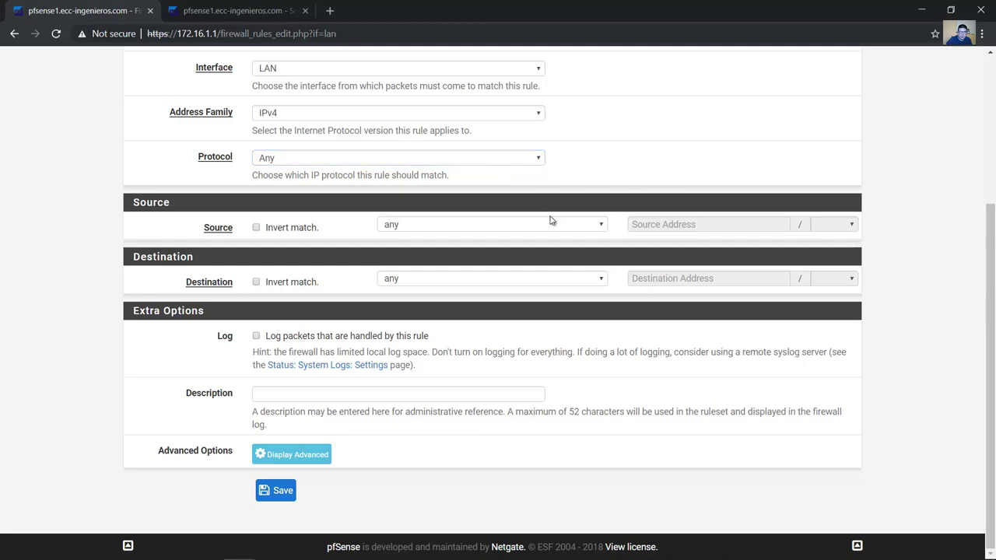
left_click(451, 226)
left_click(400, 237)
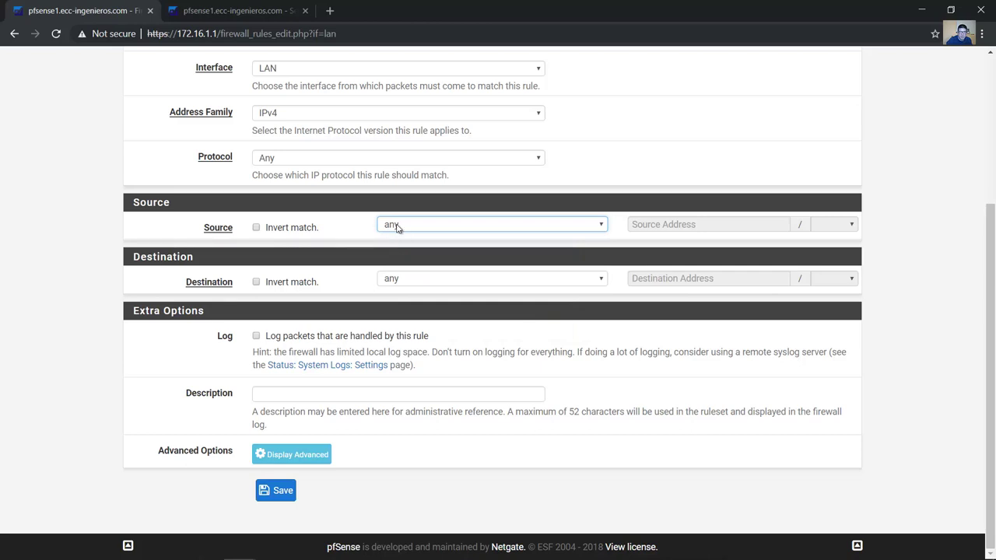
left_click(400, 283)
left_click(405, 294)
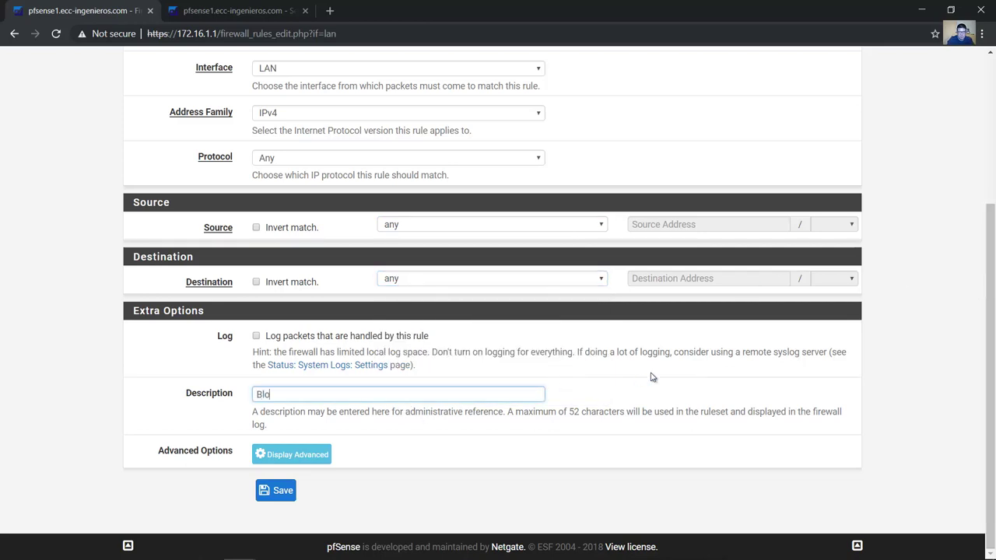
Step: Describe the rule as "Block All IPv4" and save it
type("Block Any")
key("BackSpace")
key("BackSpace")
type("ll IPv4")
left_click_drag(311, 396, 334, 397)
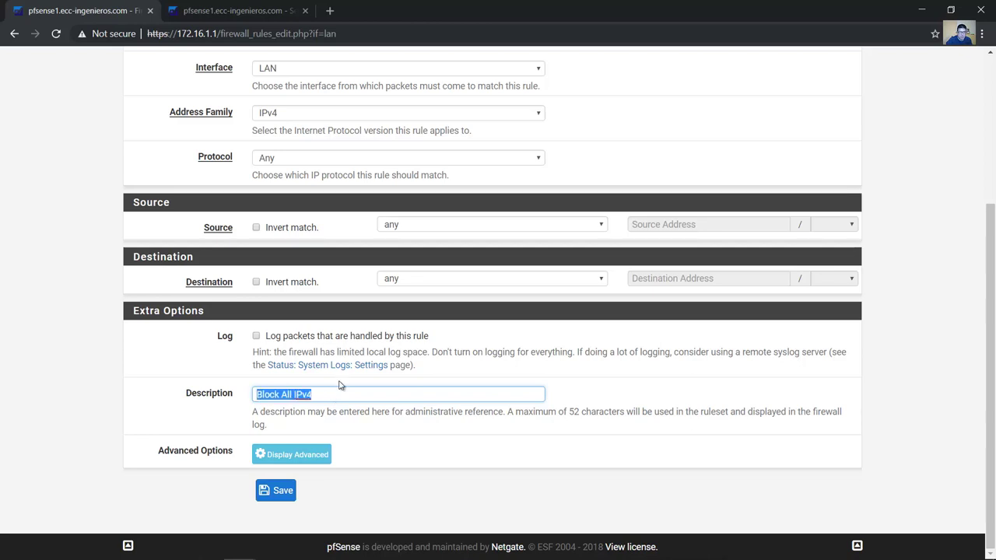
left_click(280, 489)
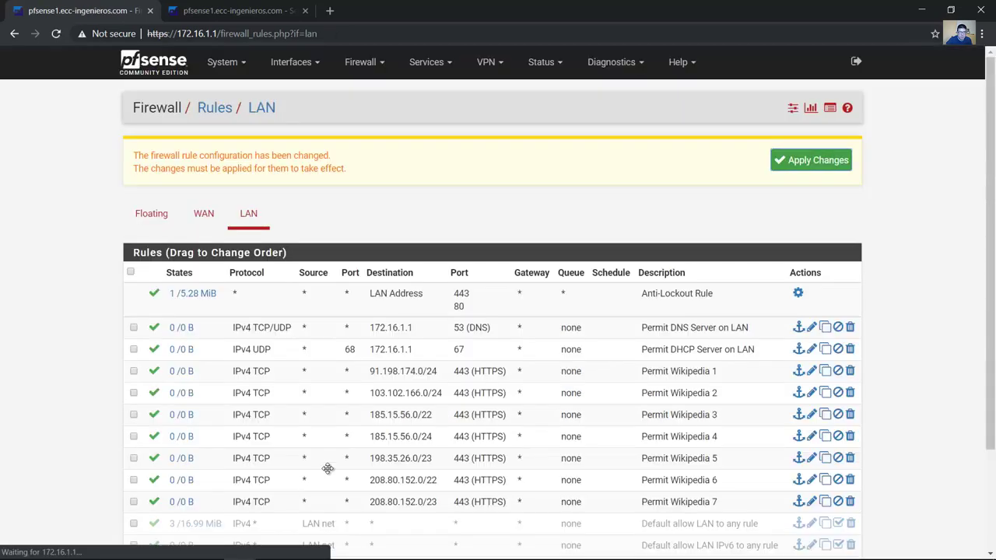
Step: Move the Block All IPv4 rule directly below Permit Wikipedia 7, above the two disabled default allow rules
scroll(889, 280, "down", 3)
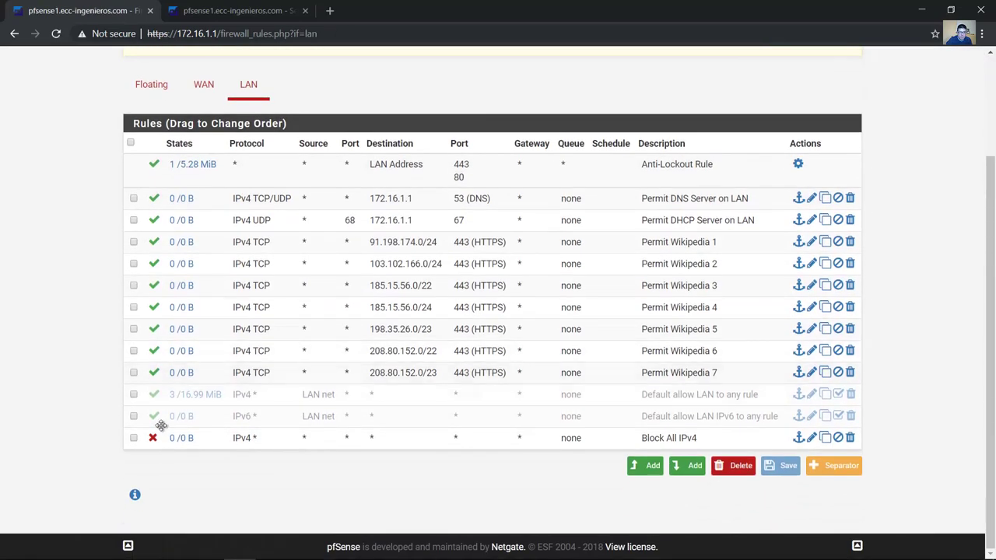
left_click_drag(285, 438, 285, 394)
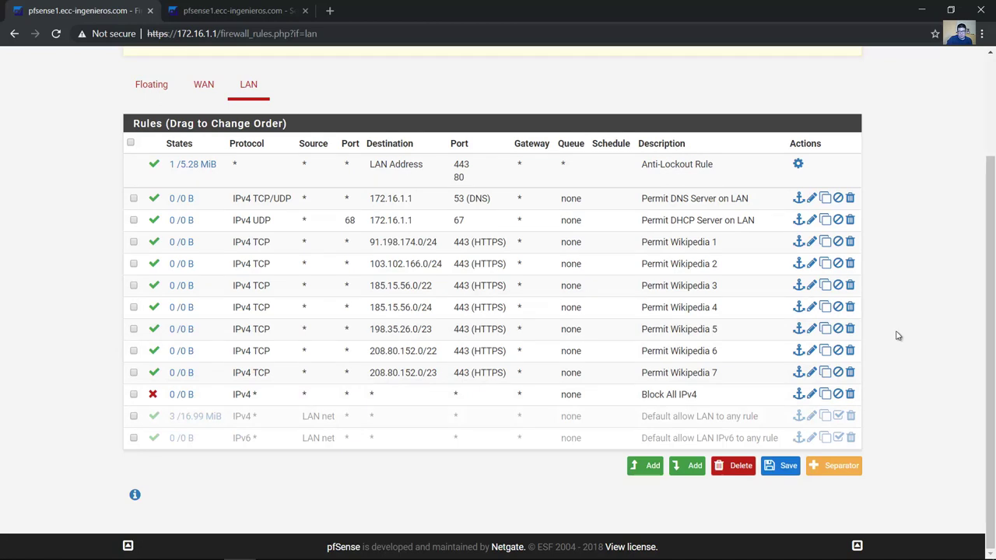
scroll(896, 335, "up", 1)
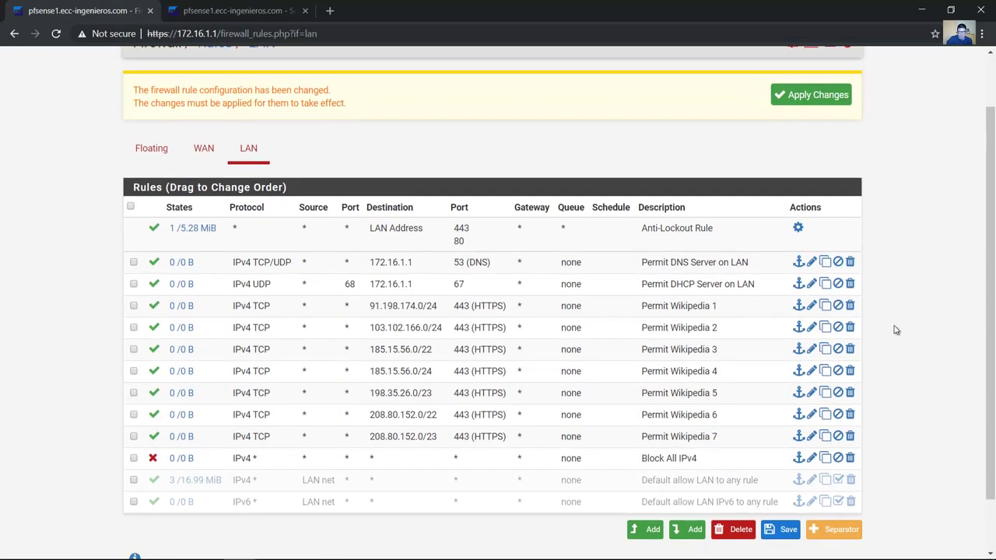
scroll(895, 331, "down", 1)
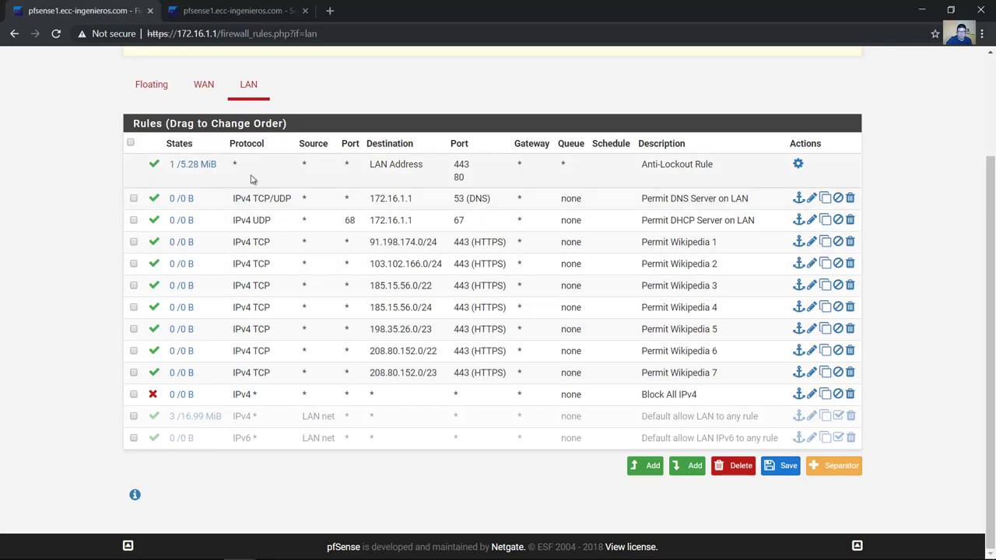
Step: Review the Anti-Lockout Rule and the DNS and DHCP permit rules on LAN, checking their protocols, ports and destinations
left_click_drag(383, 172, 481, 181)
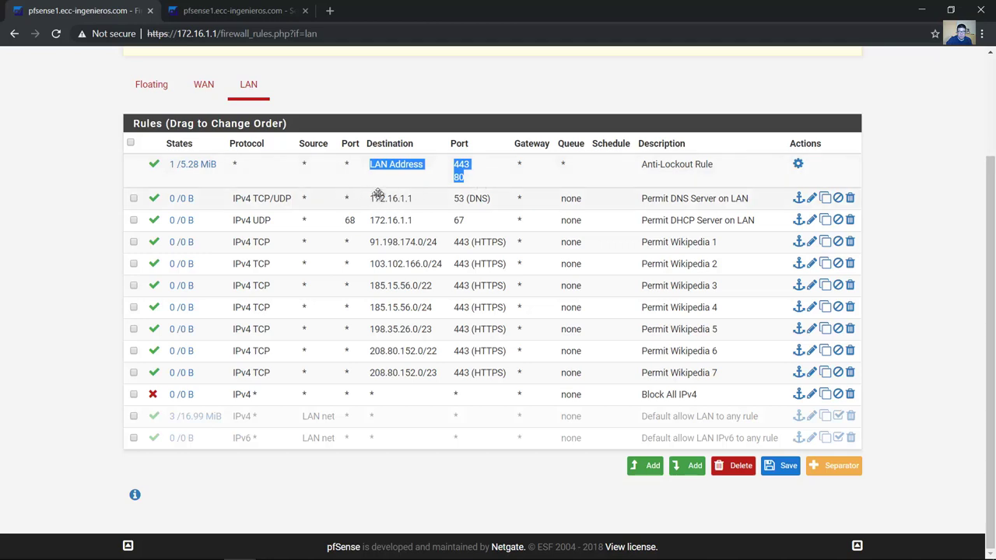
left_click(99, 195)
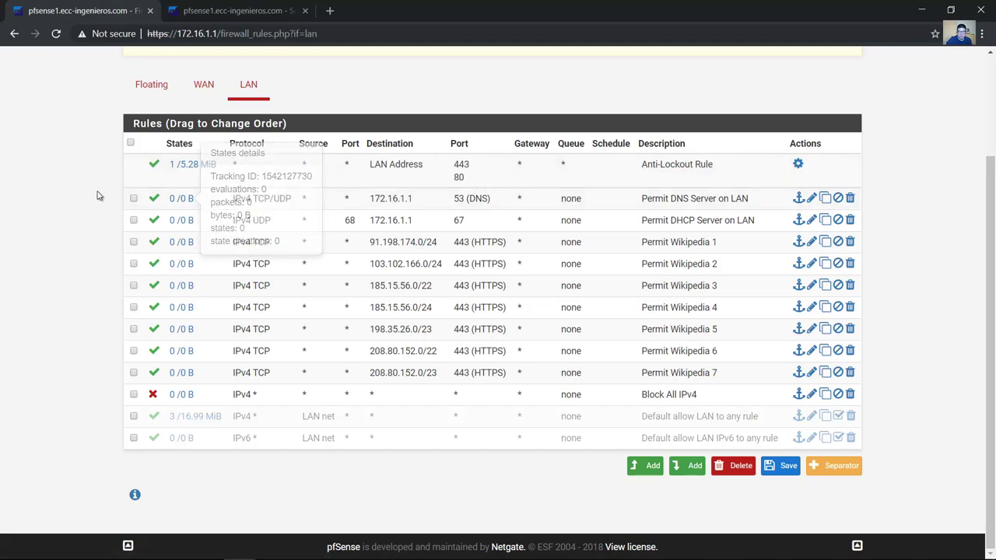
left_click(235, 198)
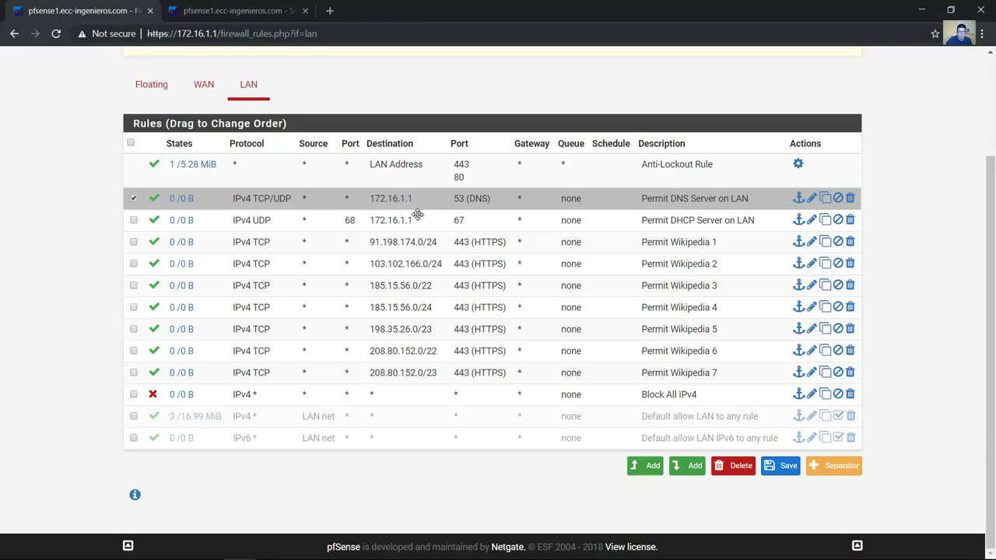
left_click(133, 199)
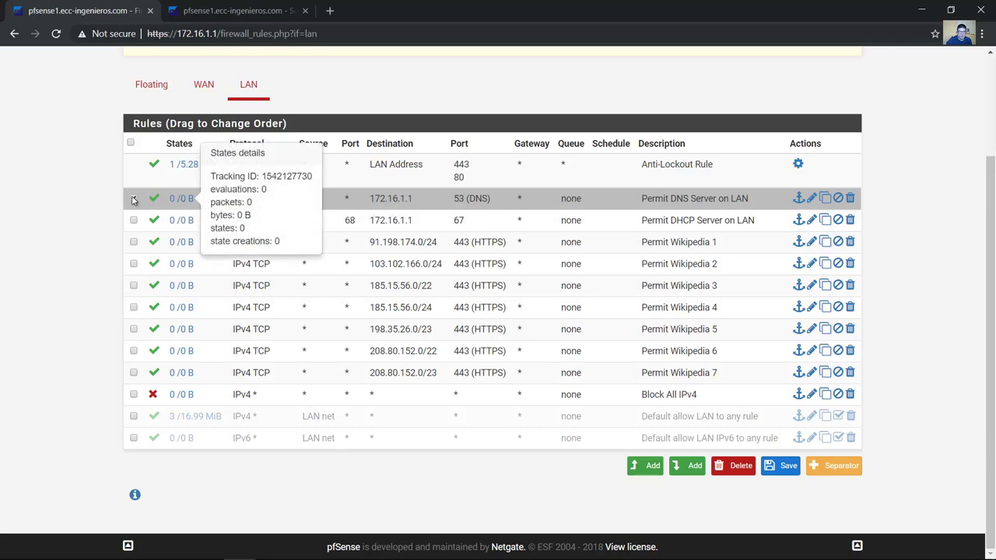
left_click(353, 224)
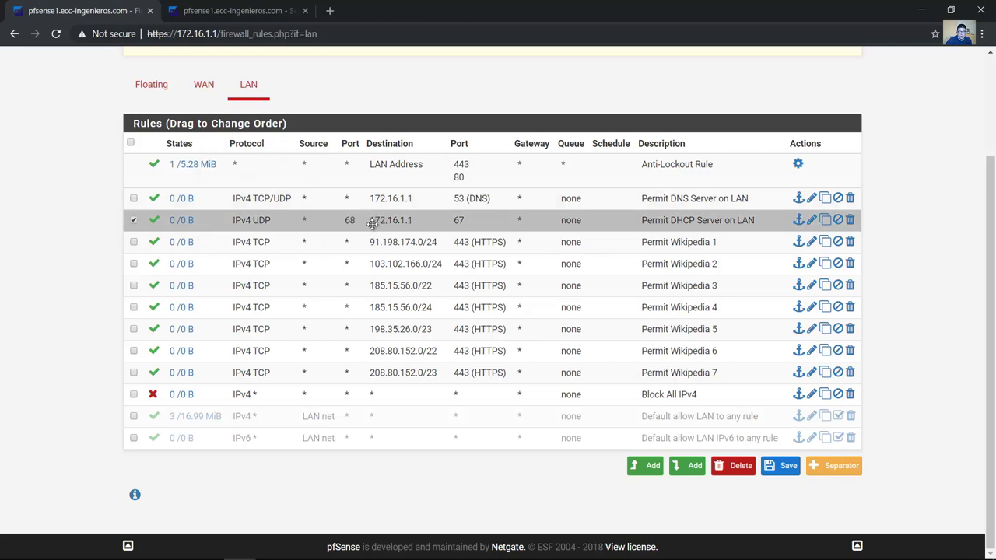
left_click(133, 224)
Step: Review the destination prefixes of Permit Wikipedia 1 to 7 and the Block All IPv4 rule, leaving no rule selected
left_click(372, 245)
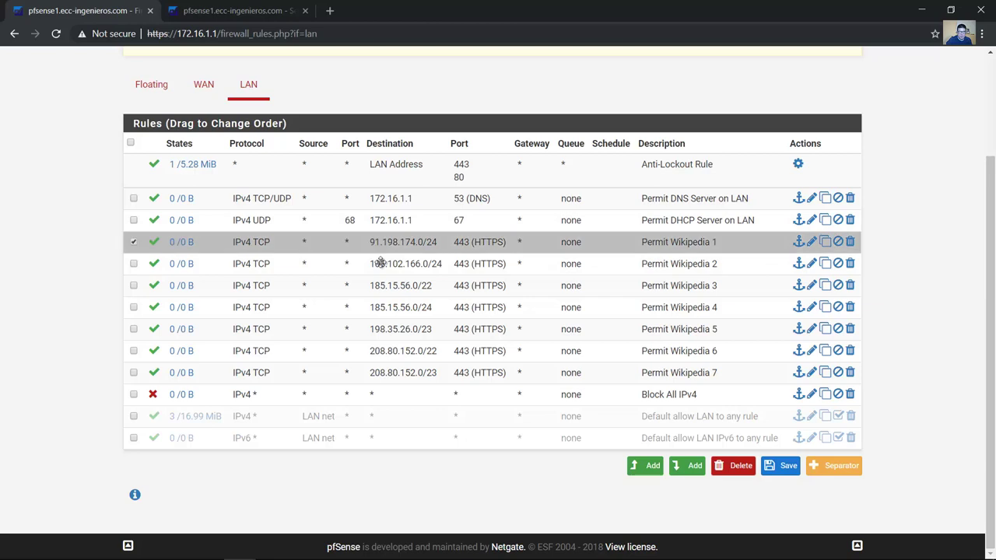
left_click(389, 266)
left_click(398, 285)
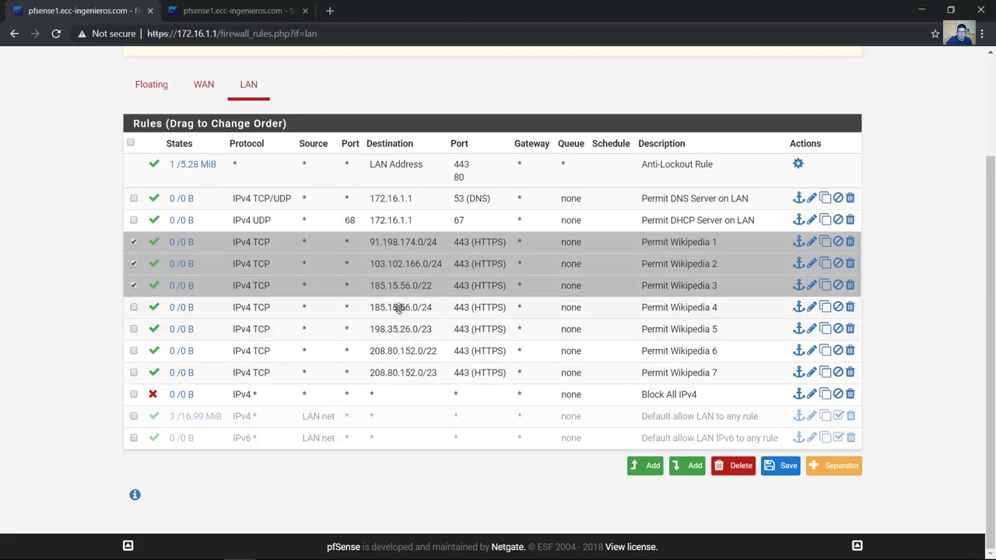
left_click(400, 307)
left_click(400, 329)
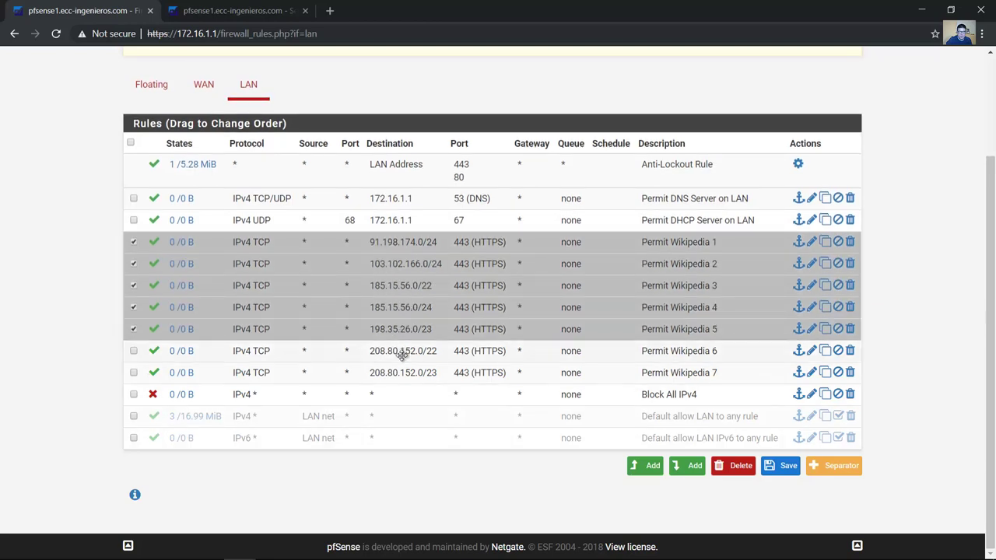
left_click(401, 351)
left_click(402, 370)
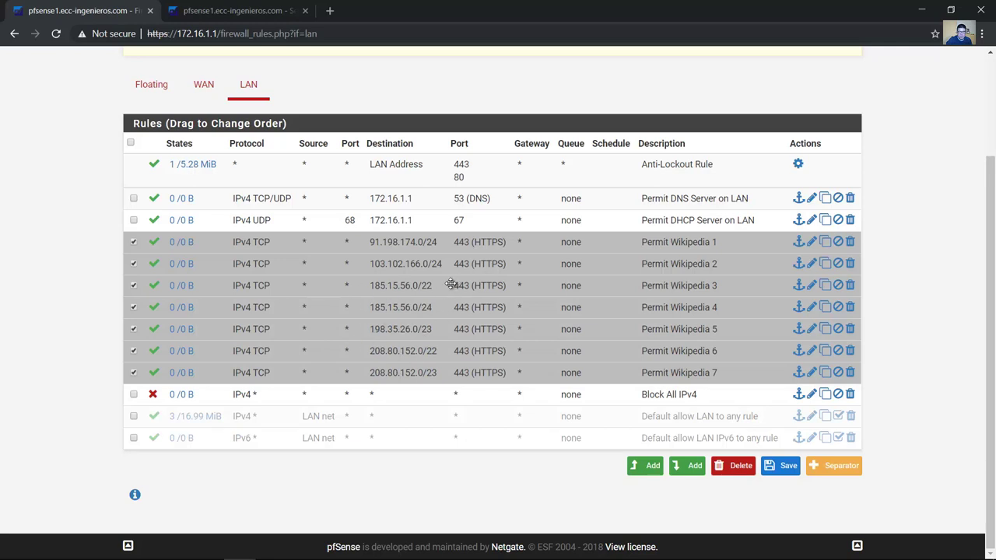
left_click(403, 396)
left_click(138, 244)
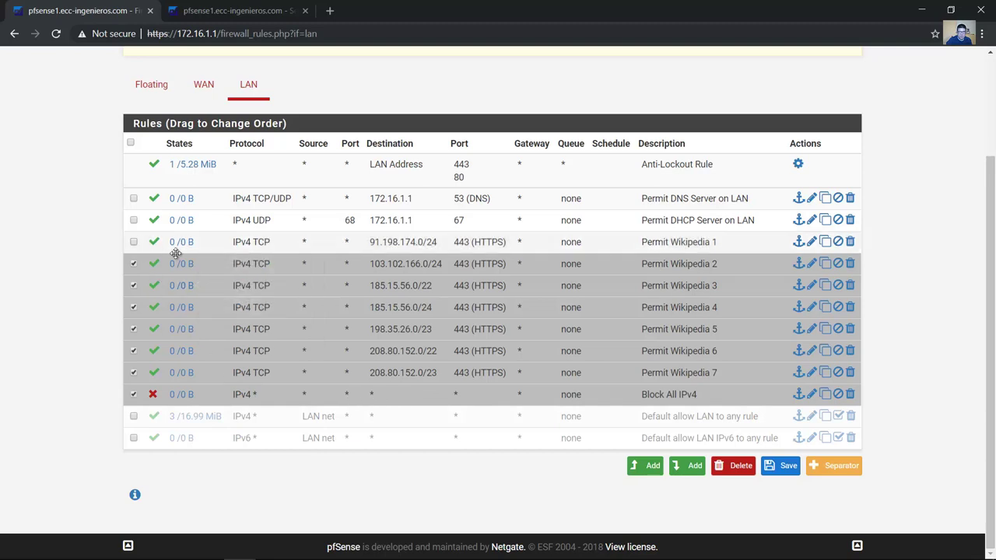
left_click(308, 269)
left_click(317, 286)
left_click(327, 307)
left_click(335, 329)
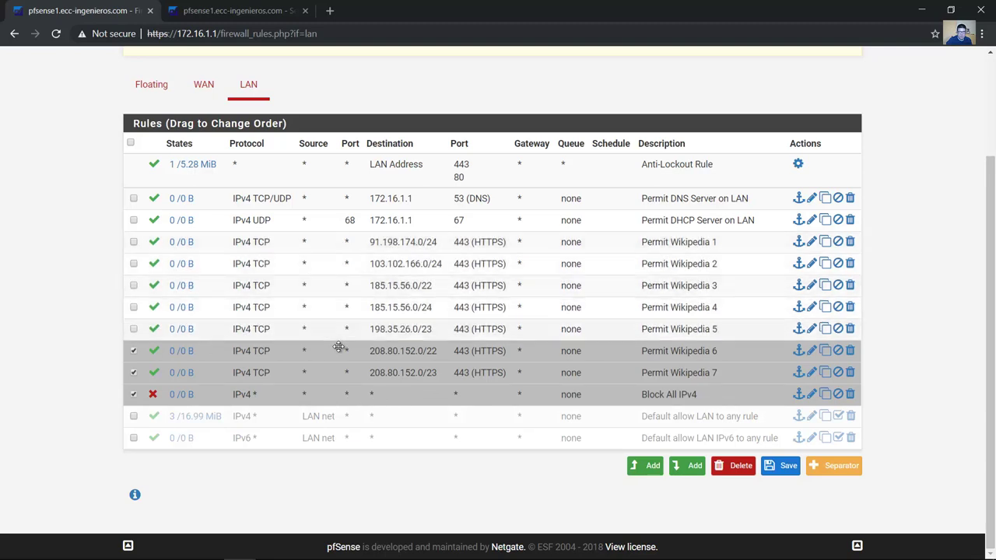
left_click(340, 351)
left_click(344, 379)
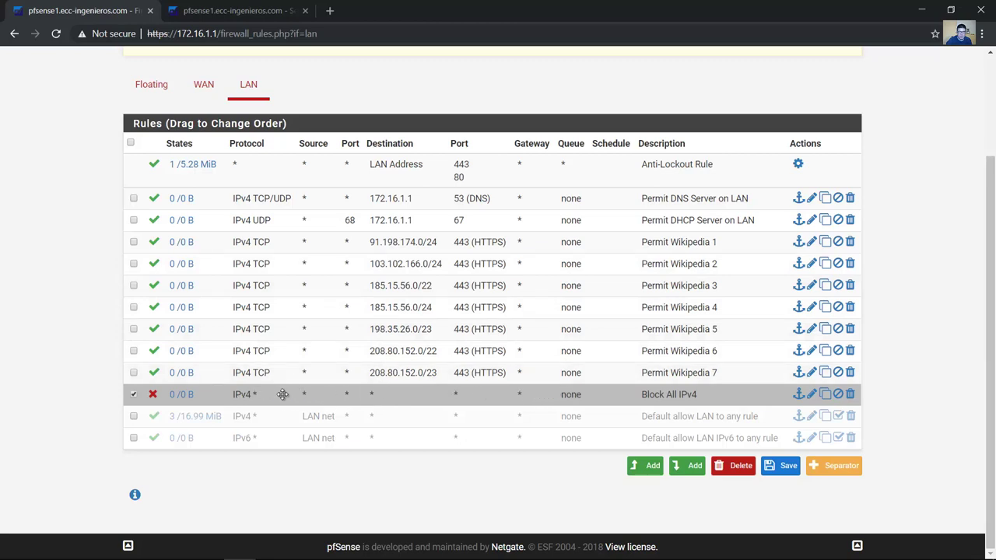
left_click(133, 395)
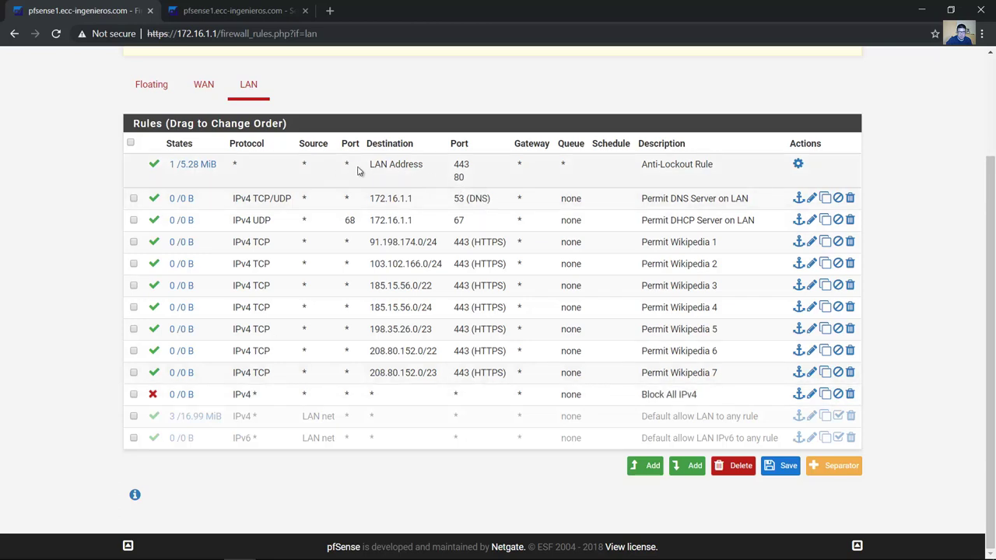
Step: Go through the LAN rules again in evaluation order, from the Anti-Lockout Rule down to Block All IPv4
left_click_drag(404, 166, 706, 161)
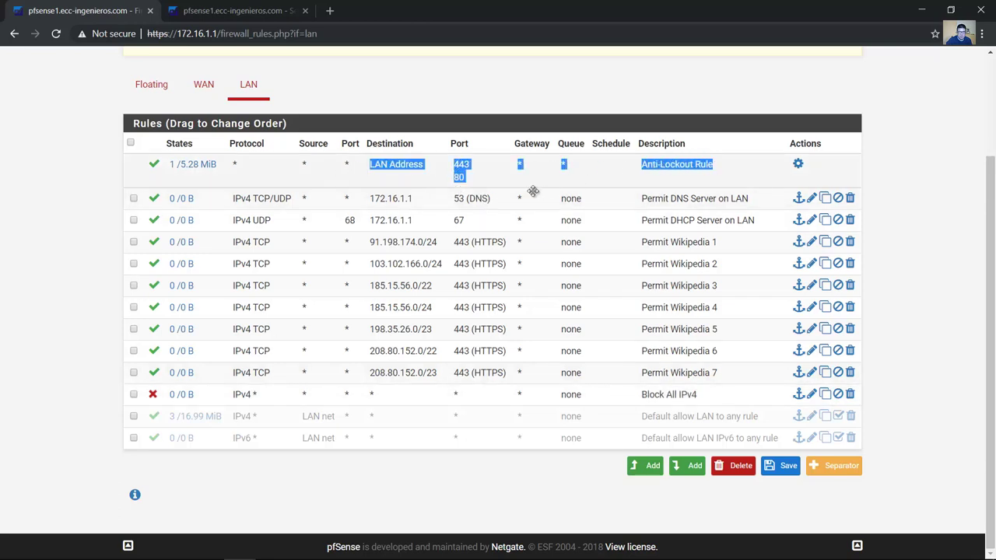
left_click(407, 199)
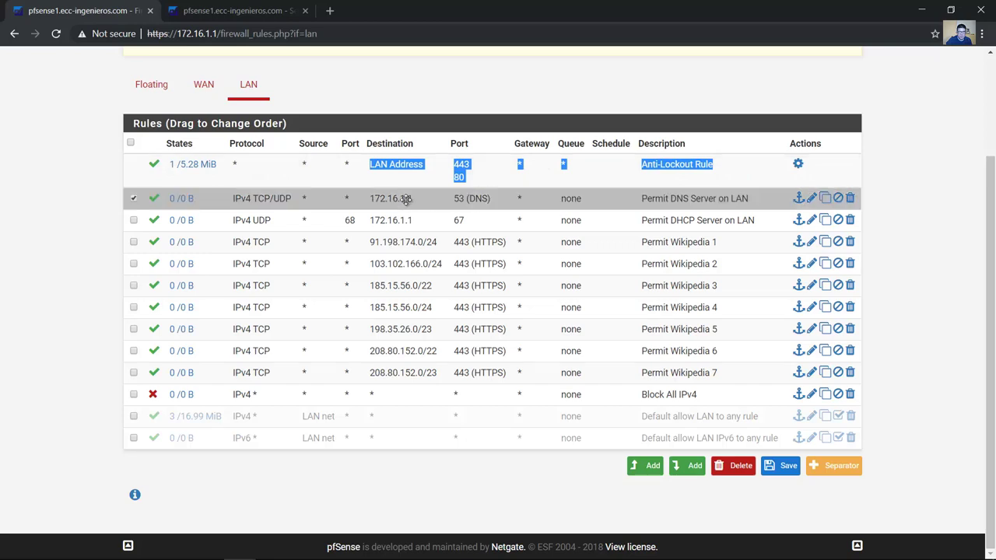
left_click(423, 199)
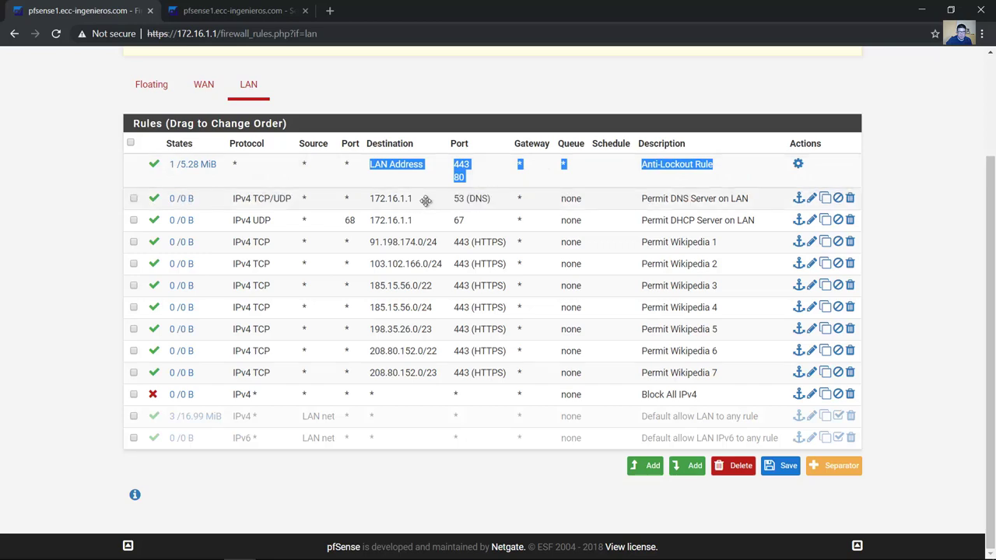
left_click(433, 218)
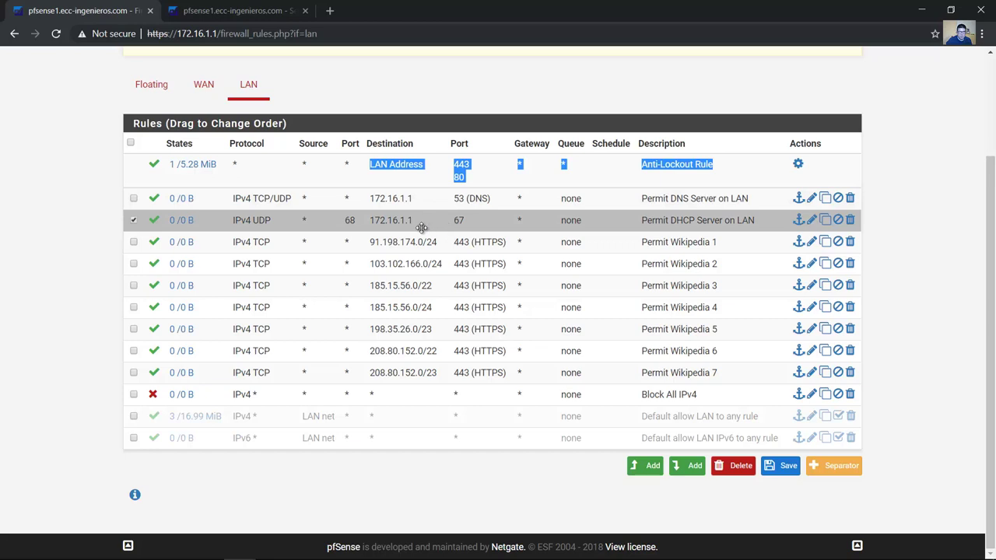
left_click(419, 221)
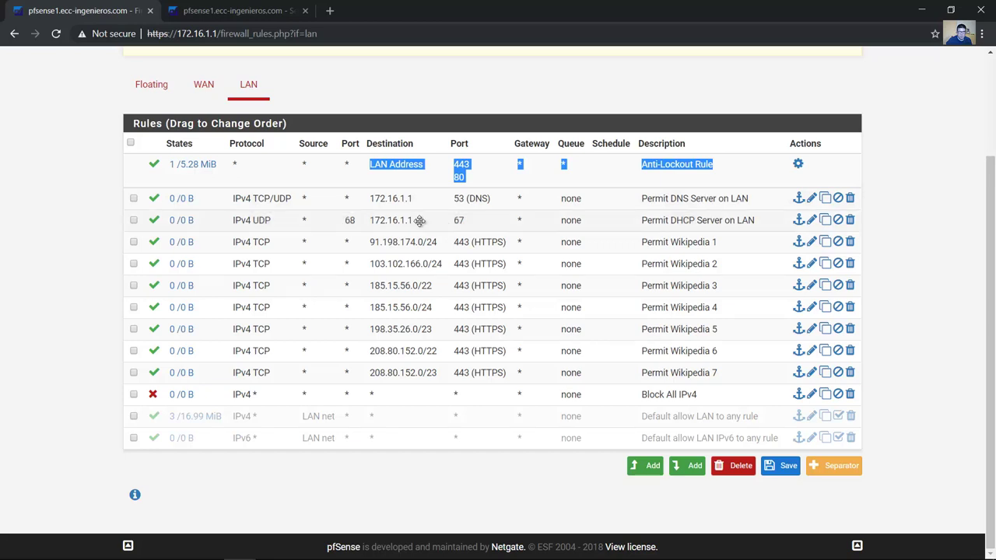
left_click(418, 246)
left_click(417, 264)
left_click(418, 286)
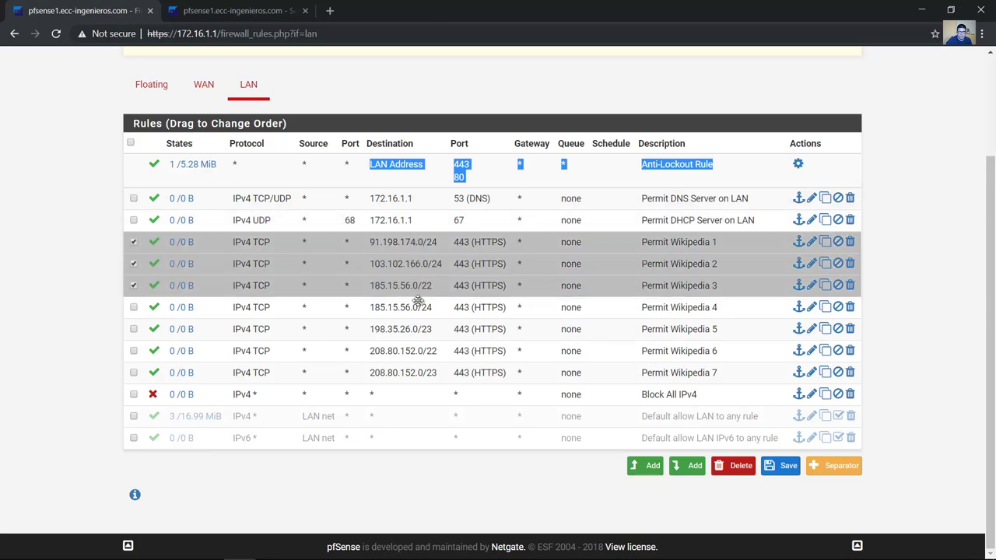
left_click(419, 307)
left_click(419, 329)
left_click(420, 350)
left_click(418, 371)
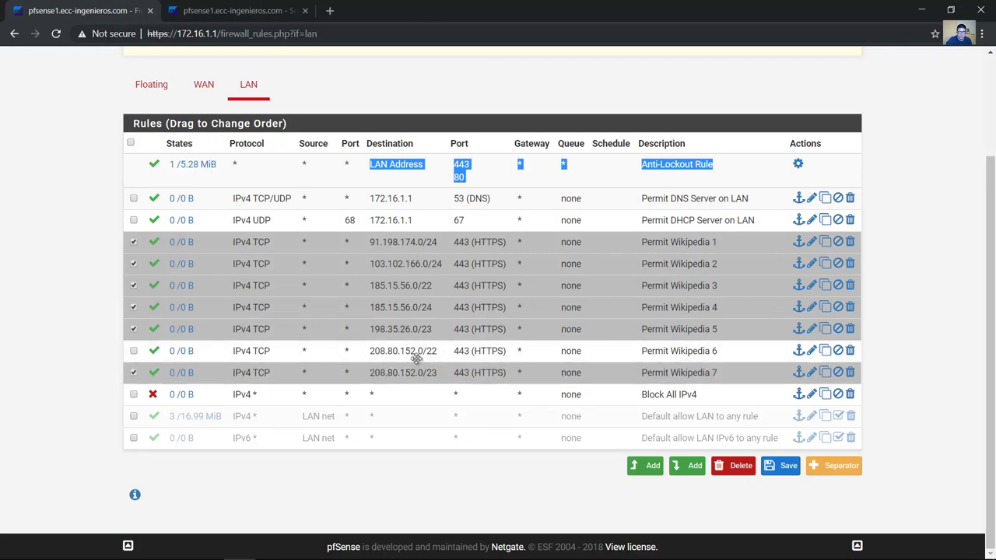
left_click(427, 245)
left_click(429, 264)
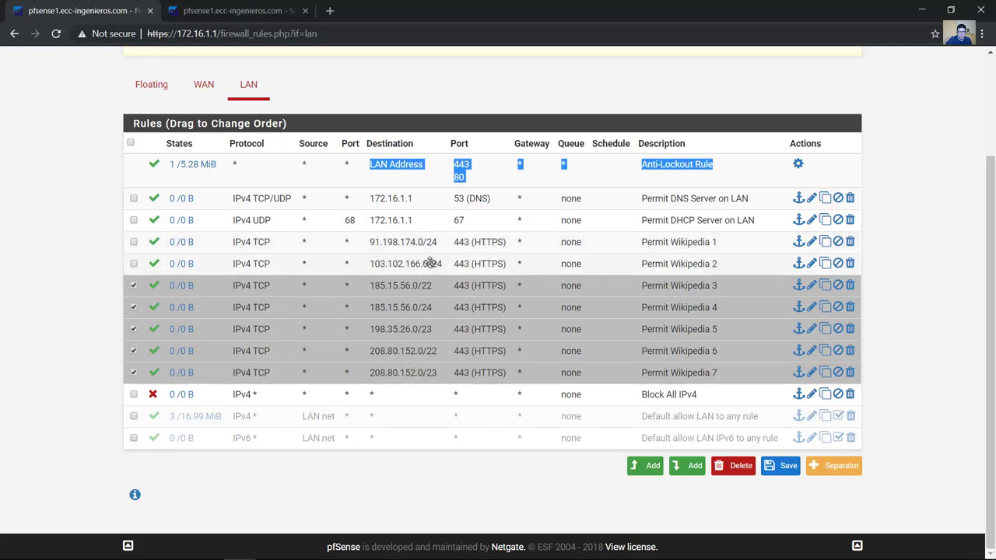
left_click(431, 287)
left_click(428, 308)
left_click(428, 329)
left_click(427, 350)
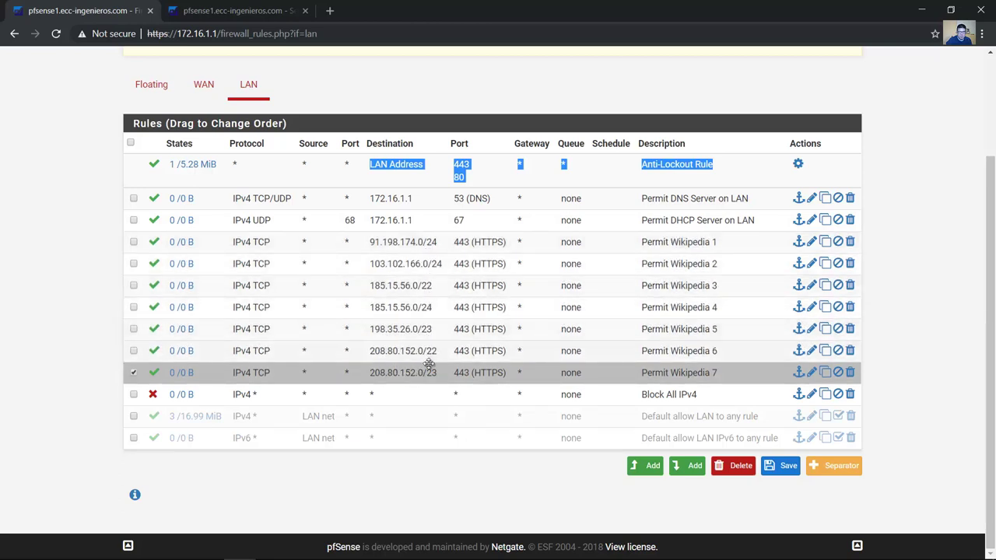
left_click(429, 372)
left_click(428, 390)
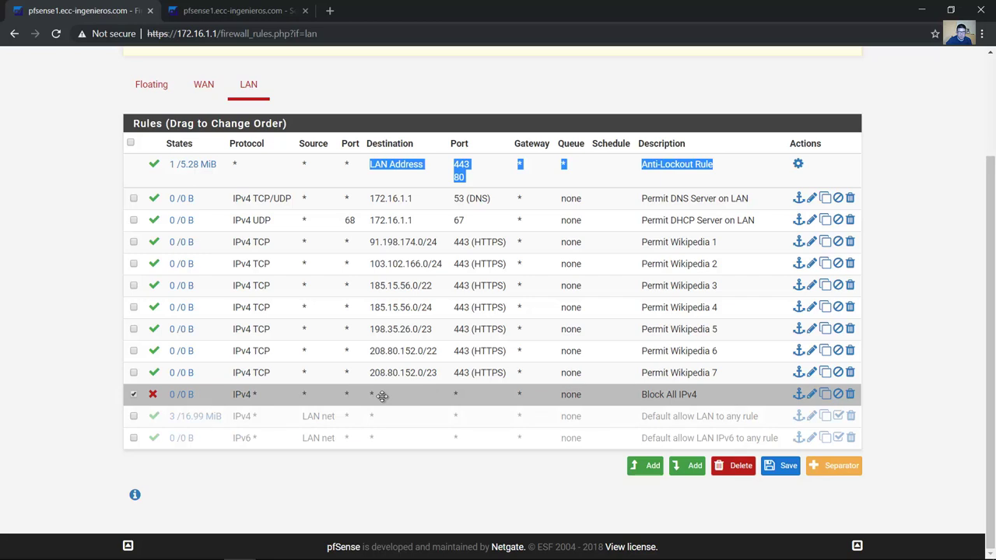
left_click(443, 393)
left_click(920, 289)
Step: Save the LAN rule order and apply the firewall changes
scroll(921, 290, "up", 1)
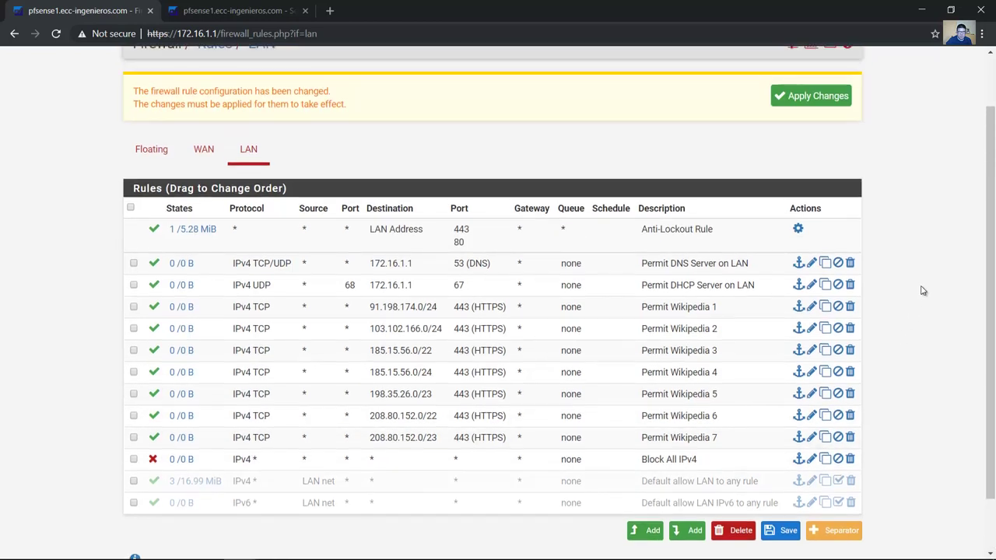
scroll(856, 506, "down", 1)
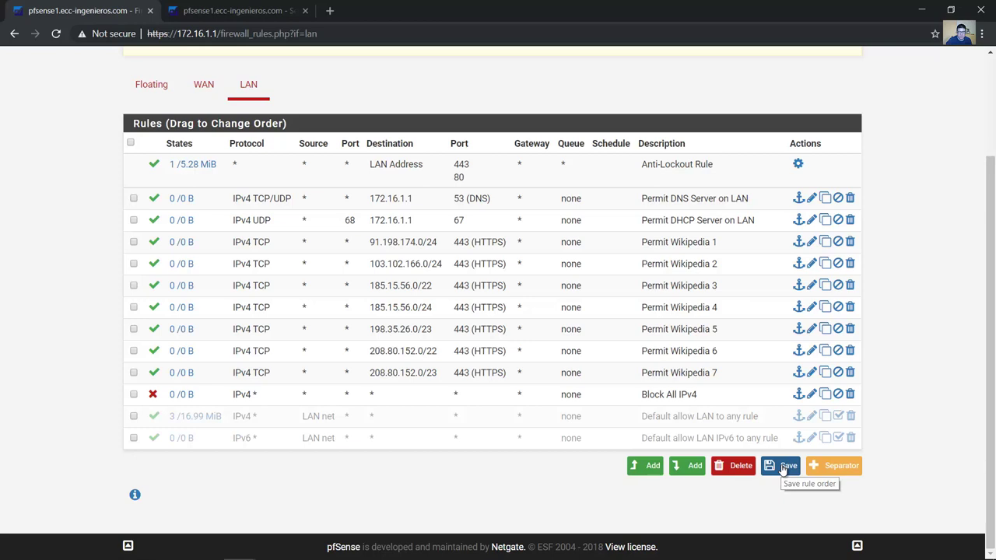
left_click(784, 467)
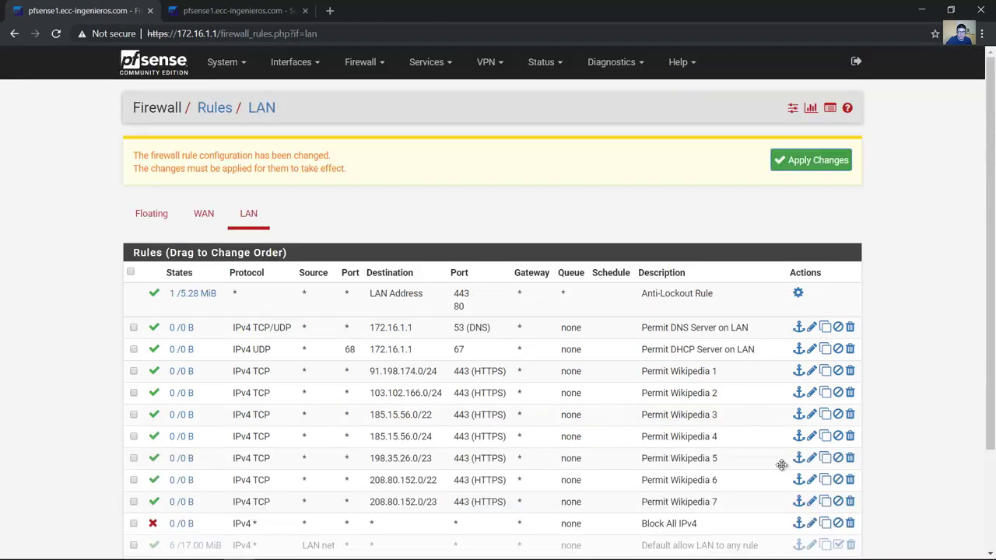
left_click(803, 166)
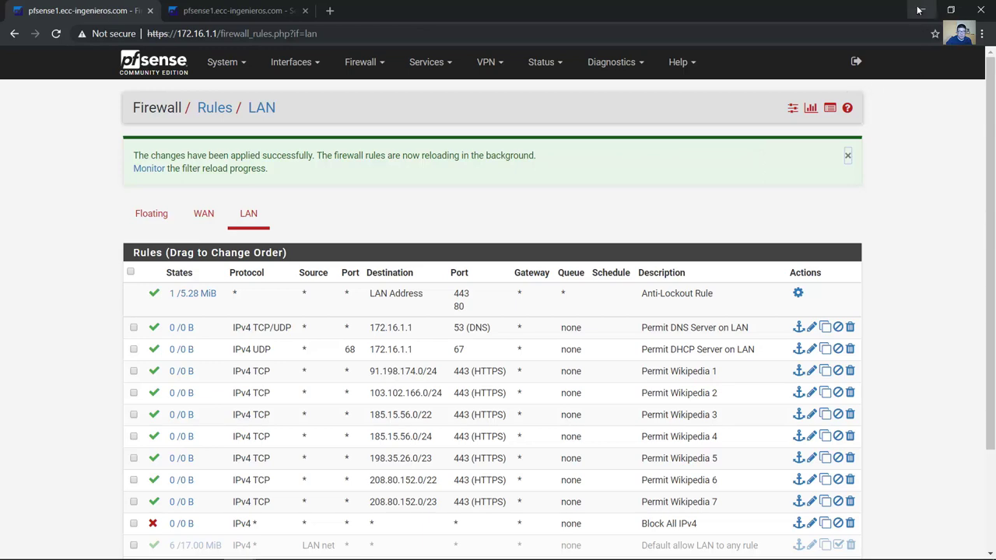
Step: Switch to the Command Prompt and release the computer's IP addresses with ipconfig/release
left_click(919, 11)
left_click(920, 10)
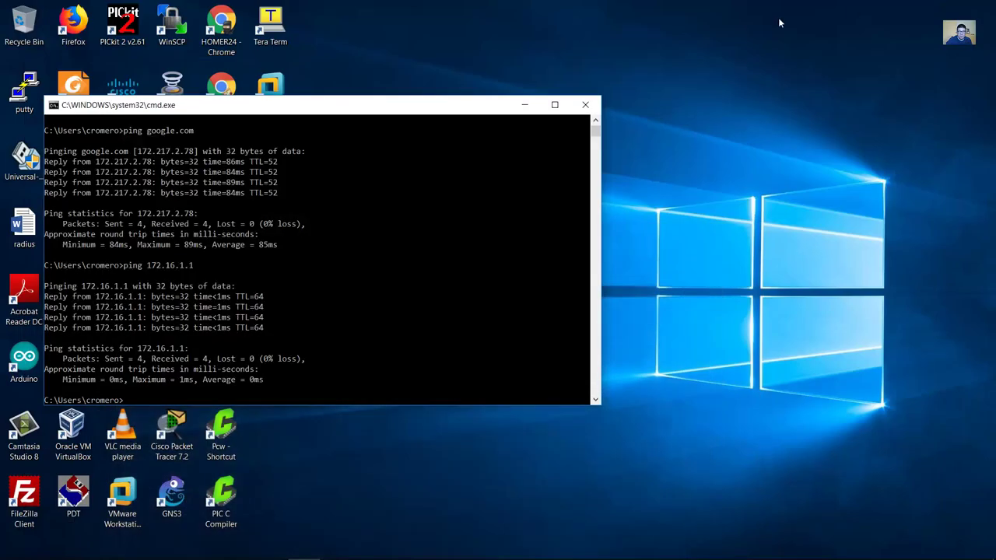
left_click(525, 104)
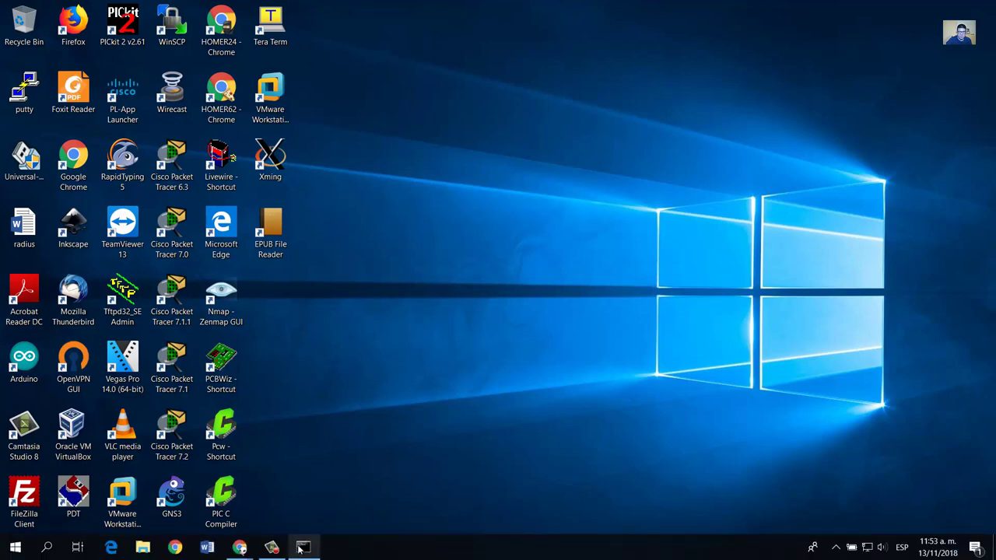
left_click(307, 545)
left_click(447, 277)
type("ipconfig/release")
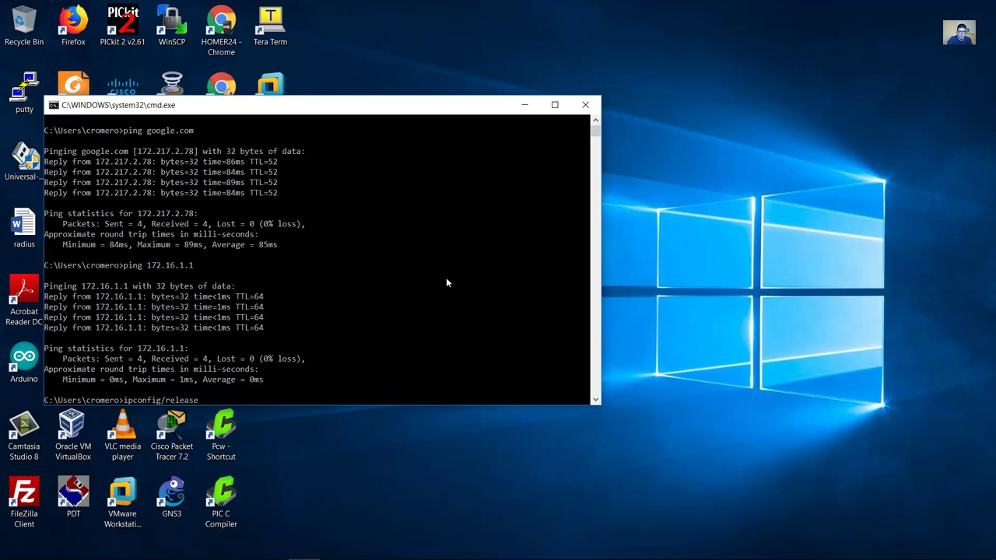
key("Return")
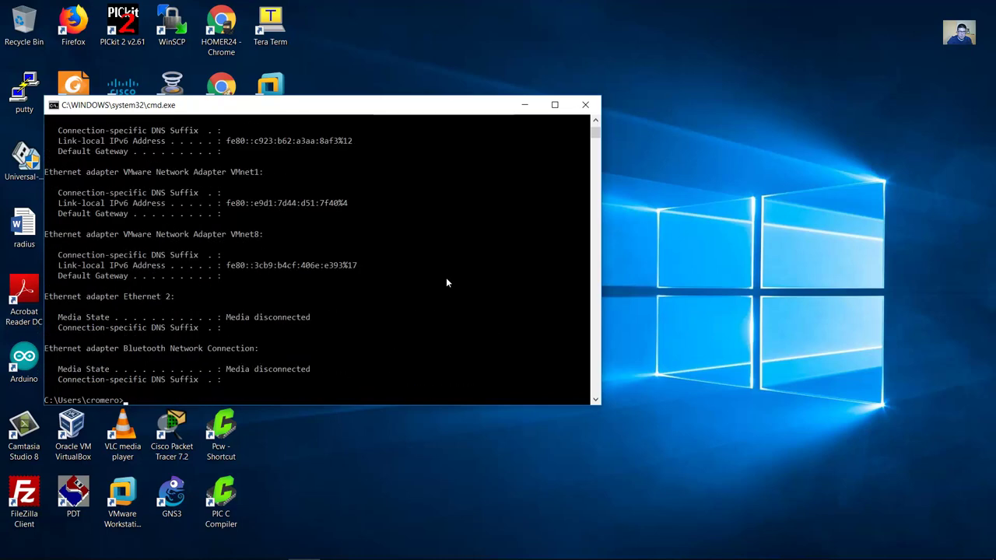
Step: Check the network adapters in the release output and request new IP addresses with ipconfig/renew
scroll(429, 314, "up", 1)
scroll(429, 314, "up", 4)
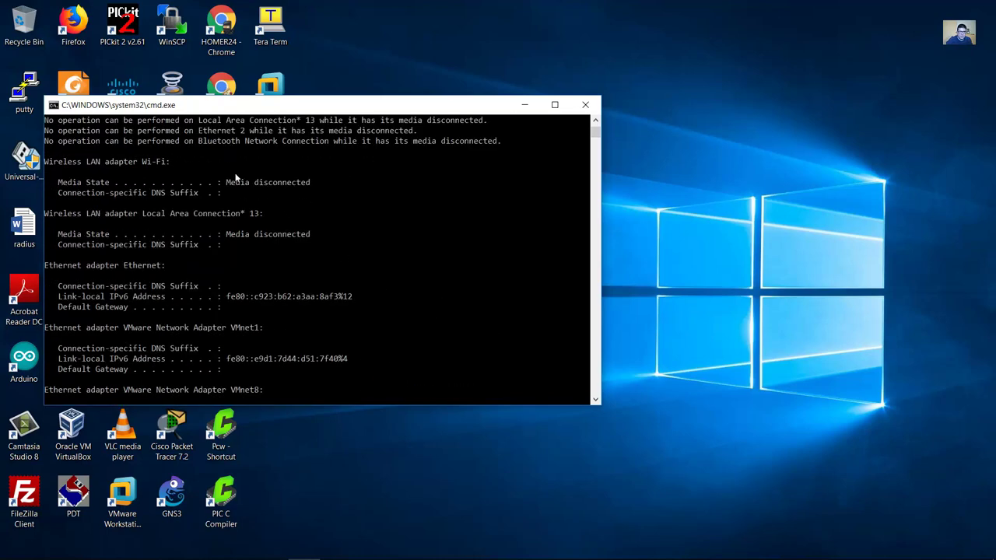
scroll(235, 177, "down", 5)
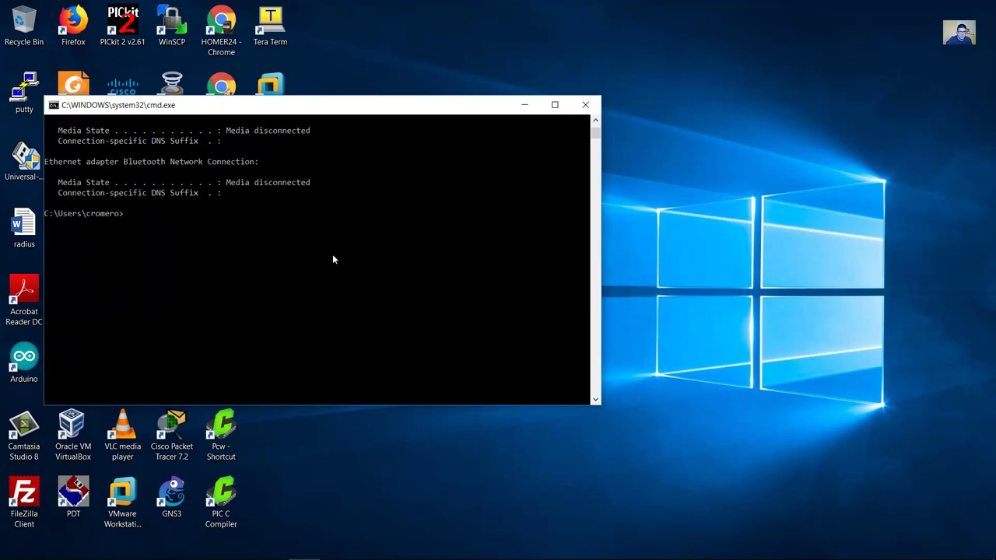
left_click(369, 275)
type("ipconfig/release")
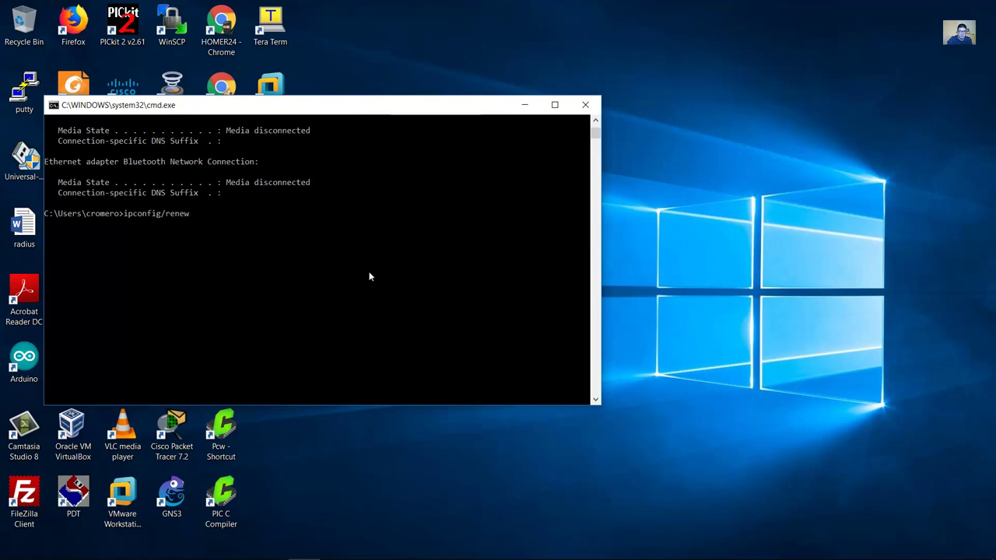
key("Return")
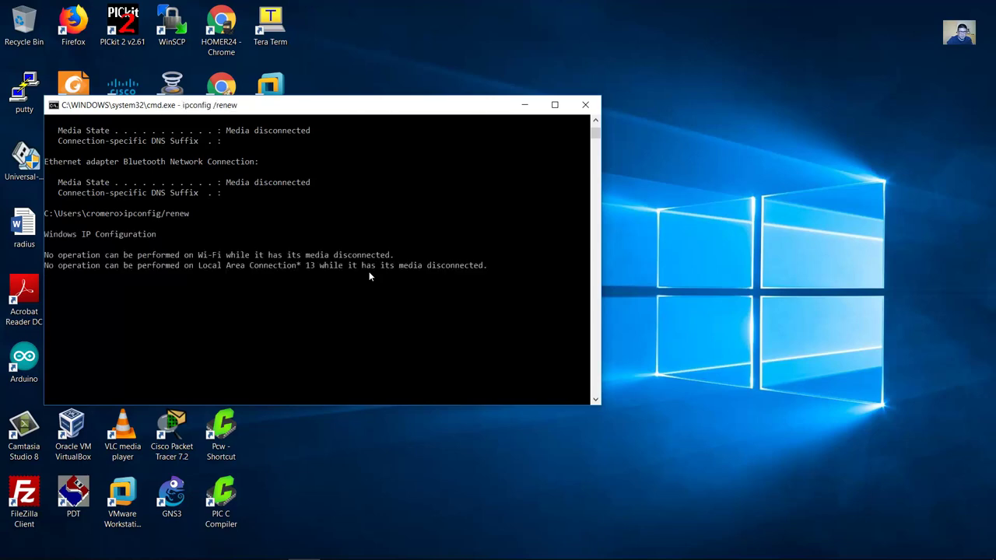
Step: Enlarge the Command Prompt to full screen and check the IPv4 address renewed for the Ethernet adapter
left_click(553, 104)
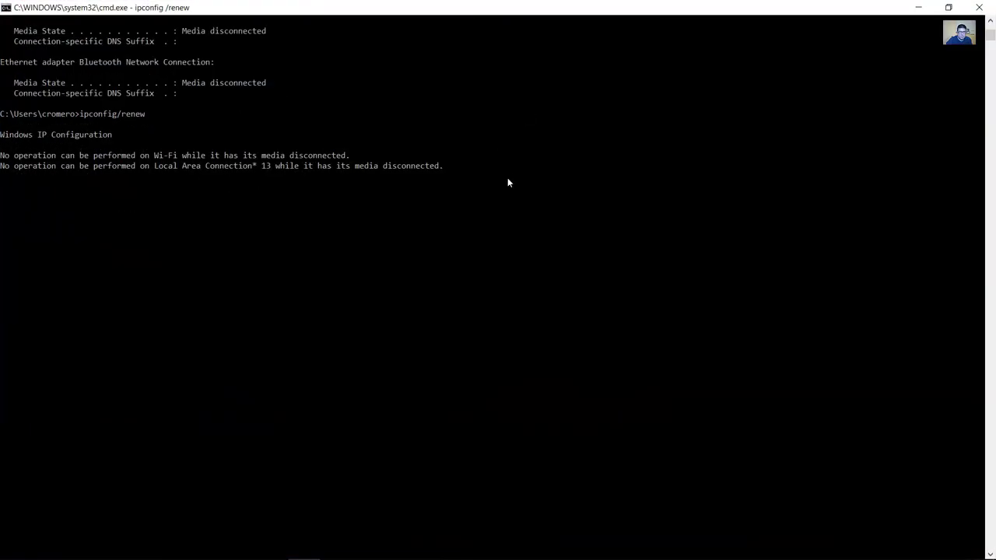
mouse_move(674, 553)
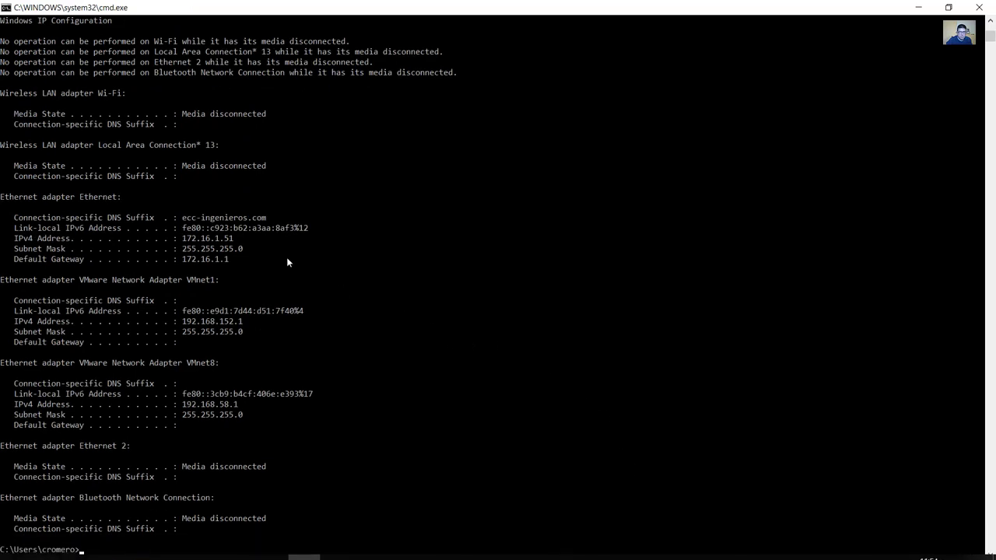
left_click(187, 238)
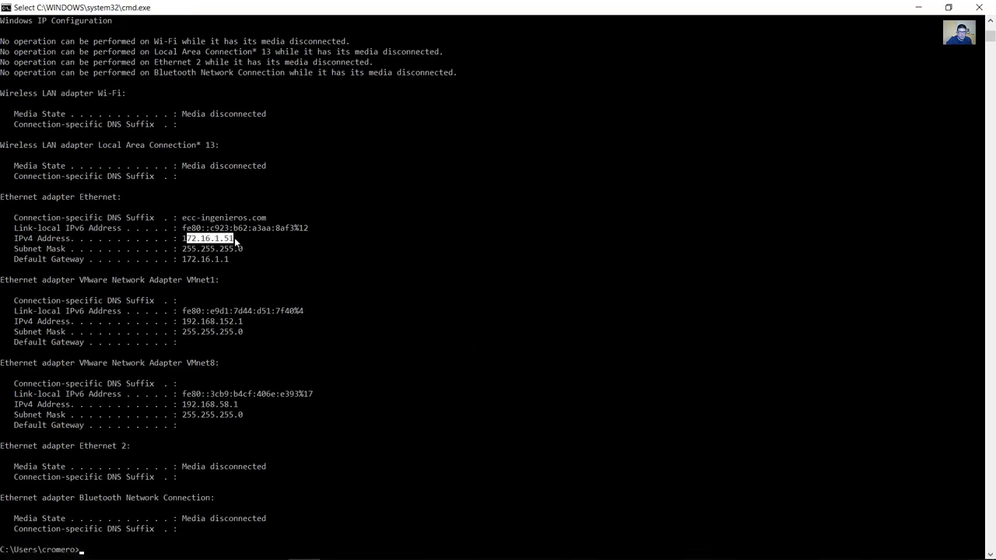
left_click_drag(242, 238, 182, 238)
left_click_drag(119, 197, 76, 198)
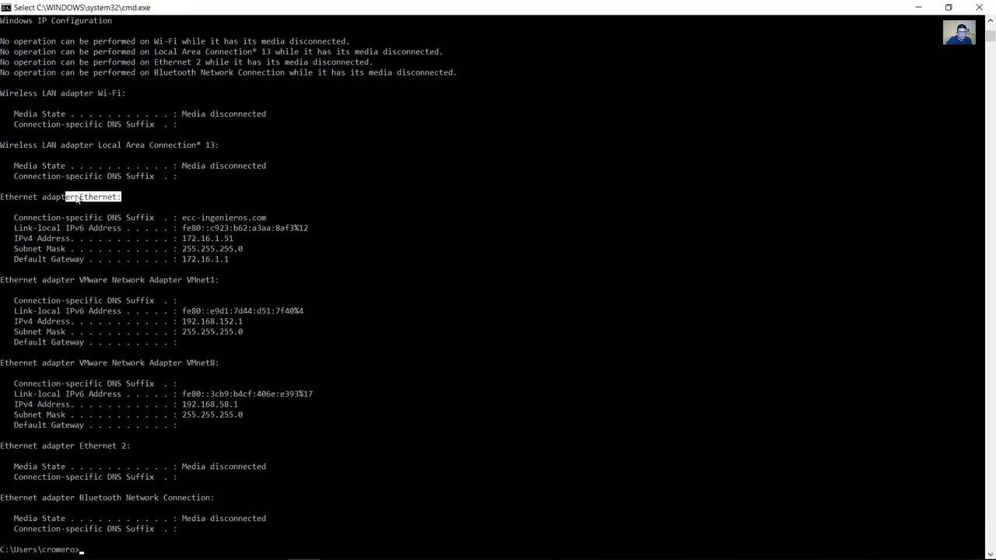
left_click(203, 238)
left_click_drag(189, 239, 231, 238)
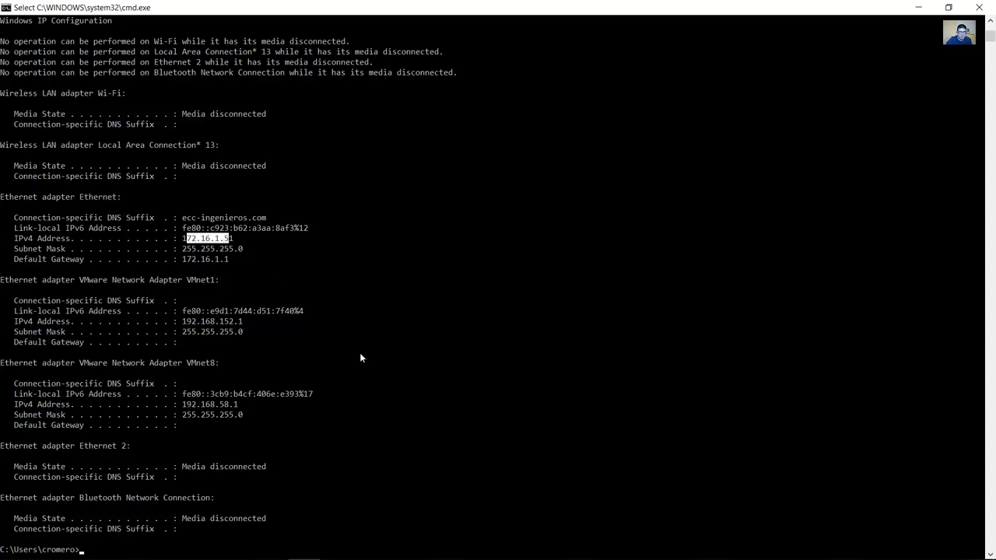
left_click(360, 354)
Step: Display the full IP configuration of all adapters with ipconfig/all
key("Escape")
key("Up")
key("BackSpace")
key("BackSpace")
key("BackSpace")
key("BackSpace")
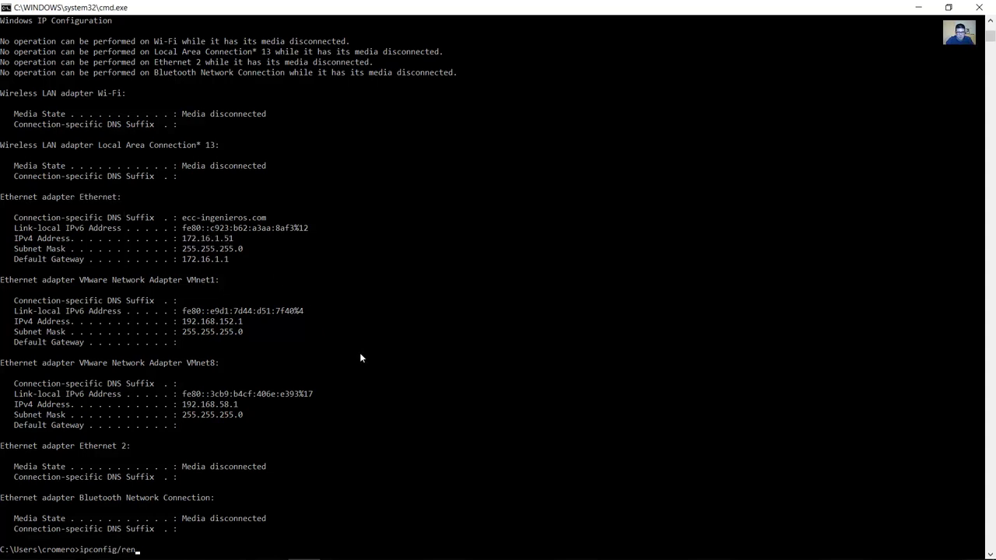
type("all")
key("Return")
Step: Examine the Ethernet adapter's IPv4 address, DHCP server and DNS server in the full configuration output
scroll(395, 300, "up", 11)
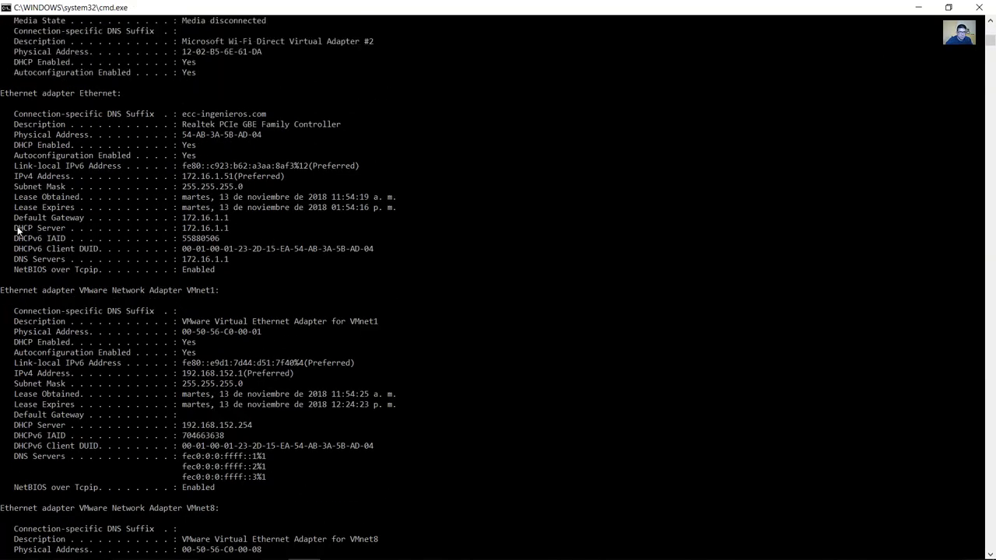
left_click_drag(183, 176, 234, 178)
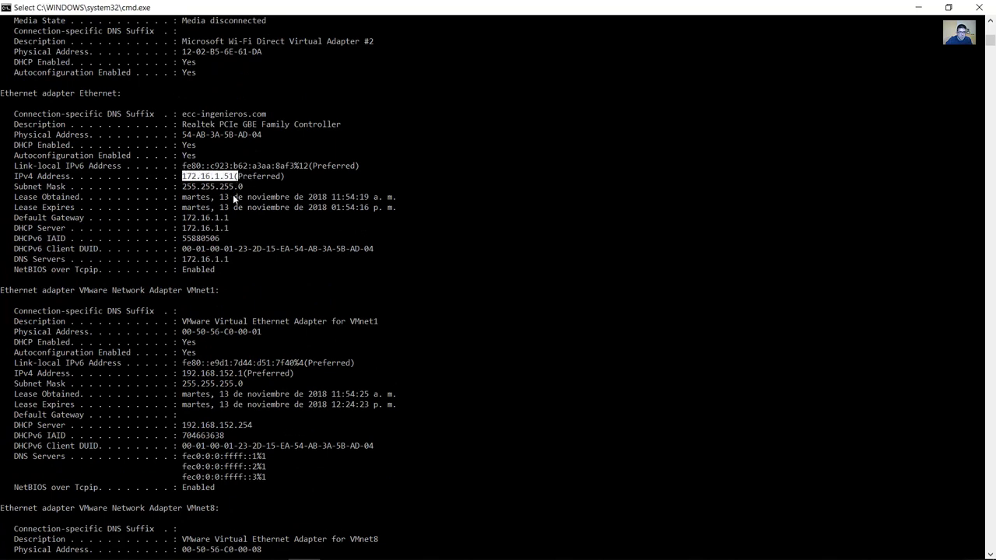
left_click_drag(233, 228, 13, 227)
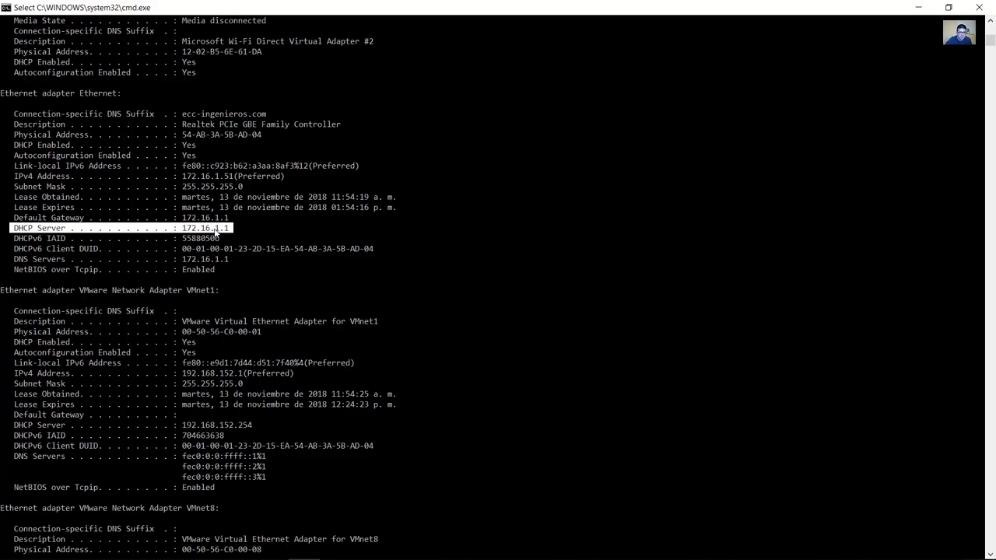
left_click_drag(226, 261, 13, 261)
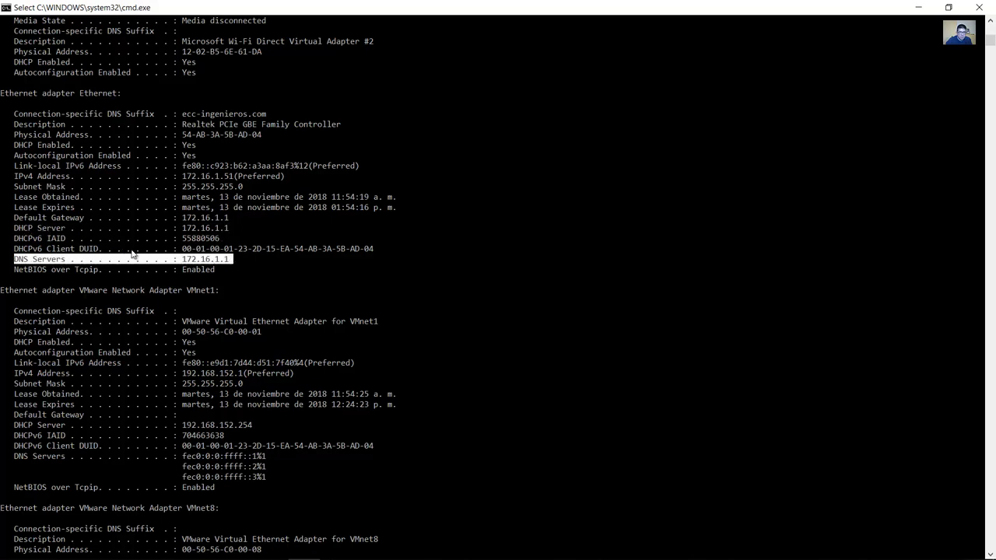
left_click(226, 265)
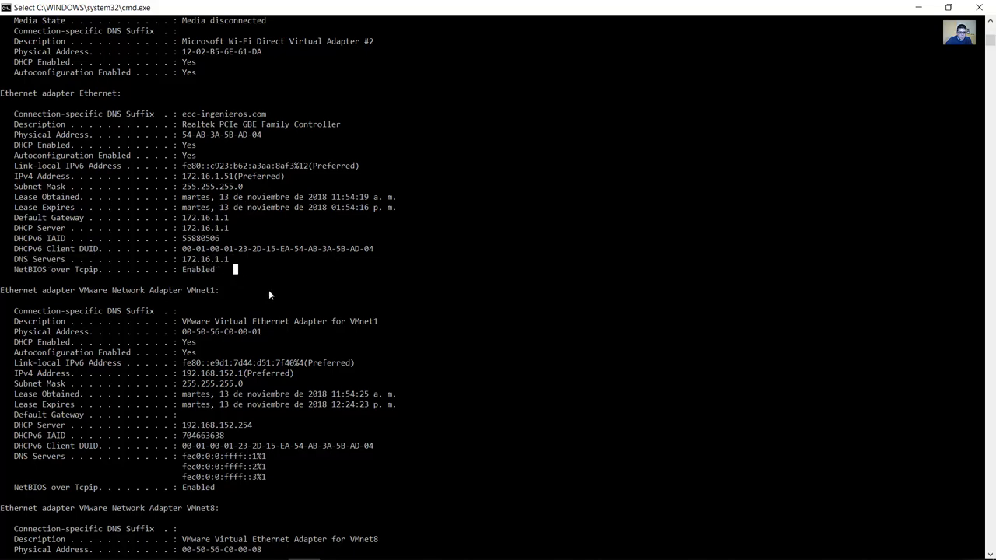
Step: Test DNS resolution by running nslookup wikipedia.org and check the addresses in the answer
scroll(311, 311, "down", 15)
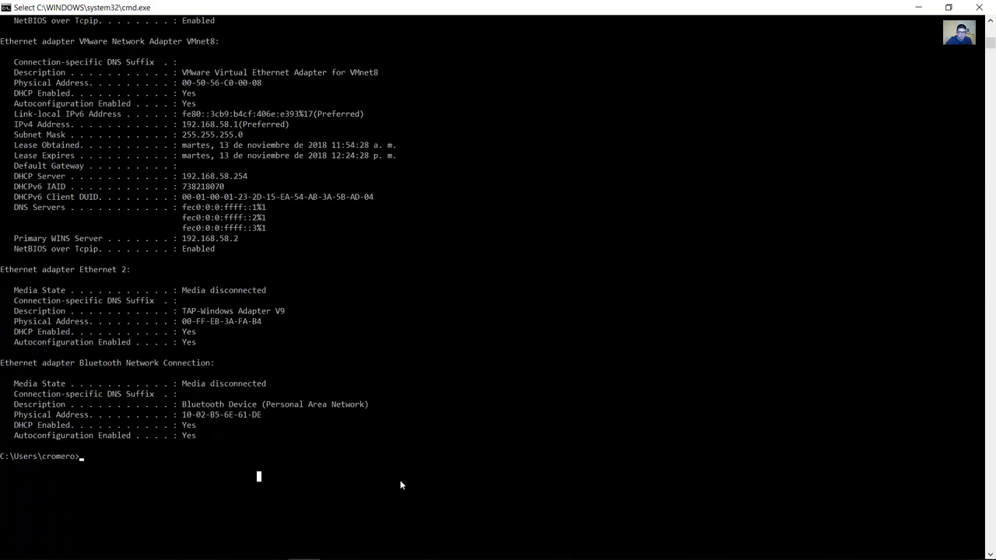
type("nsll")
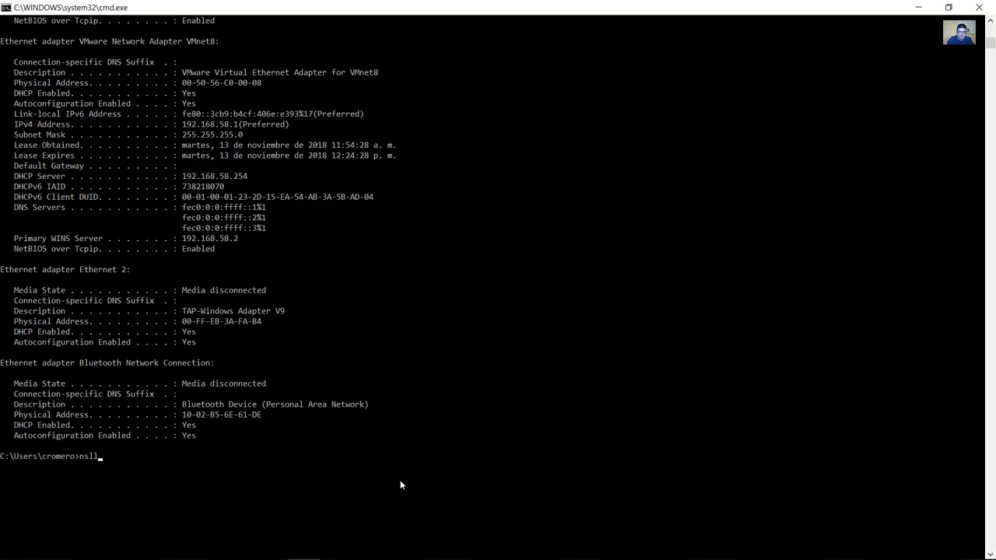
type("oookup")
type(" google")
type(".")
key("BackSpace")
key("BackSpace")
key("BackSpace")
key("BackSpace")
key("BackSpace")
key("BackSpace")
key("BackSpace")
type("wikipedia-org")
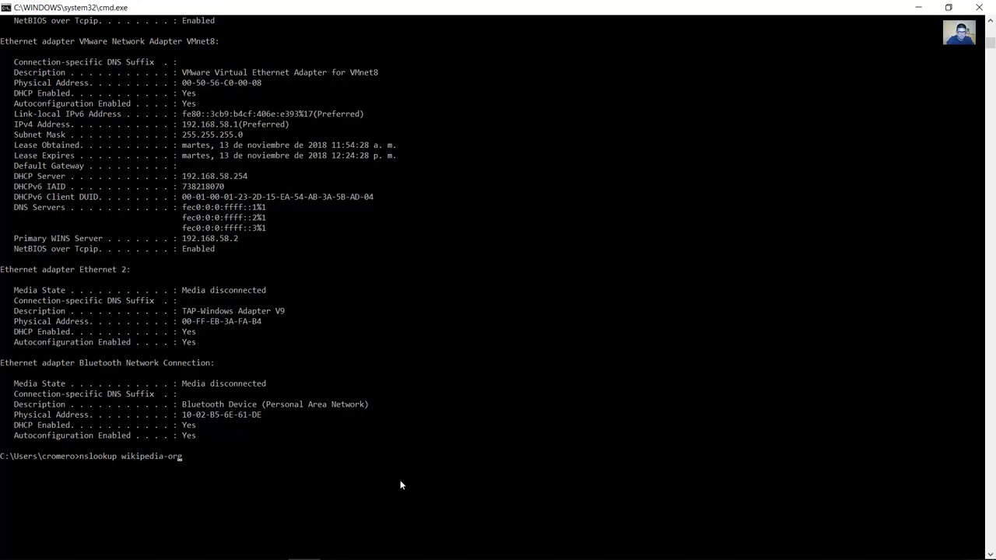
key("Left")
key("Left")
key("Left")
key("Left")
key("Delete")
type(".")
key("Return")
left_click_drag(130, 518, 44, 519)
left_click(124, 538)
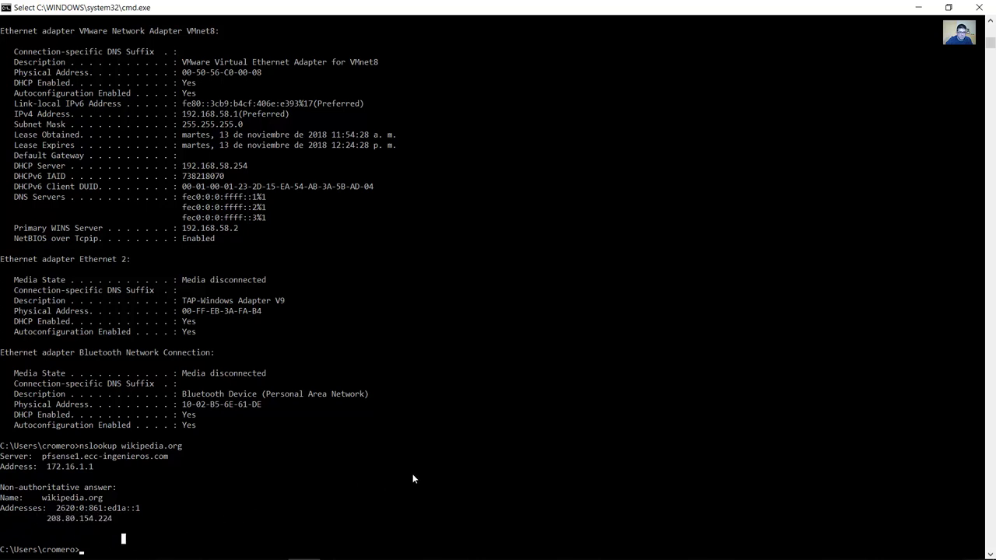
Step: Ping the pfSense LAN address 172.16.1.1 and check the replies
left_click(343, 452)
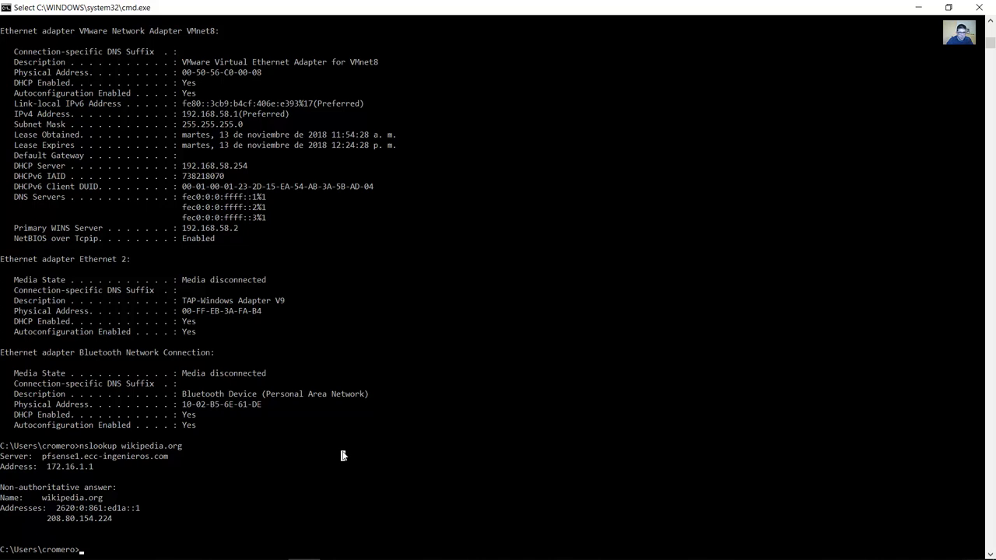
type("ping")
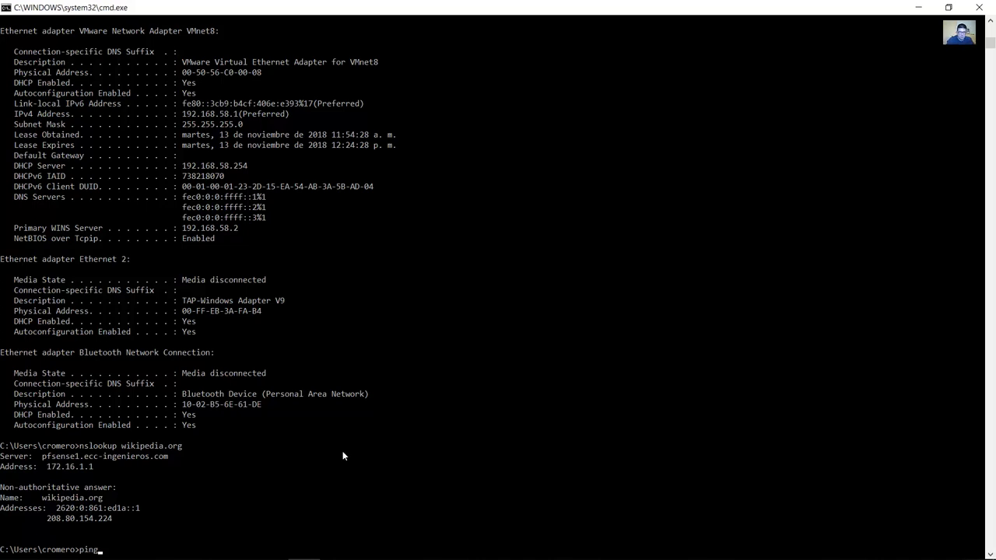
type(" 172.16.1.1")
key("Return")
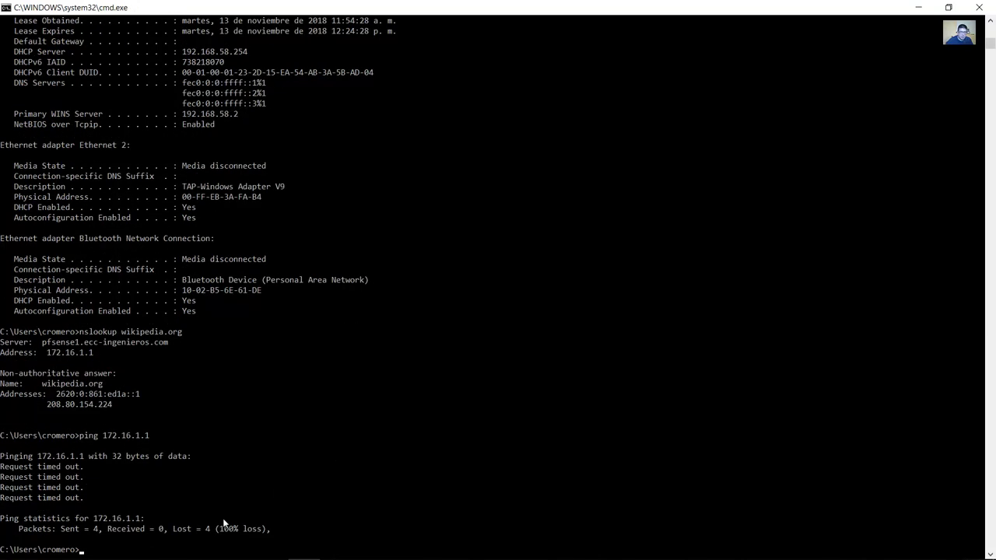
left_click_drag(82, 500, 8, 468)
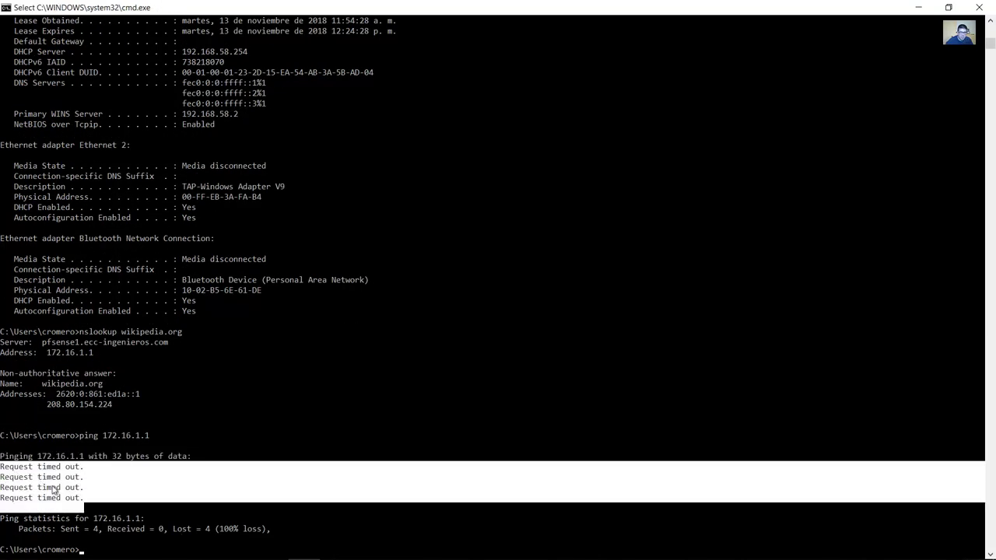
left_click(106, 508)
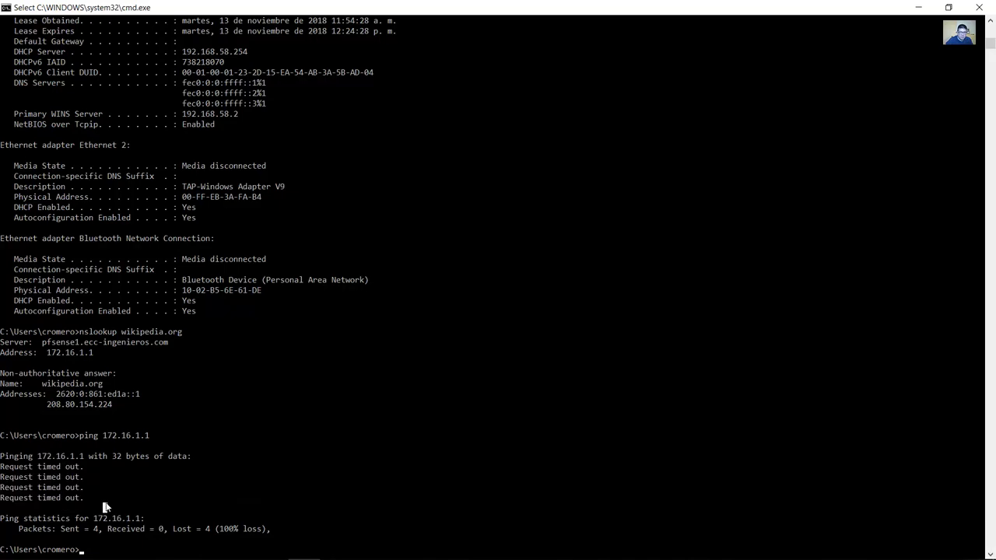
left_click(918, 7)
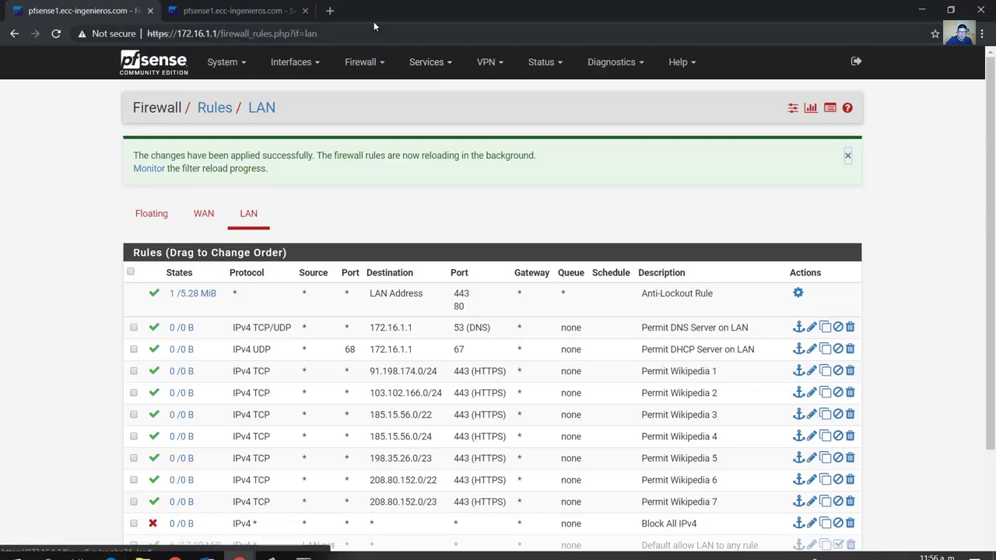
key("ctrl+t")
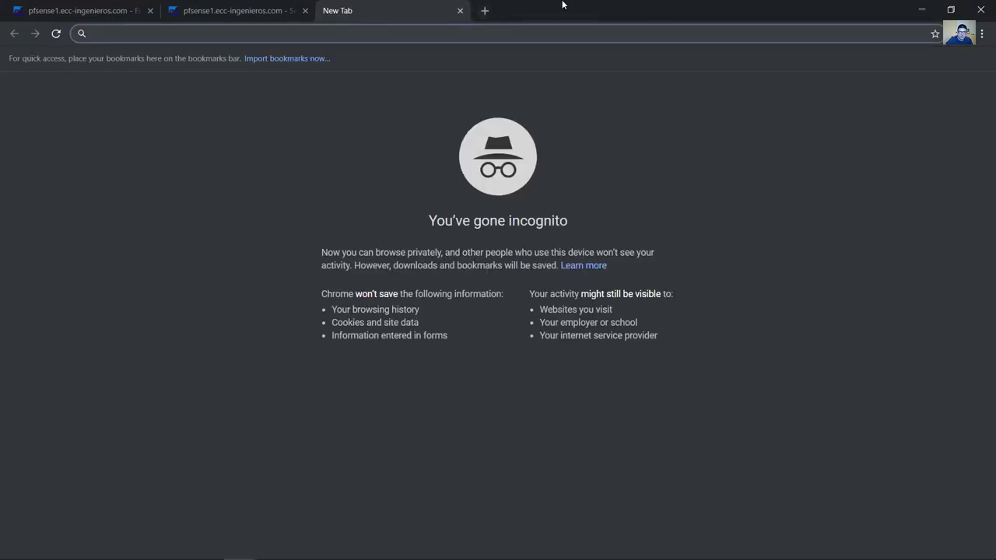
type("face")
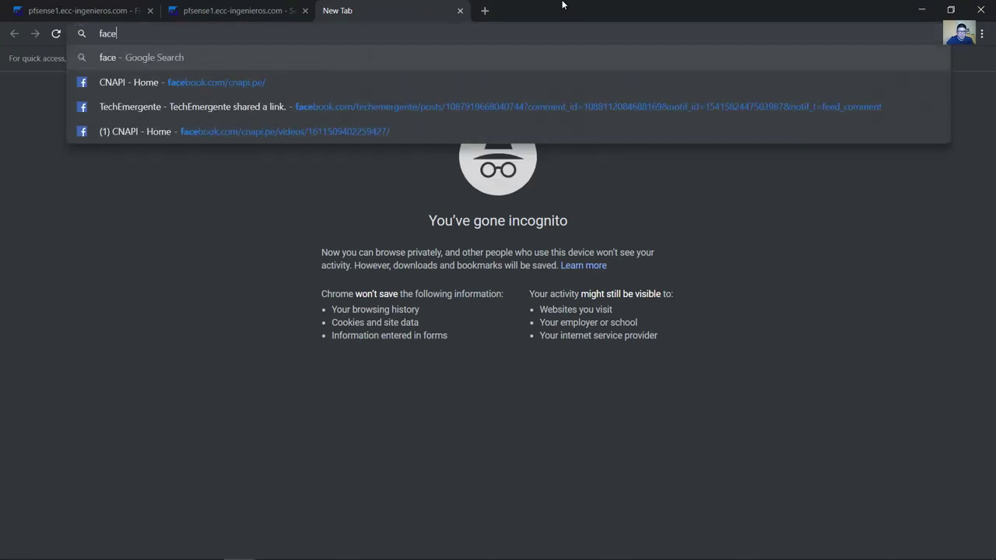
type("book")
key("Return")
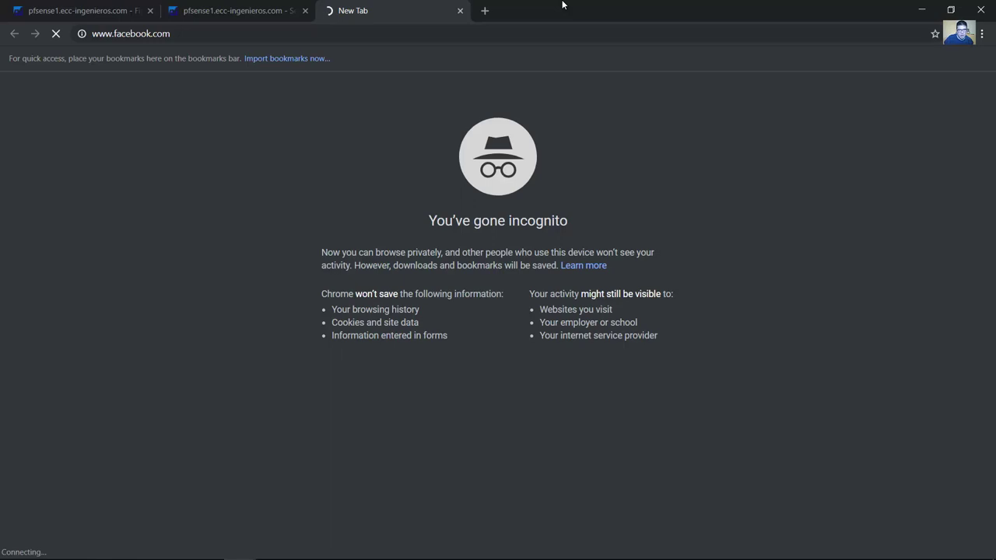
left_click(486, 12)
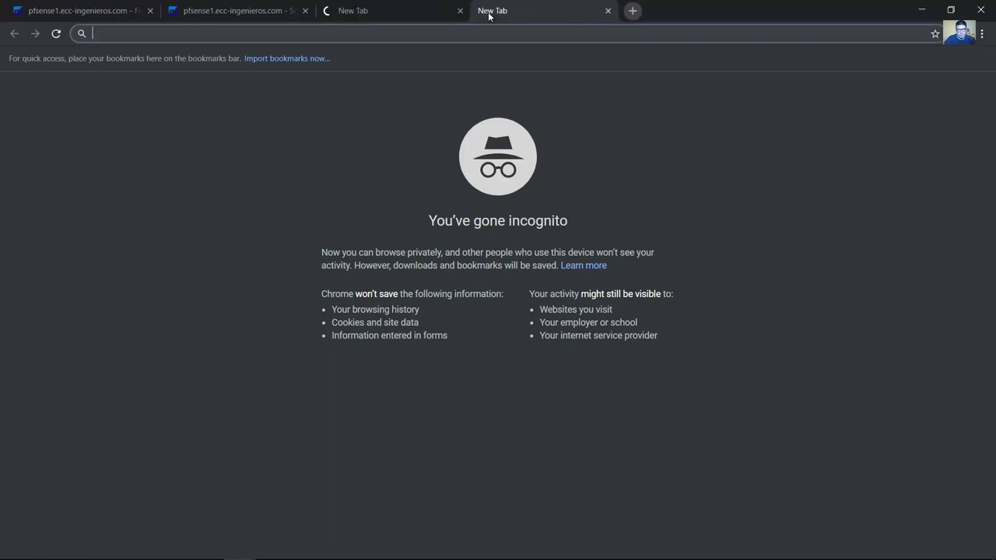
type("t")
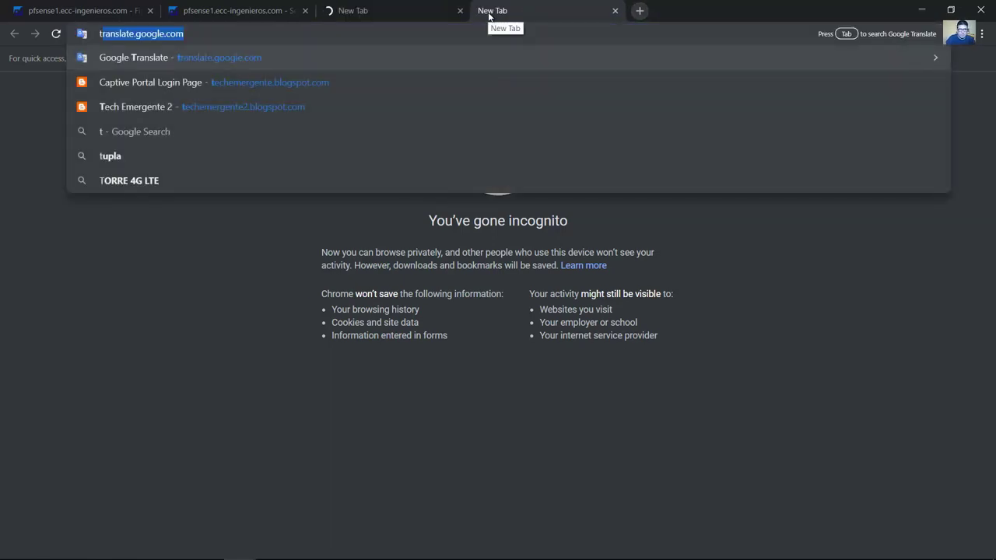
type("w")
key("BackSpace")
type("wt")
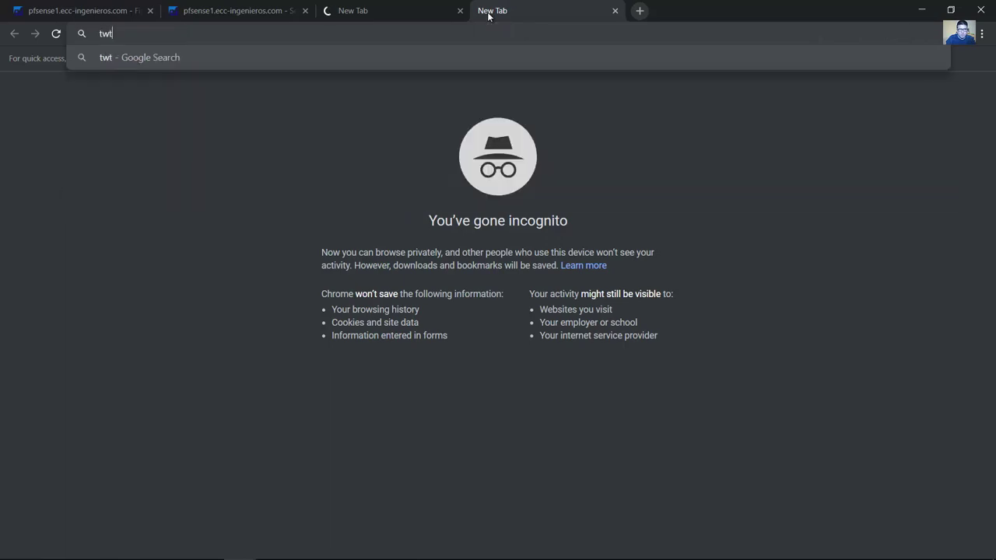
key("BackSpace")
type("itter")
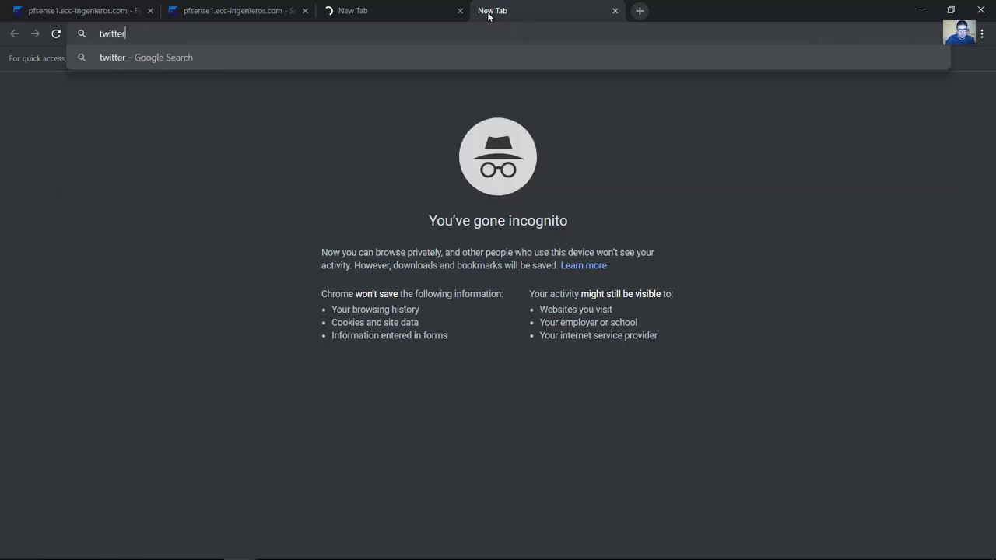
key("Return")
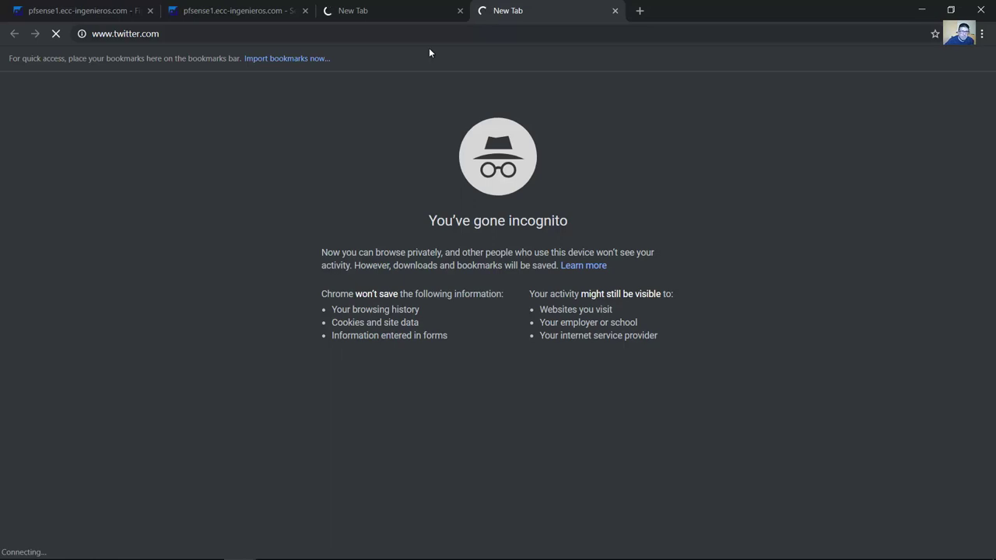
Step: Check the Facebook and Twitter tabs, and try to load google.com in a further new tab
left_click(397, 11)
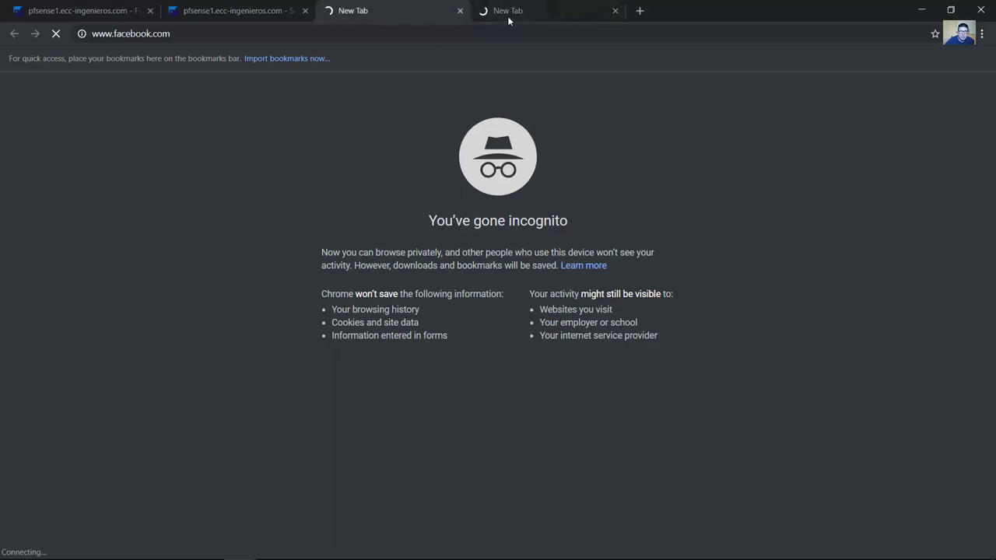
left_click(510, 17)
left_click(640, 17)
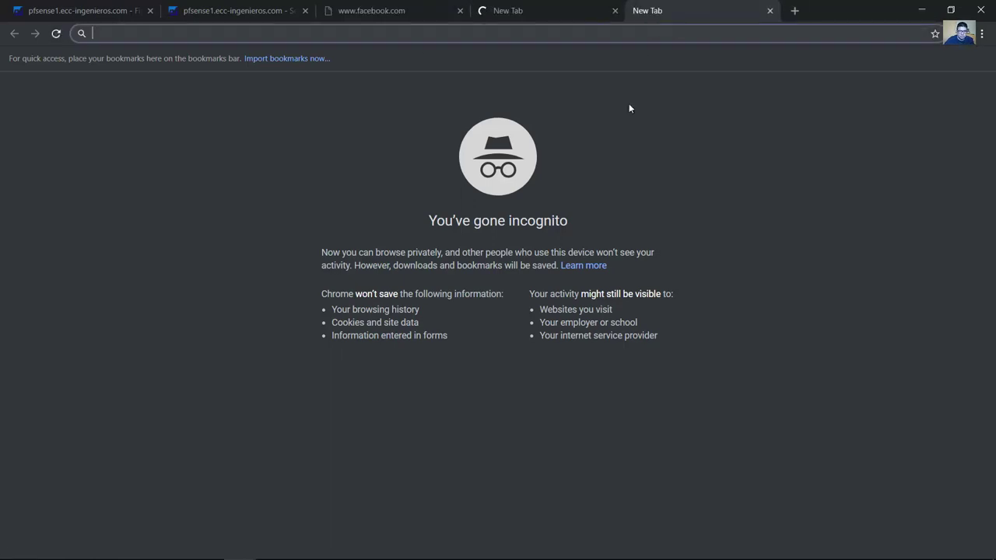
type("google.com")
key("Return")
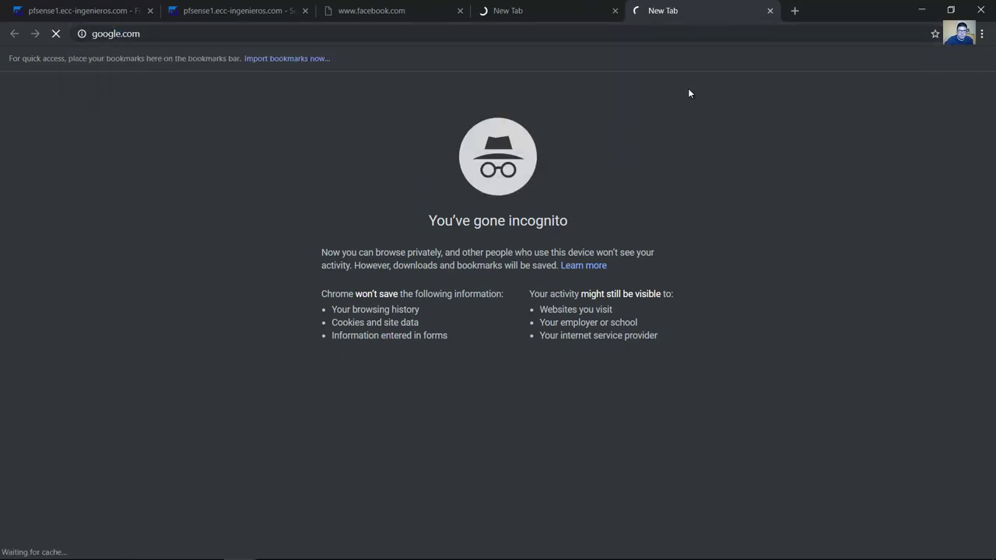
Step: Compare the loading status of the Facebook, Twitter and Google pages
left_click(429, 6)
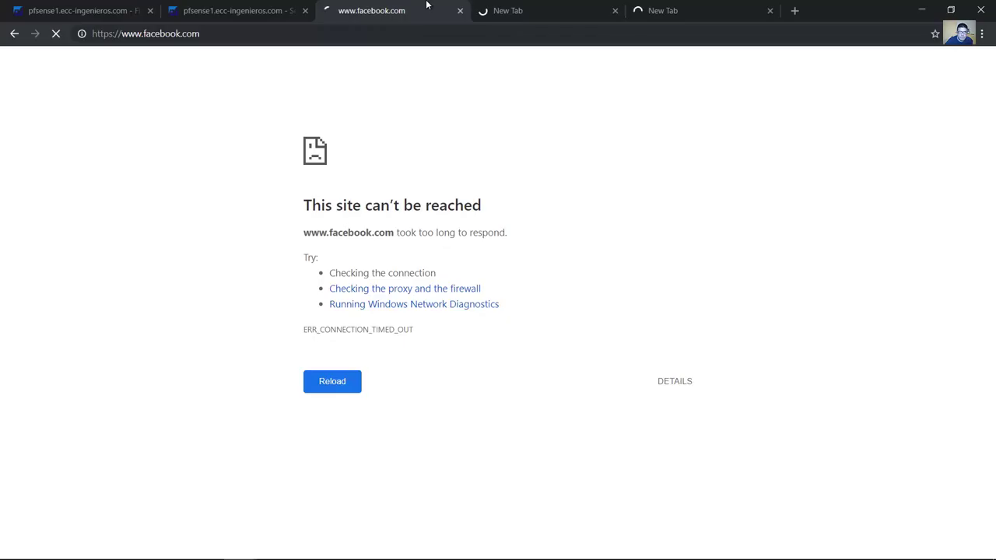
left_click(520, 8)
left_click(673, 13)
left_click(515, 11)
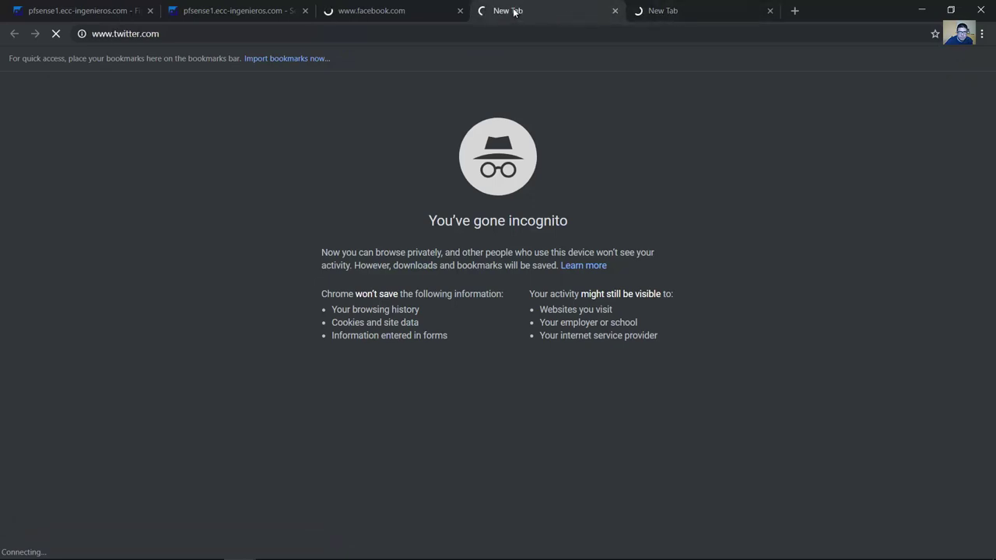
key("ctrl+shift+Tab")
key("ctrl+Tab")
left_click(644, 16)
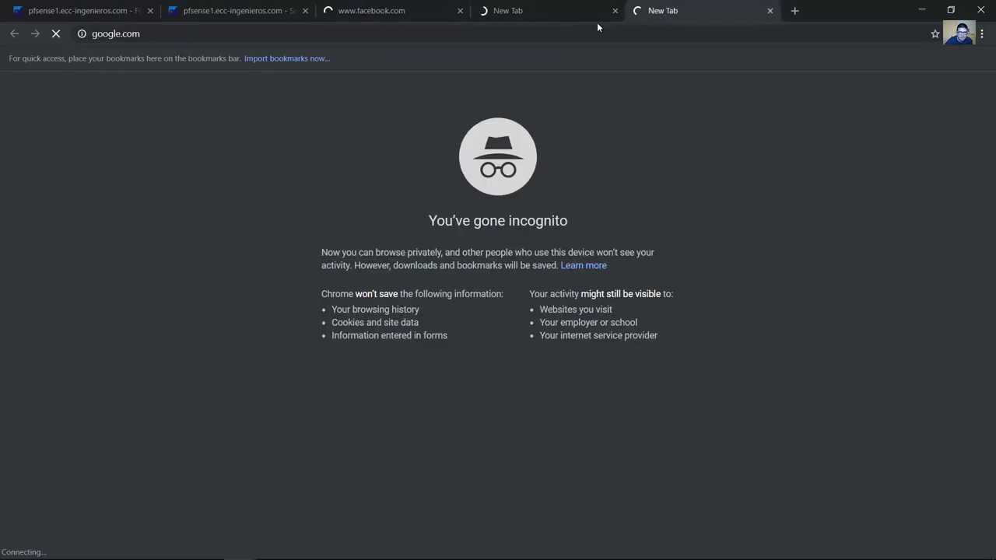
Step: Recheck the pending Facebook, Twitter and Google tabs, and load wikipedia.org in a new tab
left_click(429, 7)
key("ctrl+Tab")
left_click(752, 7)
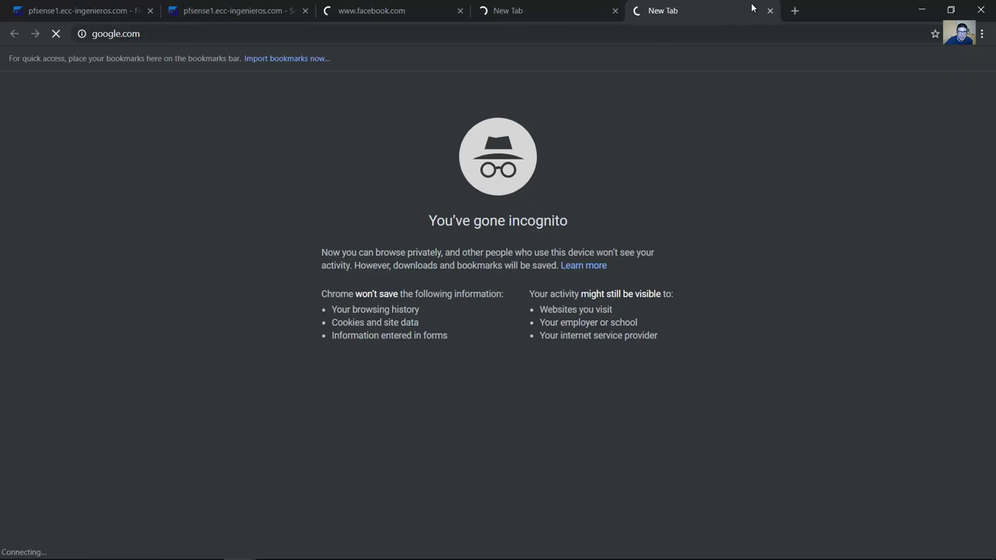
left_click(794, 10)
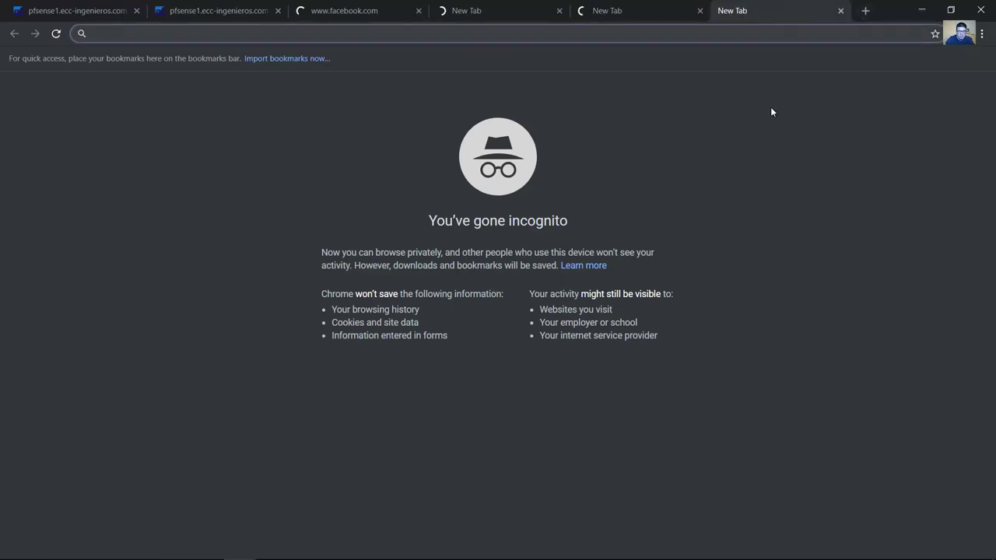
type("wi")
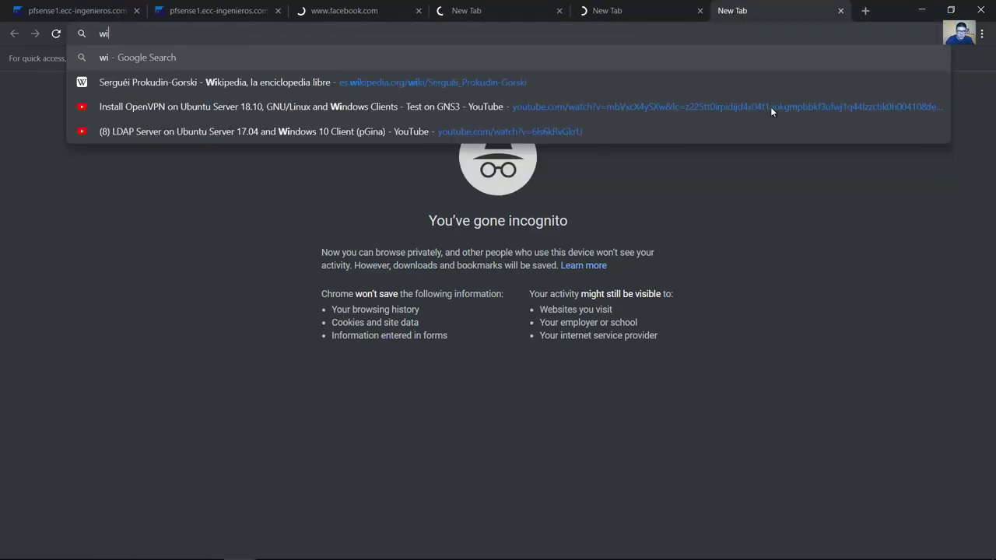
type("kipedia.org")
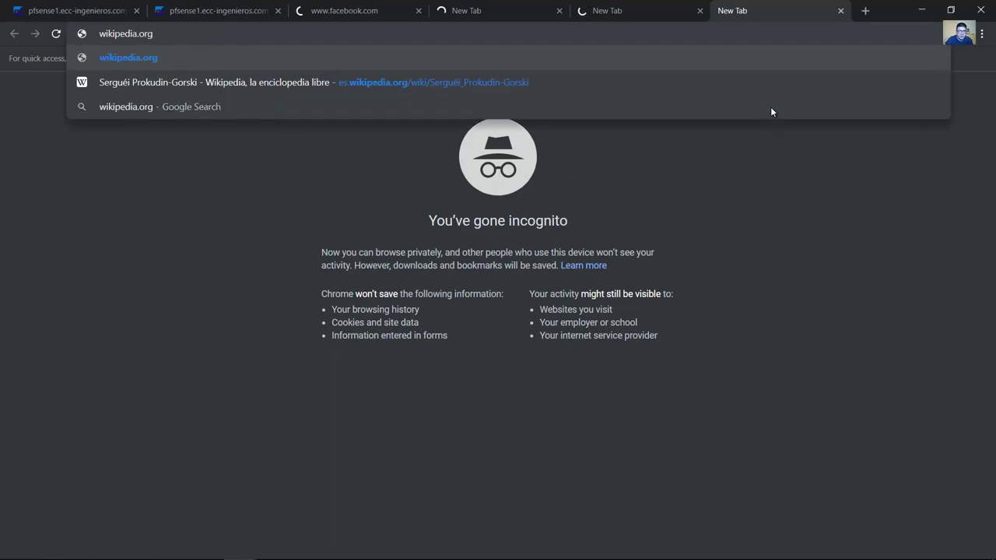
key("Return")
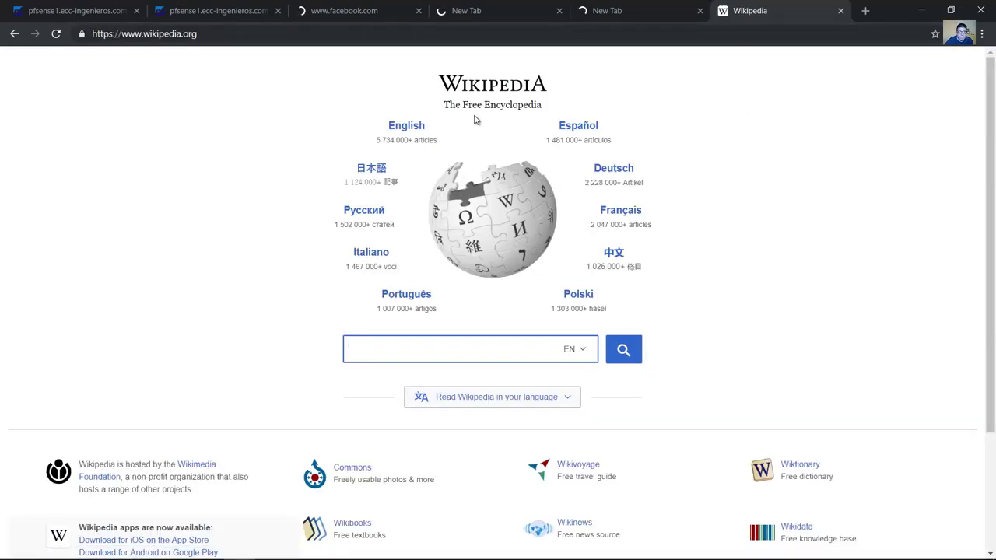
Step: Open the English Wikipedia, look through its main page, and return to the language portal
left_click(412, 129)
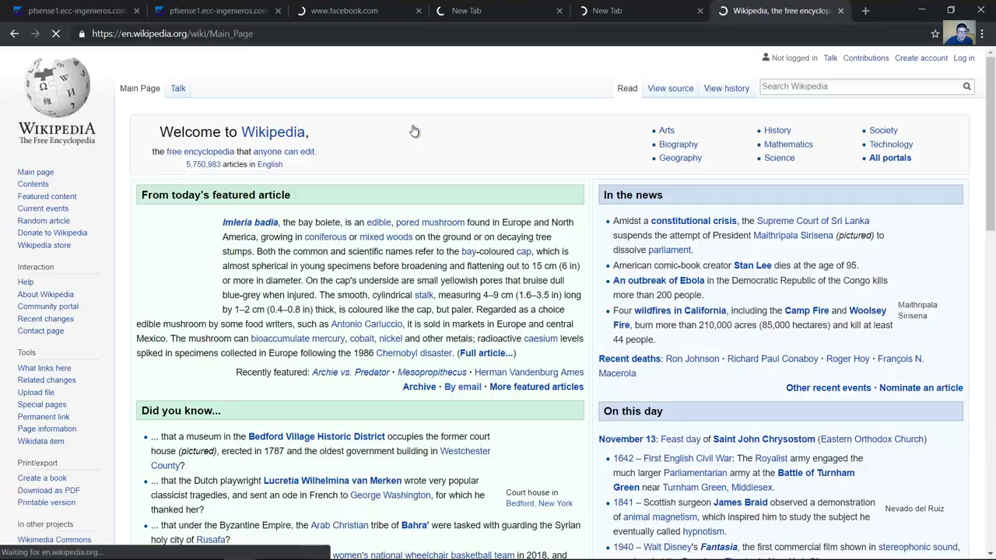
scroll(693, 295, "down", 4)
scroll(691, 240, "down", 3)
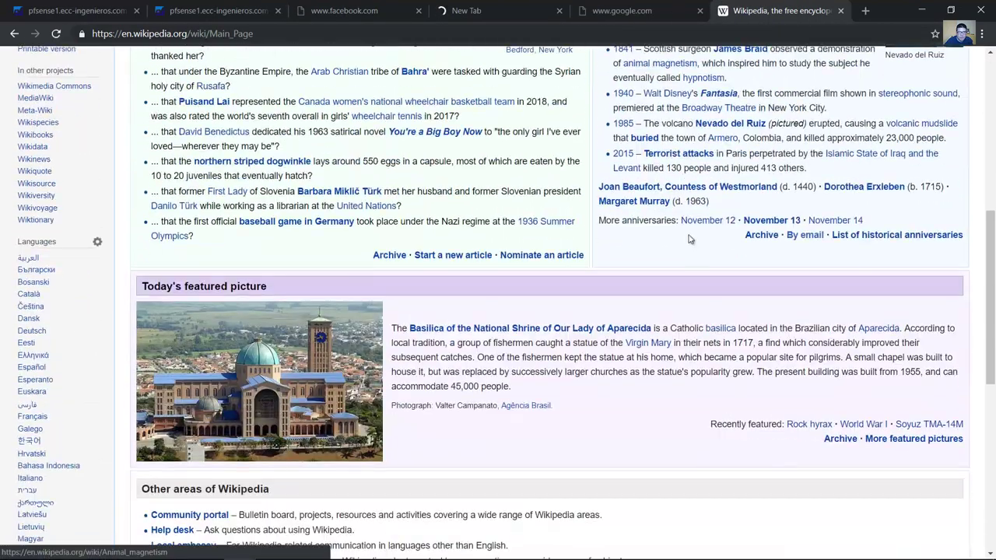
scroll(691, 240, "up", 6)
left_click(16, 34)
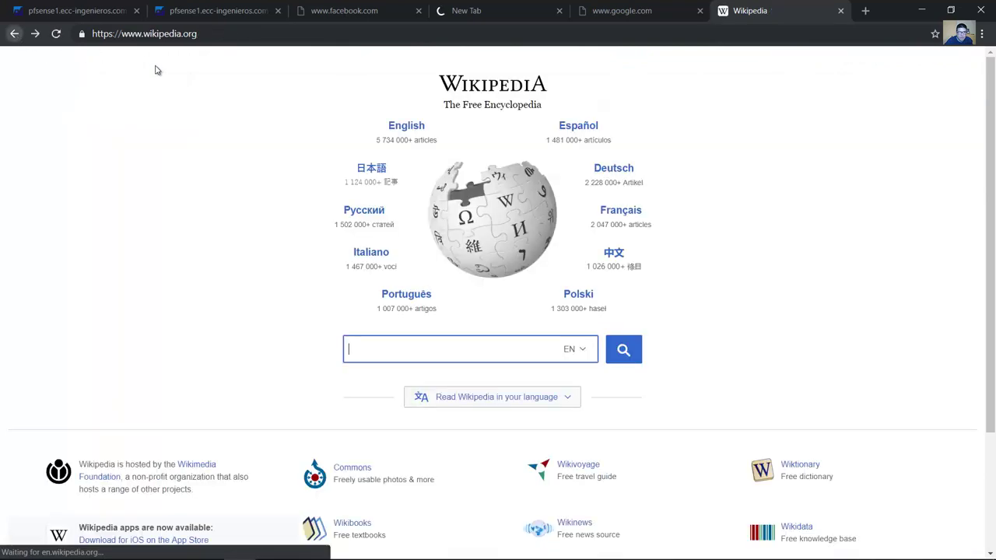
Step: Test the French and Spanish Wikipedia editions from the language portal, returning to the portal after each
left_click(622, 213)
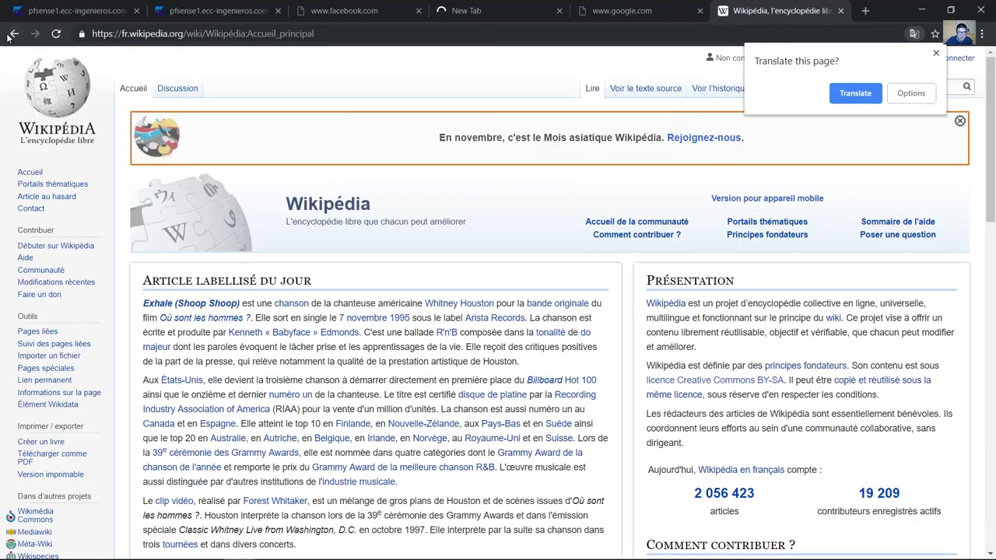
left_click(13, 34)
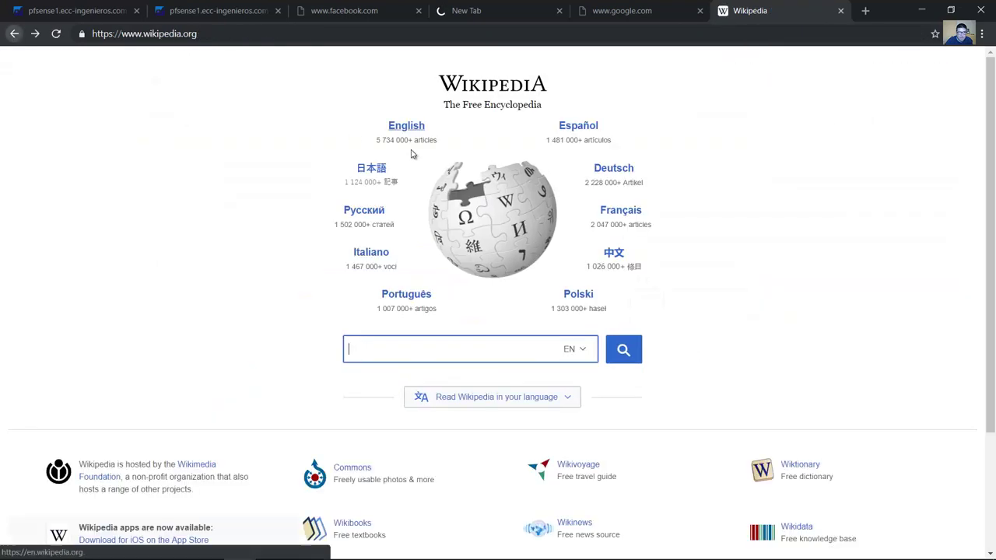
left_click(571, 130)
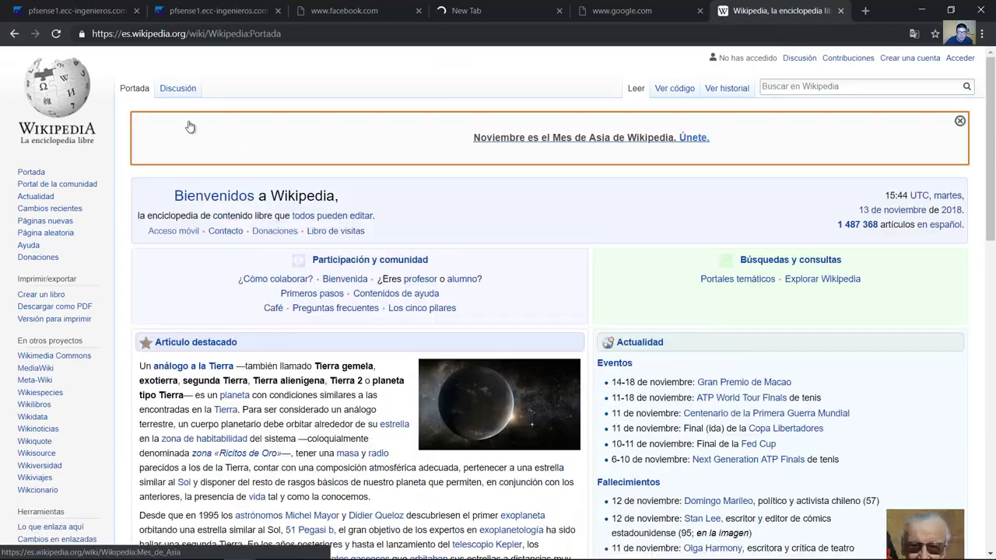
key("alt+Left")
Step: Test the Italian and Polish Wikipedia editions, dismissing any translation offer and returning to the language portal after each
left_click(397, 262)
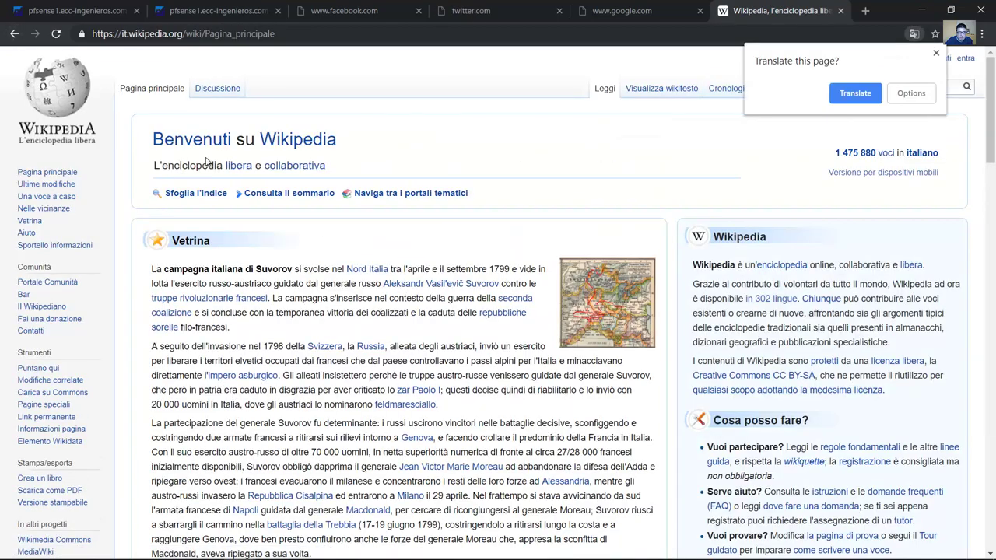
left_click(936, 53)
scroll(302, 155, "down", 3)
scroll(302, 155, "up", 3)
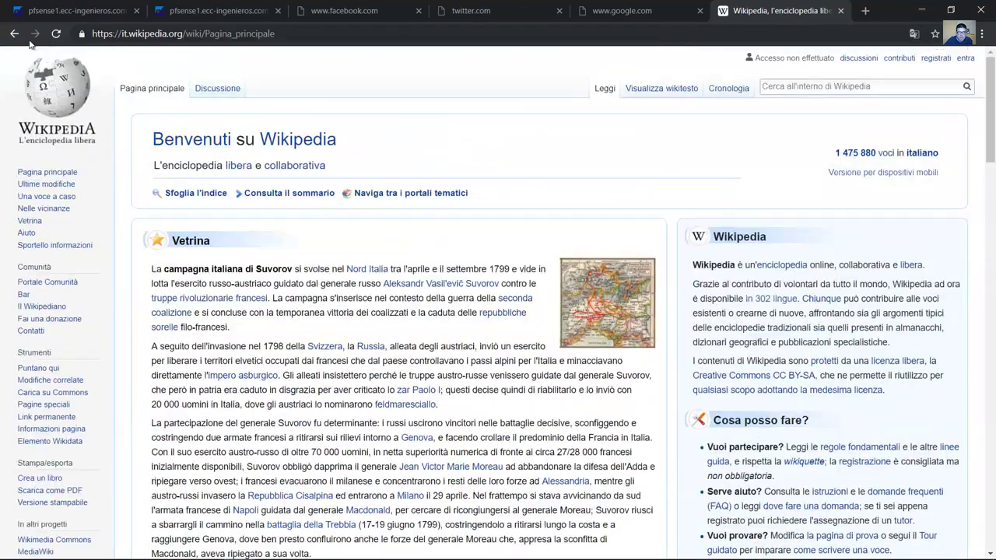
key("alt+Left")
left_click(585, 298)
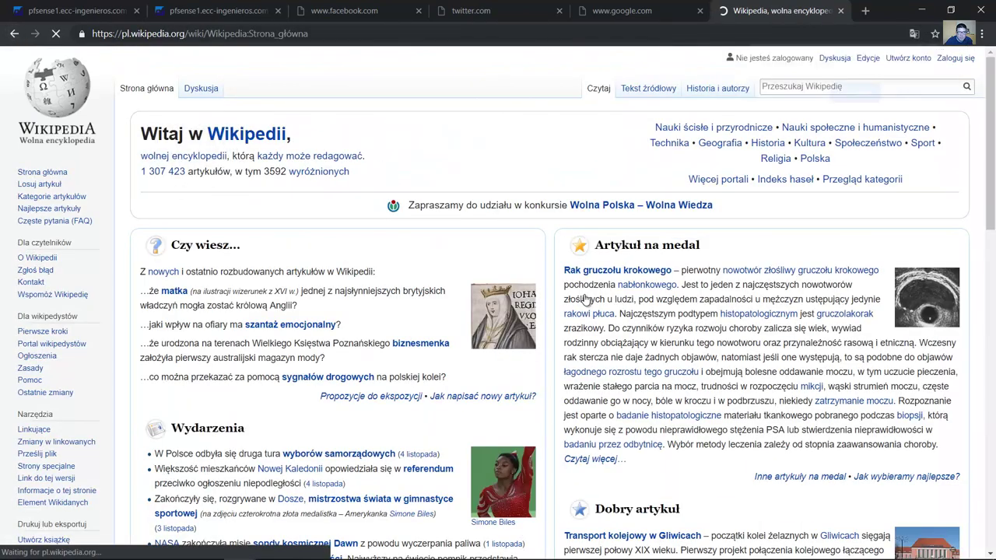
left_click(935, 56)
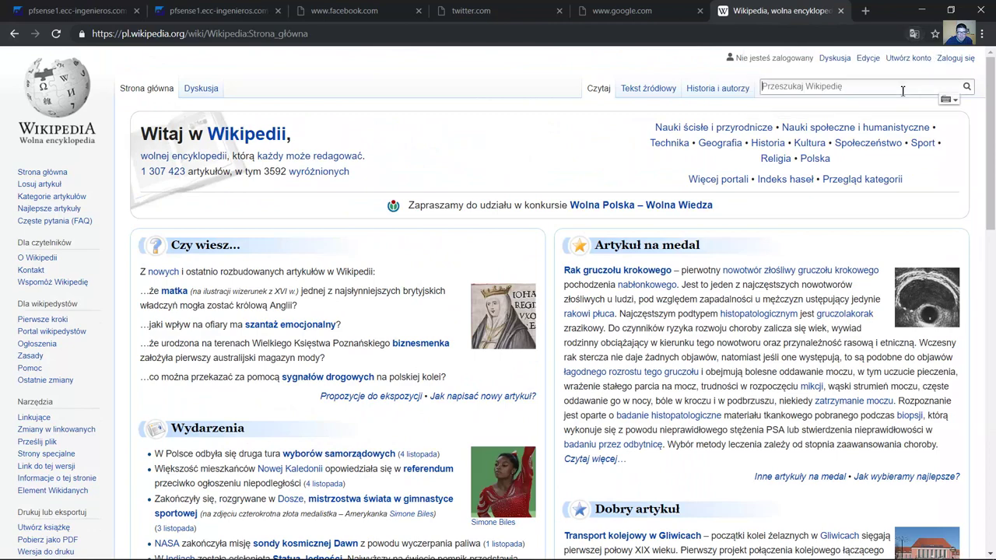
key("alt+Left")
Step: Search the English Wikipedia for "pfsense" and look through the article
left_click(406, 127)
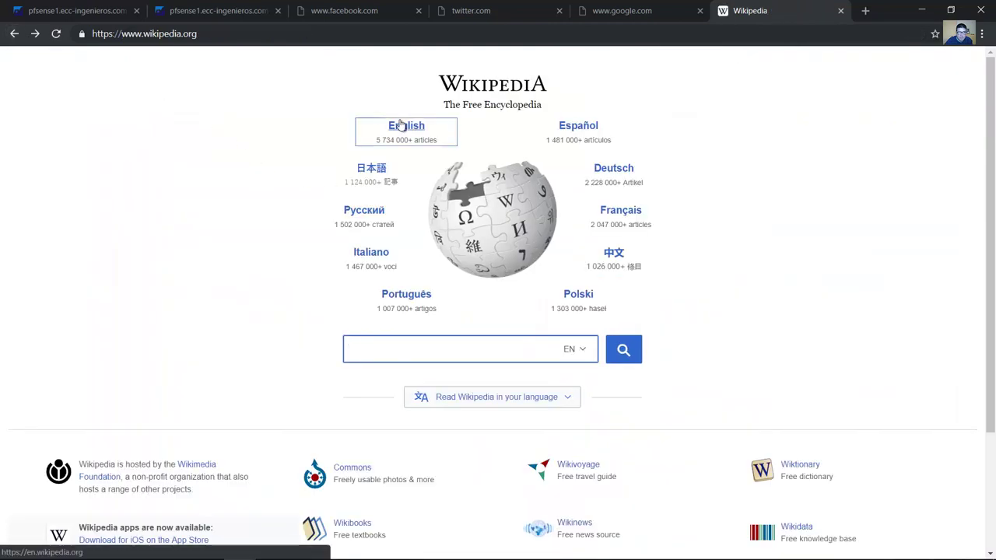
type("pfsense")
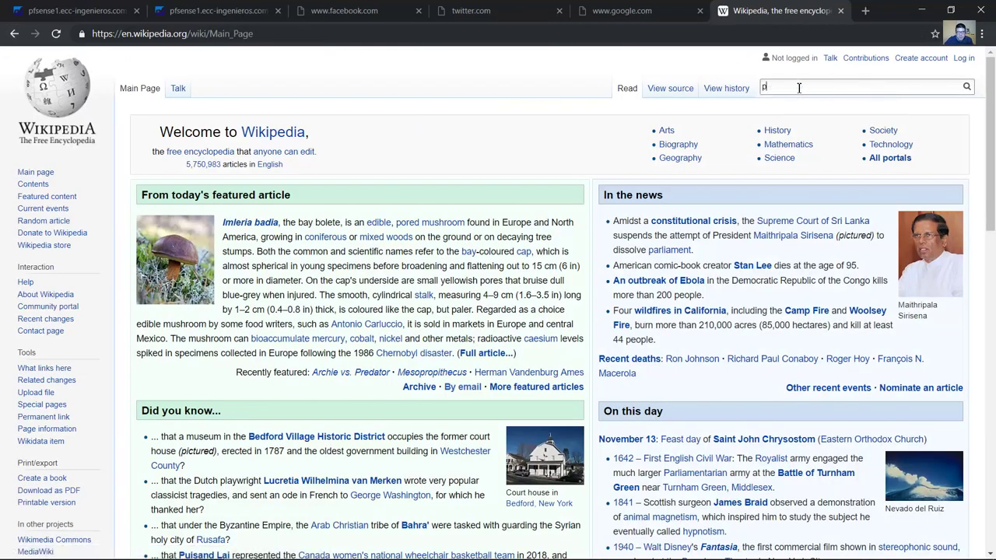
key("Return")
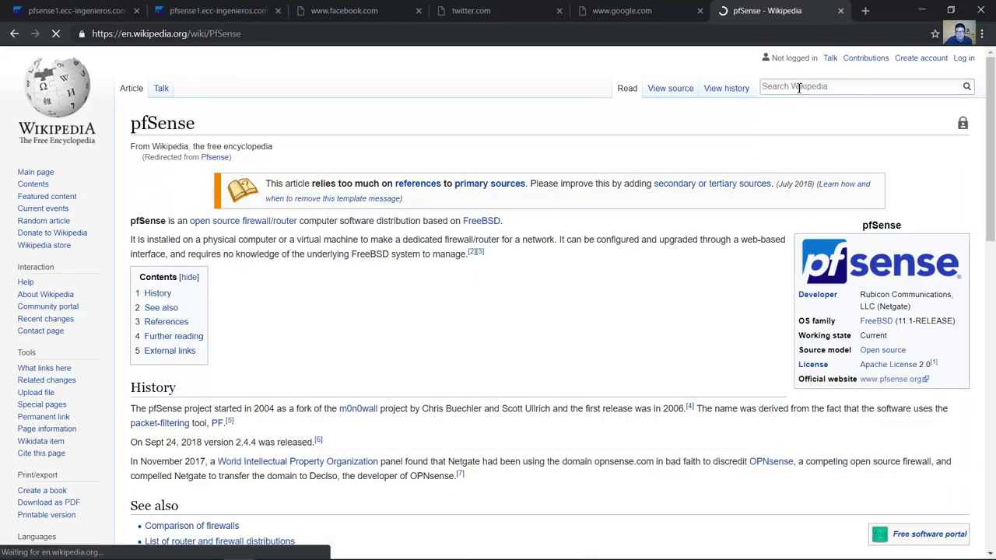
scroll(693, 233, "down", 6)
scroll(693, 237, "up", 10)
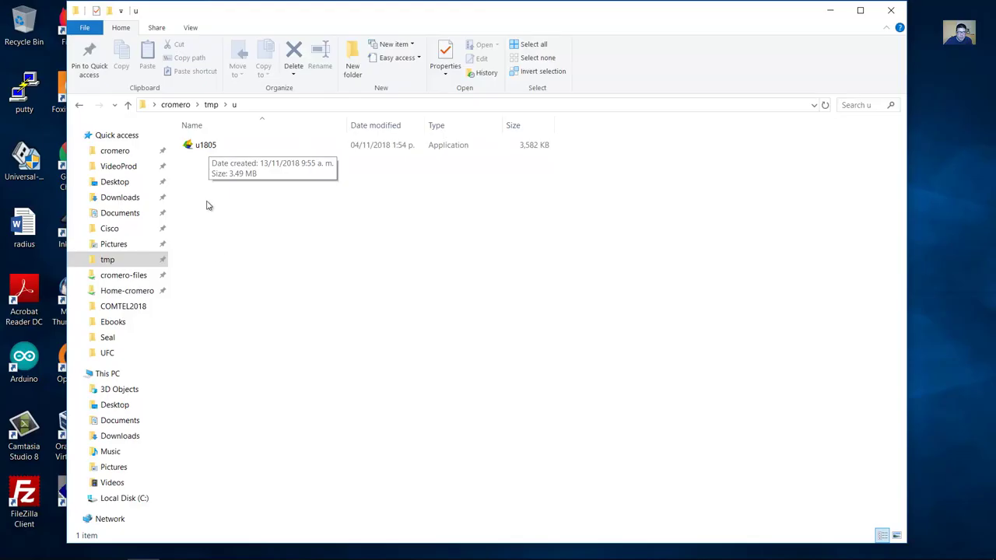
Step: Switch to File Explorer and run the u1805 application in the u folder as administrator, allowing it past SmartScreen
left_click(203, 151)
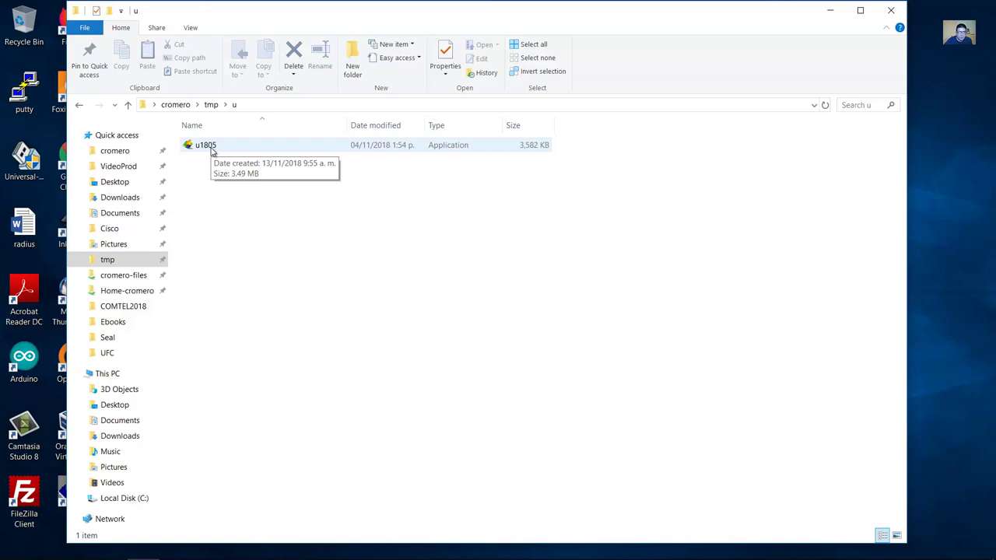
double_click(210, 147)
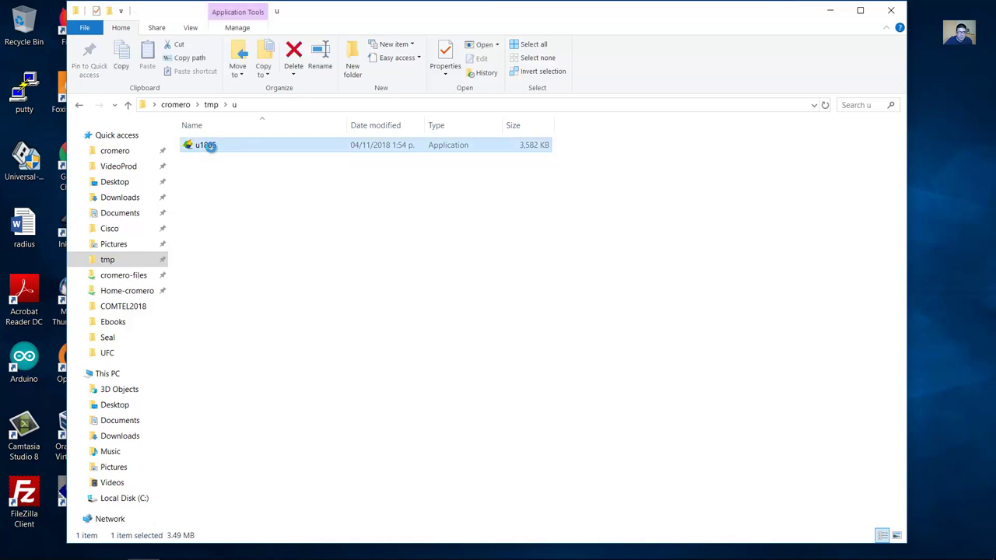
right_click(210, 147)
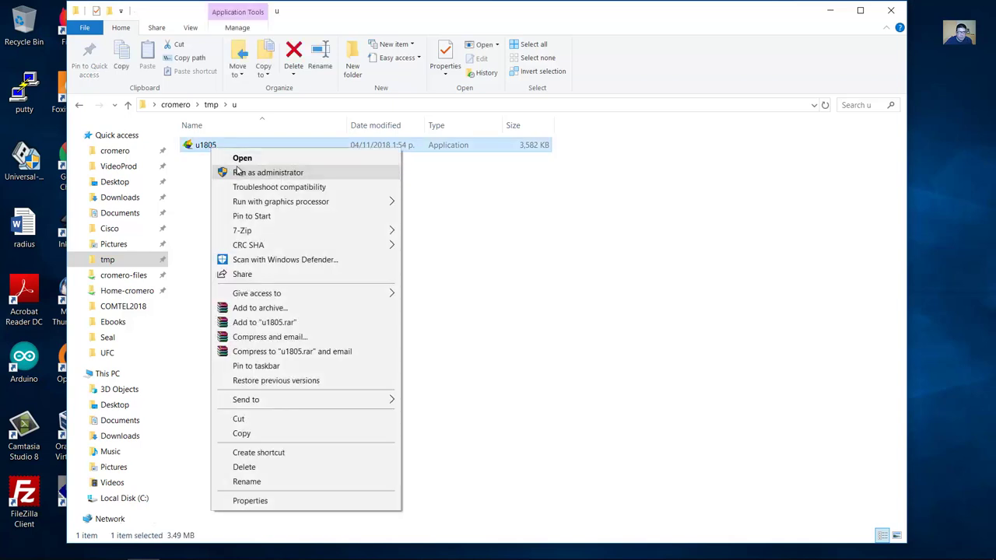
left_click(238, 171)
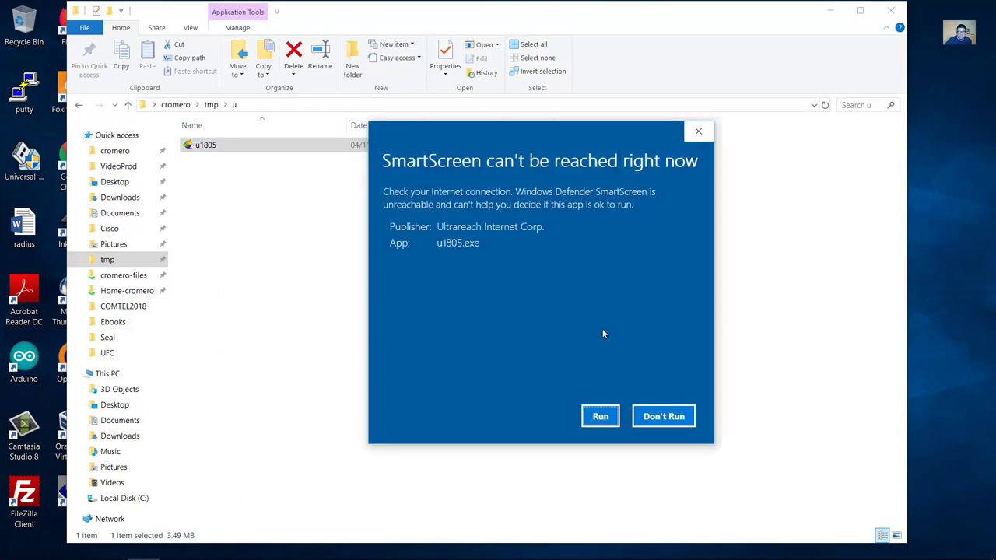
left_click(601, 417)
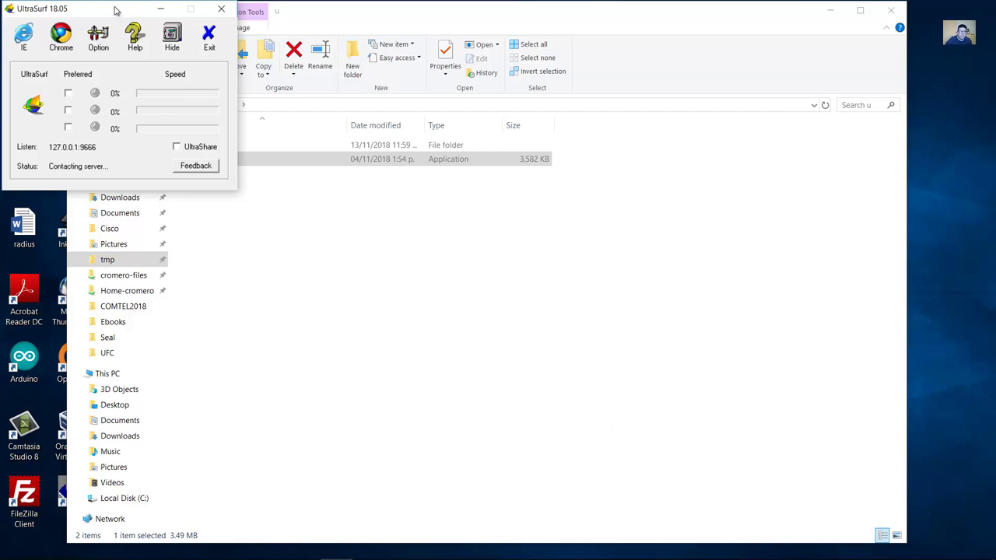
Step: Move the UltraSurf window towards the middle of the desktop, check its server connection status, and exit the program
left_click_drag(116, 12, 407, 225)
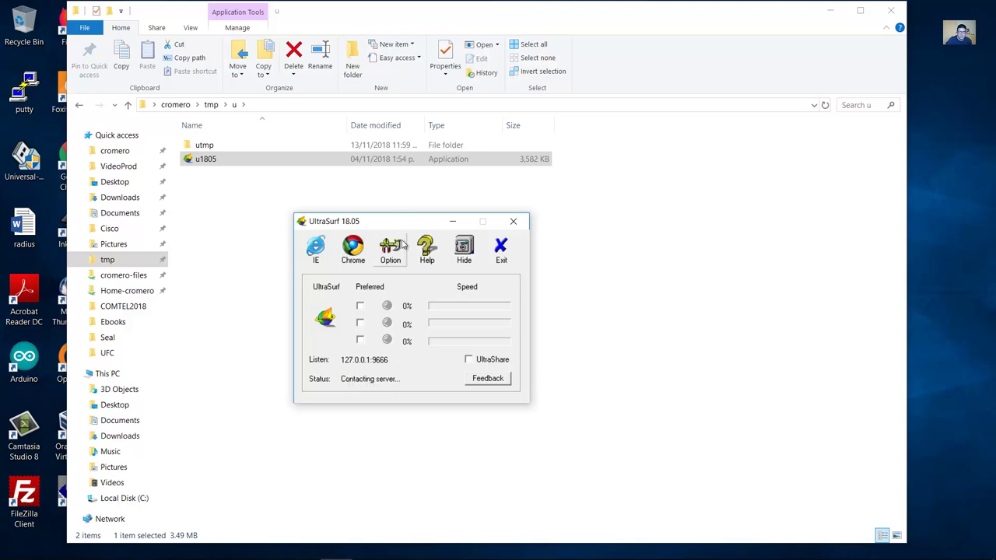
left_click_drag(413, 224, 473, 197)
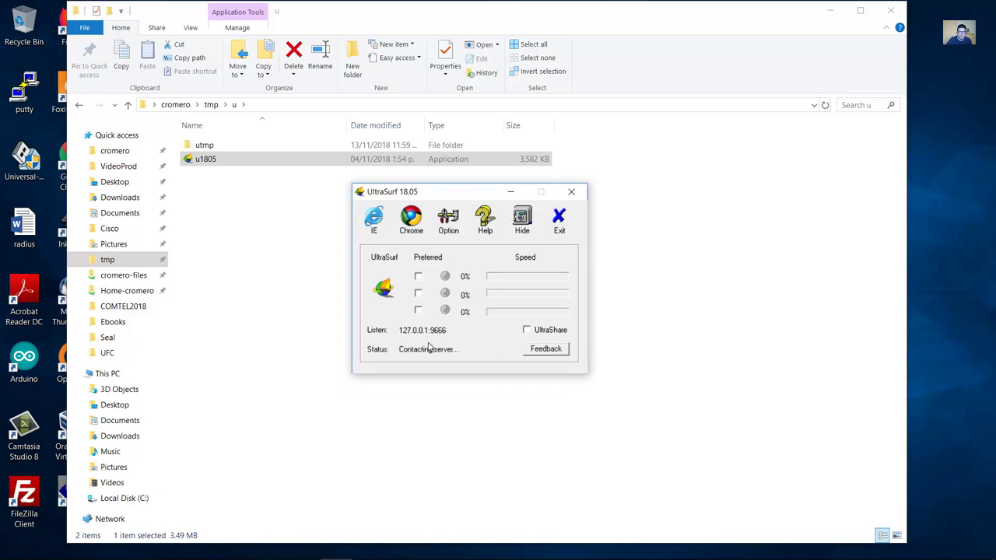
left_click(559, 220)
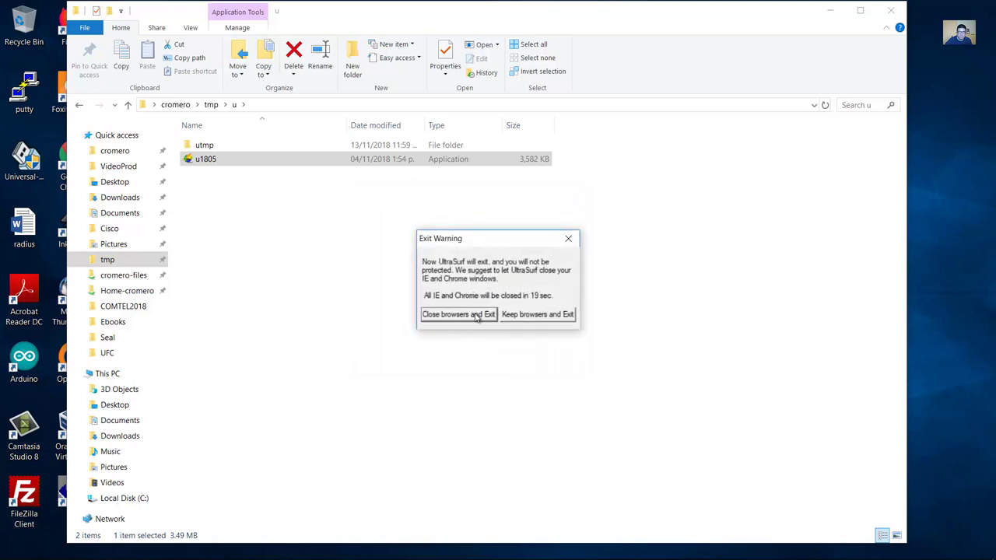
left_click(567, 239)
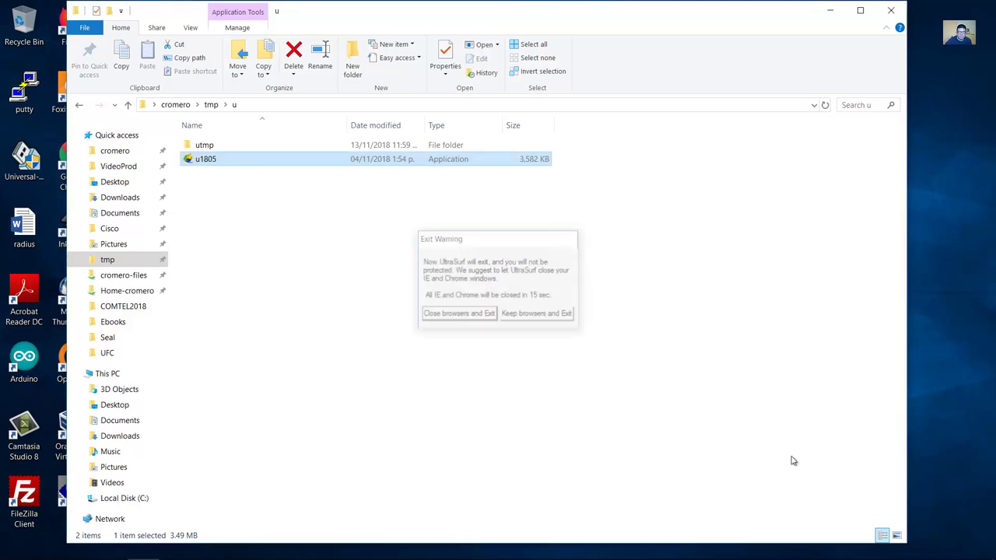
left_click(371, 316)
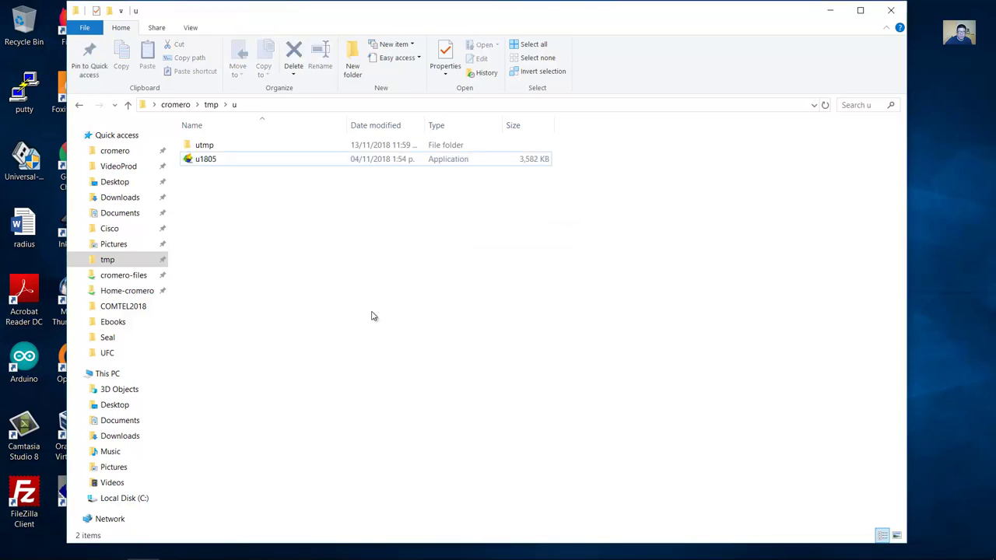